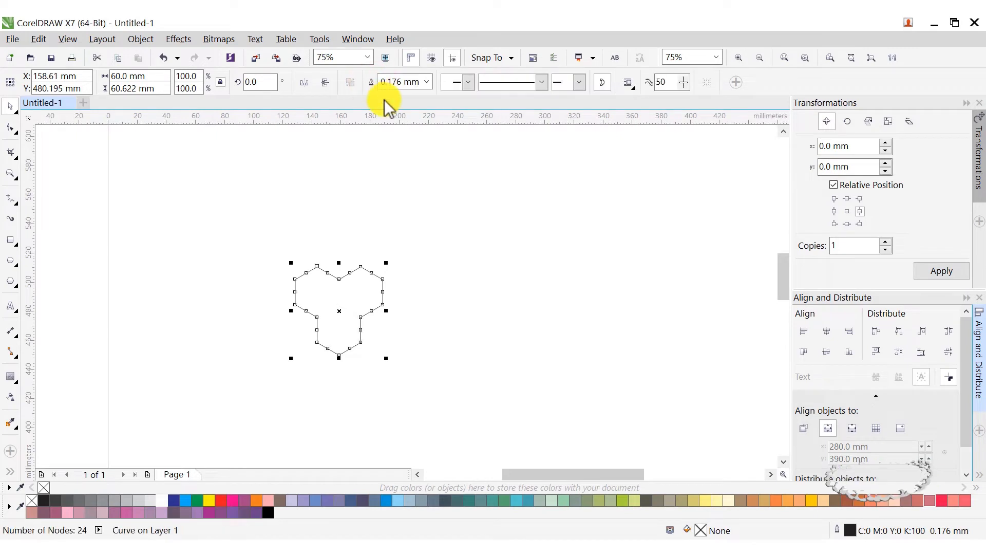
Give the three-lobed shape a 1.5 mm outline and apply an inside contour to it.
left_click(430, 82)
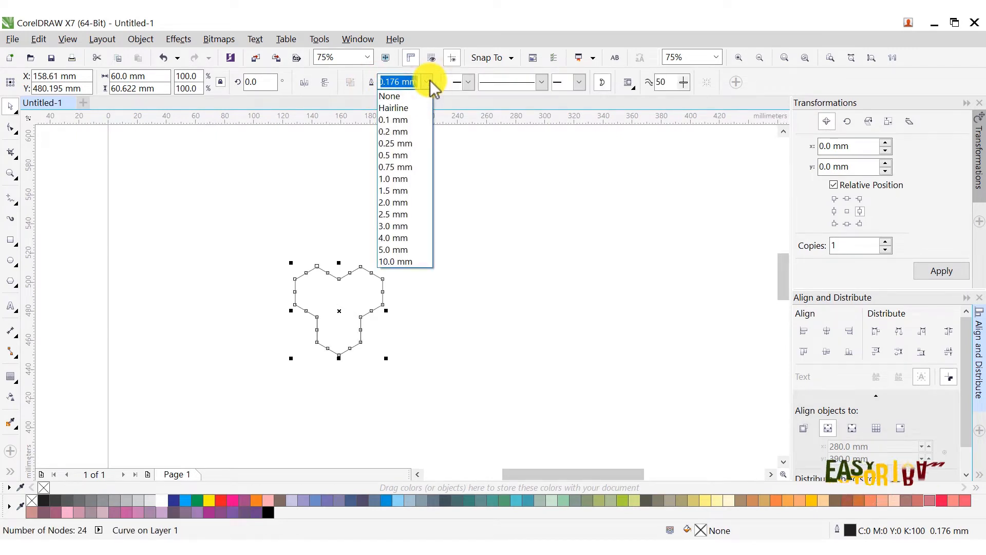
left_click(405, 191)
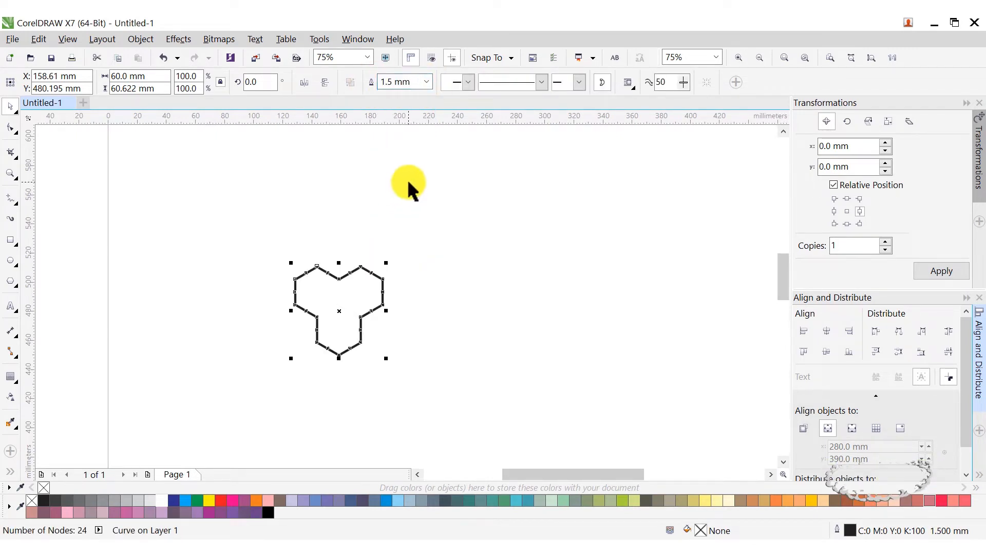
left_click(13, 374)
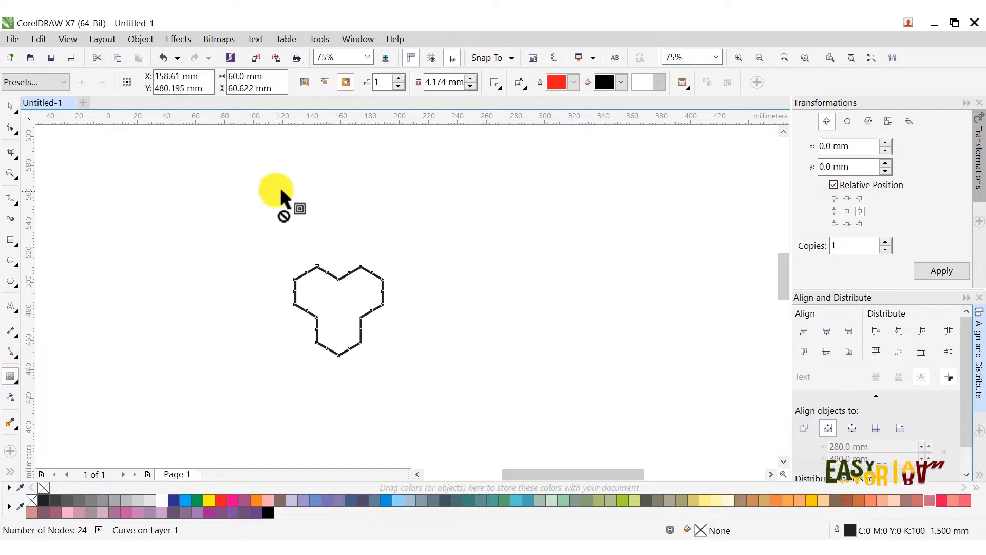
left_click(325, 84)
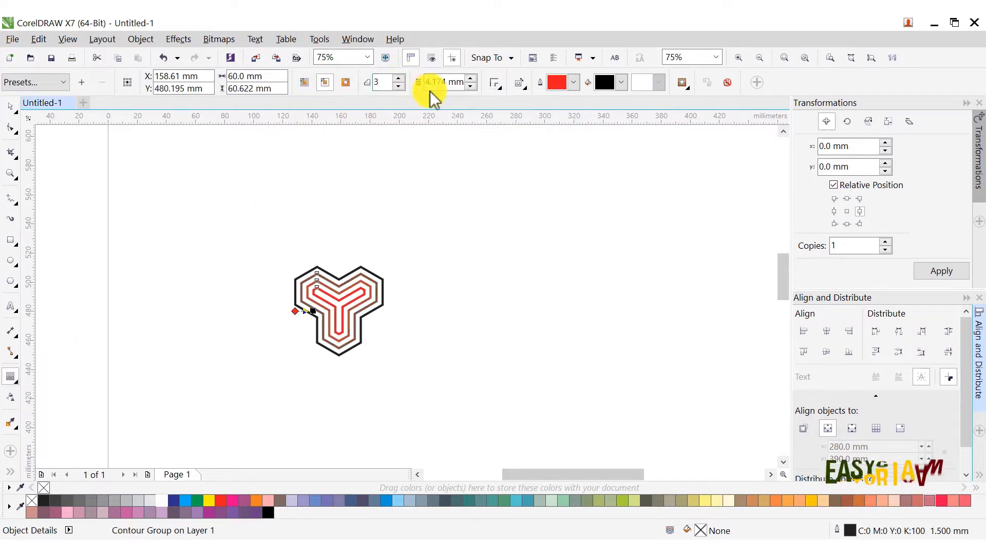
Set the inside contour's offset to 3.4 mm with 4 contour steps.
double_click(442, 85)
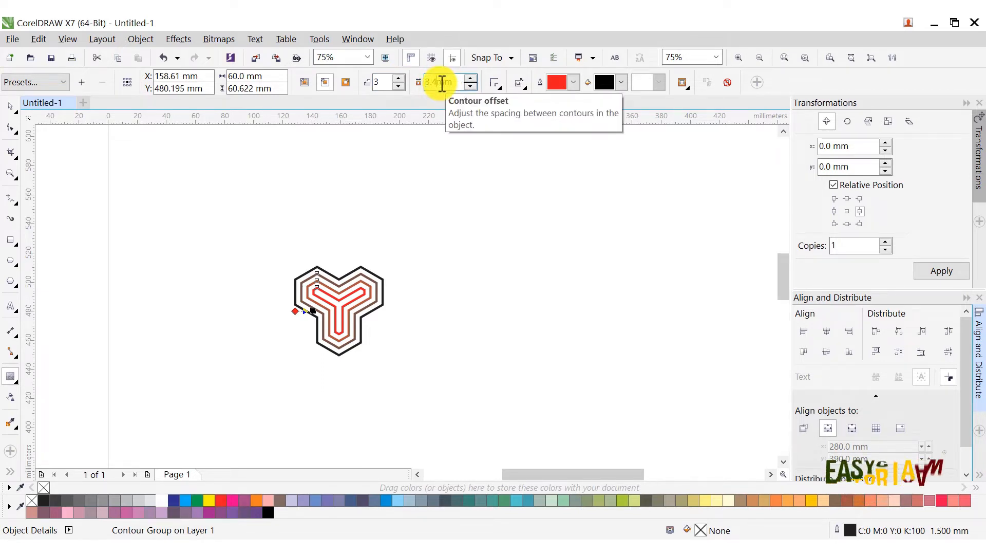
key("Return")
left_click(399, 78)
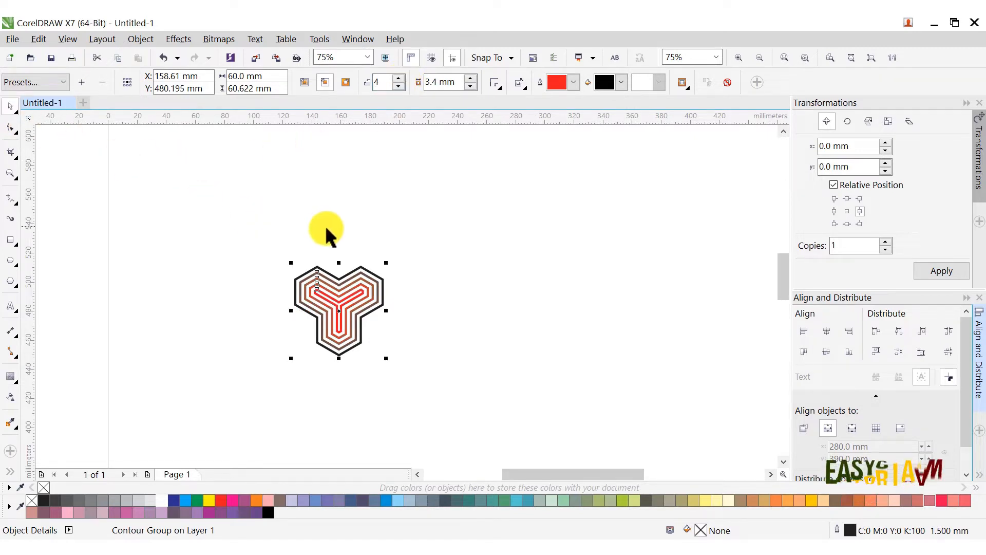
Change the contour's end outline colour and the original shape's outline to black.
left_click(574, 82)
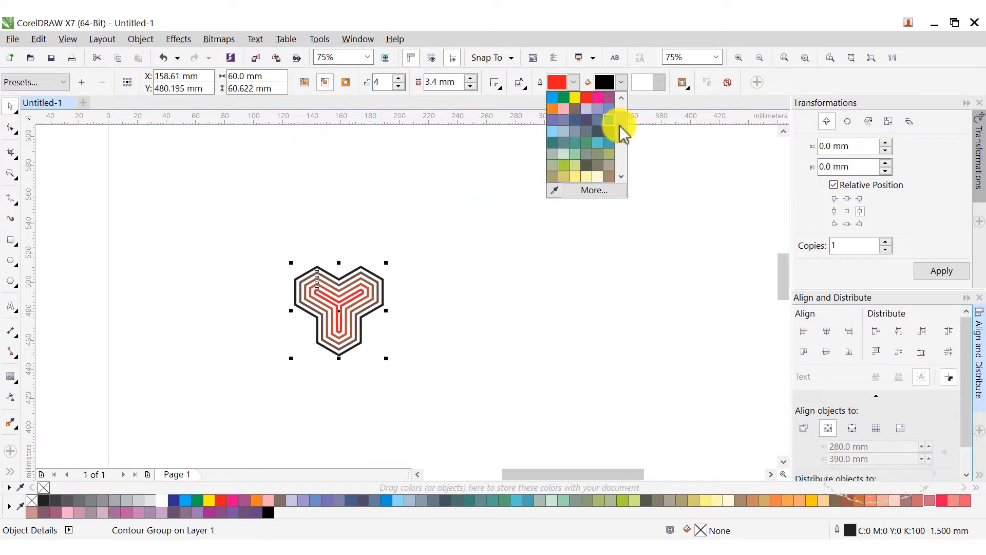
left_click_drag(620, 126, 628, 191)
left_click(587, 177)
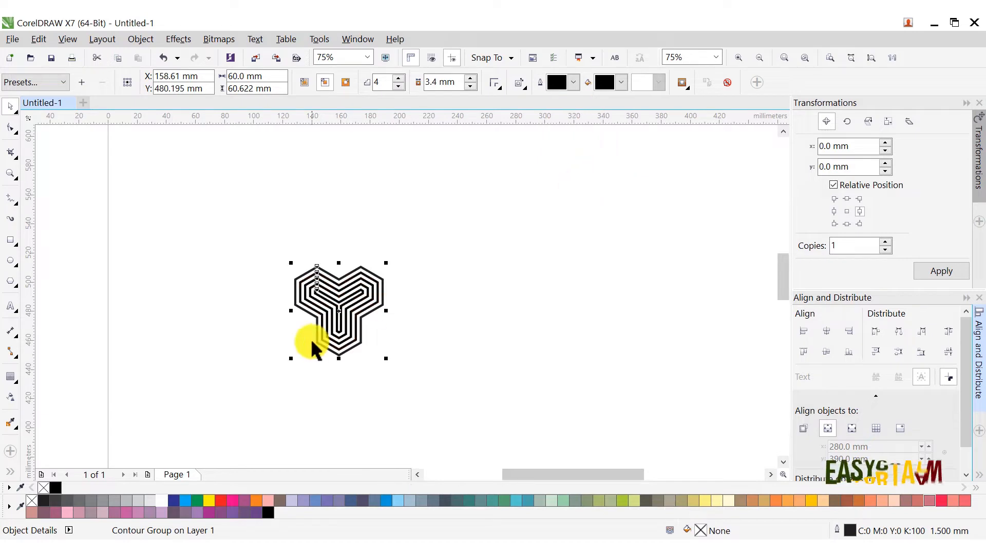
right_click(269, 512)
Break the contour group apart and select only the outermost curve.
scroll(365, 271, "up", 2)
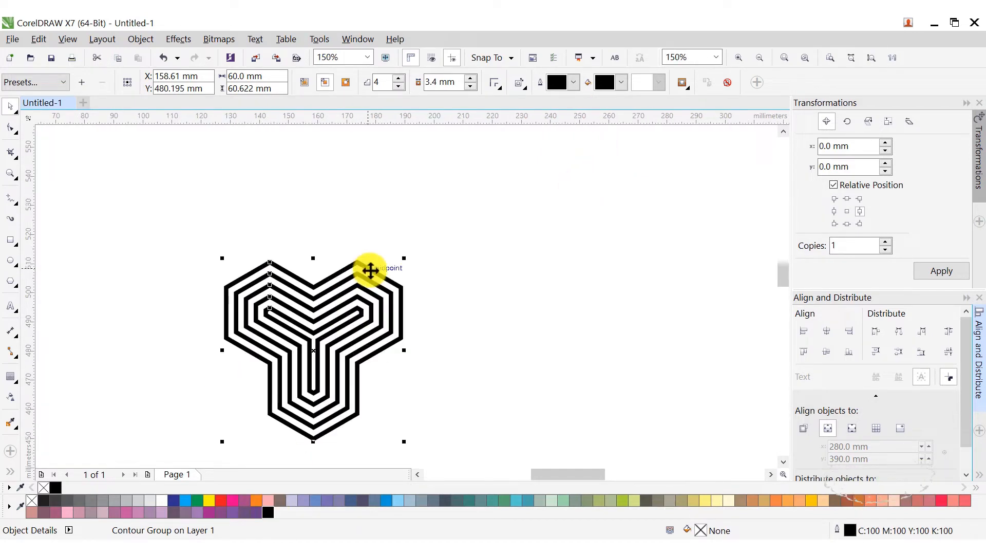
left_click(152, 41)
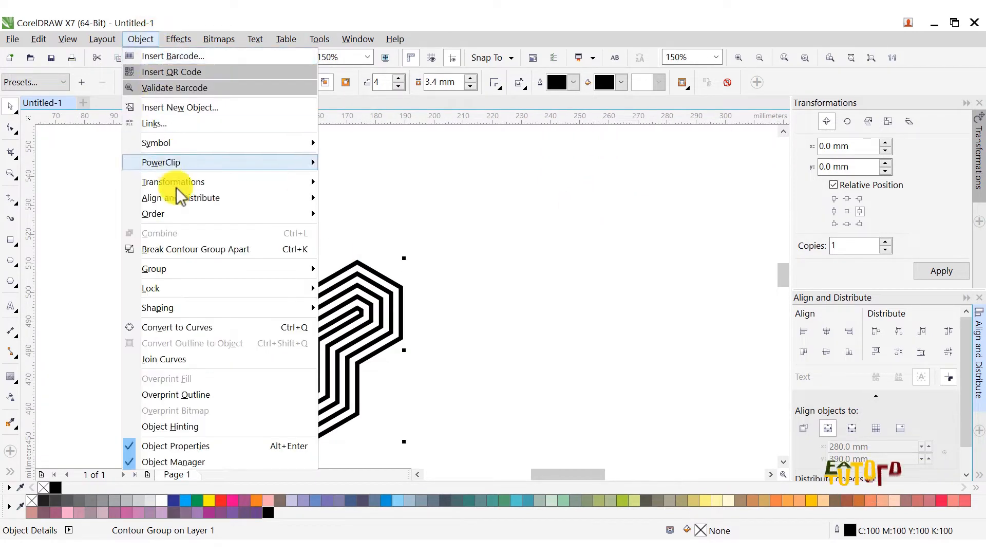
left_click(183, 250)
left_click(363, 265)
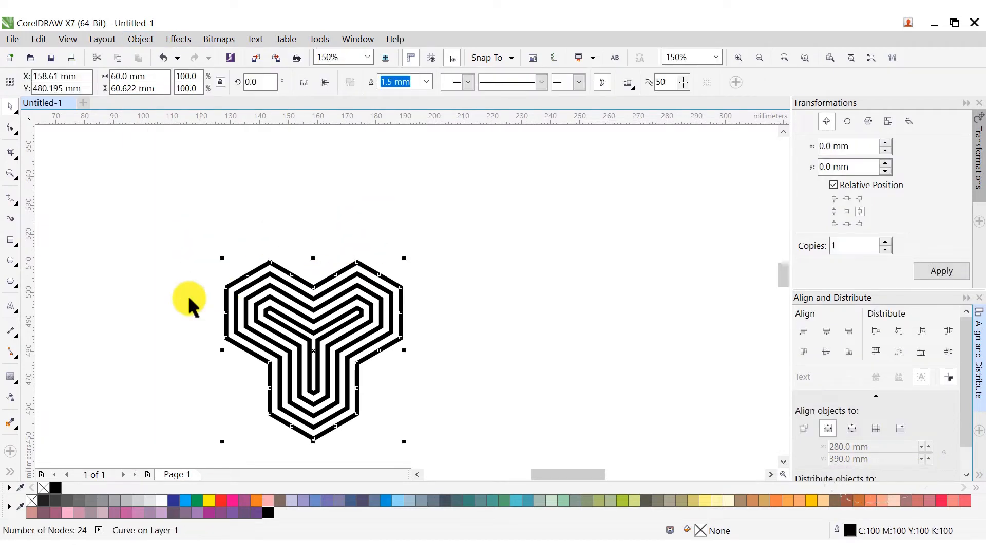
Apply an outside contour with 1 step to the outermost curve.
left_click_drag(11, 375, 297, 197)
left_click(344, 83)
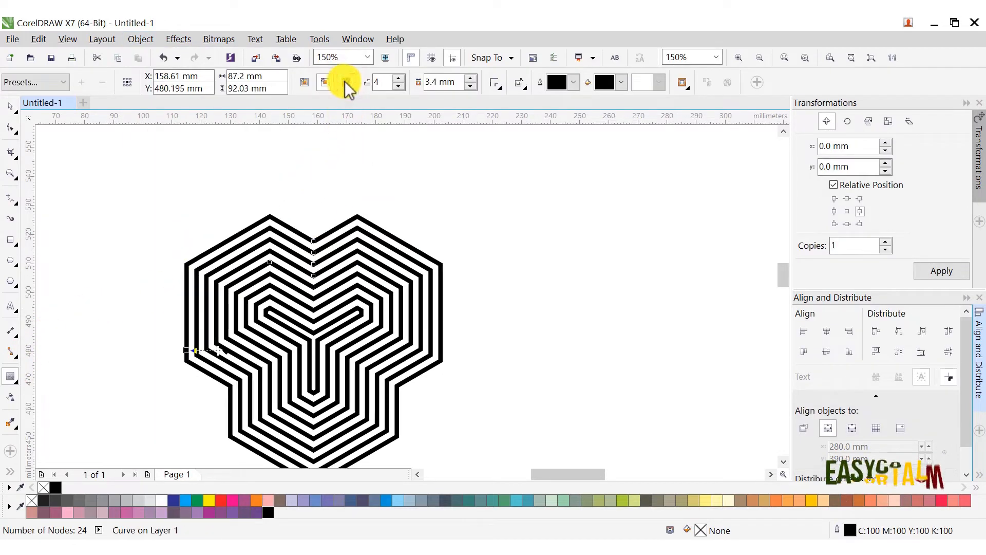
left_click(400, 86)
left_click(401, 86)
left_click(401, 86)
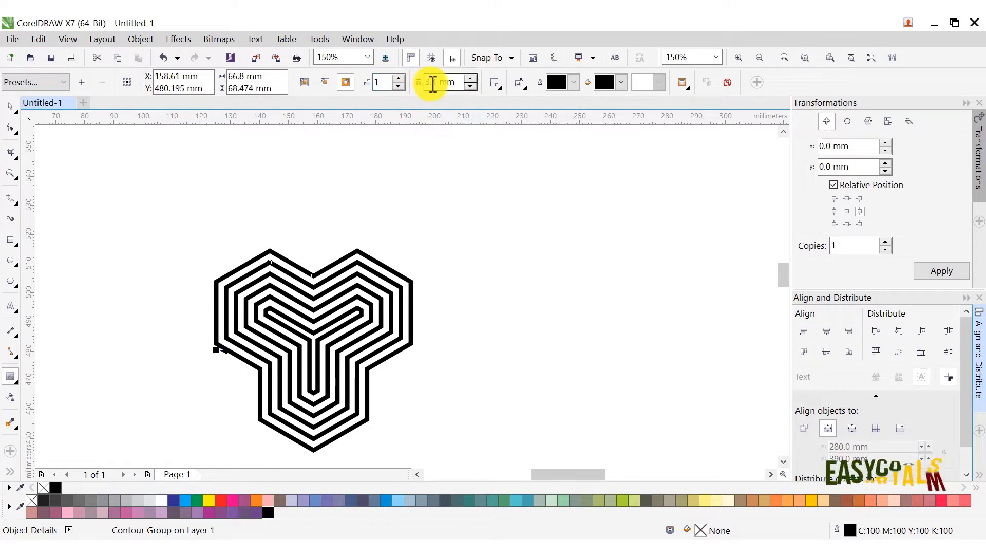
Halve the outside contour's offset to 1.7 mm and make its outline colour red.
left_click(433, 82)
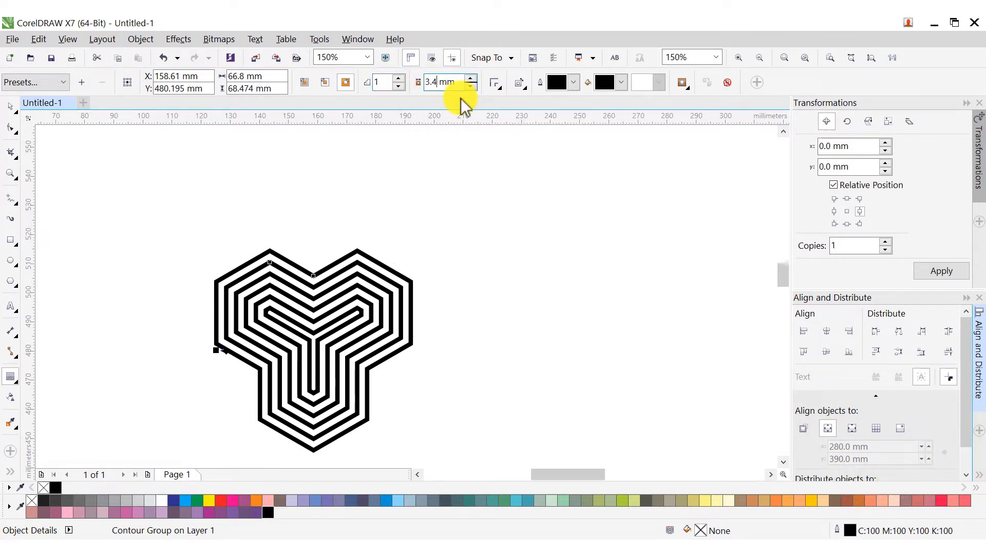
type("/2")
key("Return")
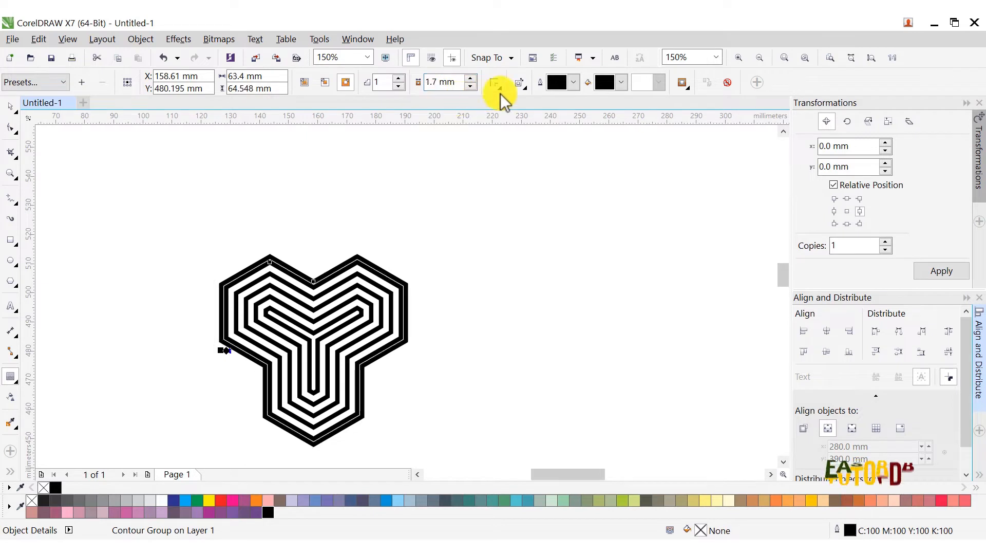
left_click(574, 83)
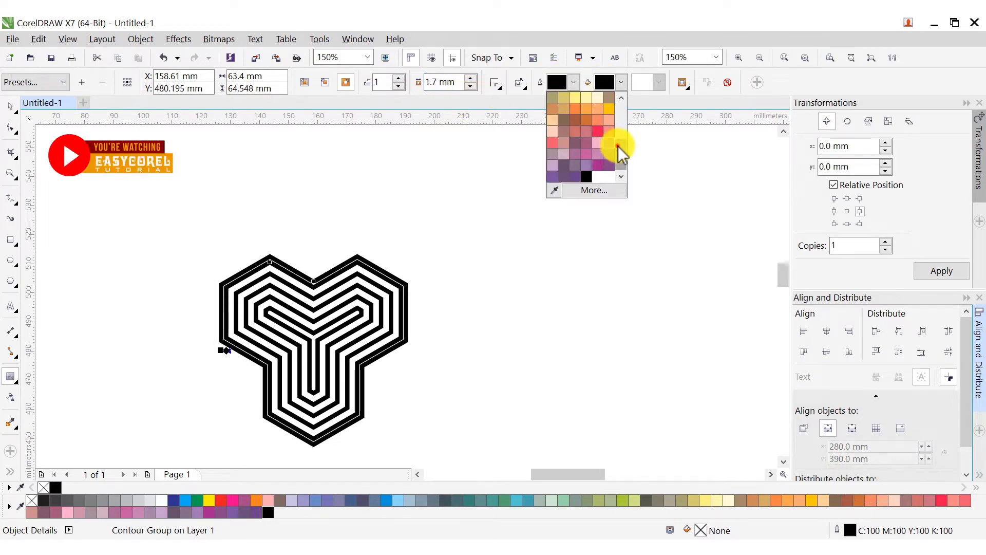
left_click(581, 123)
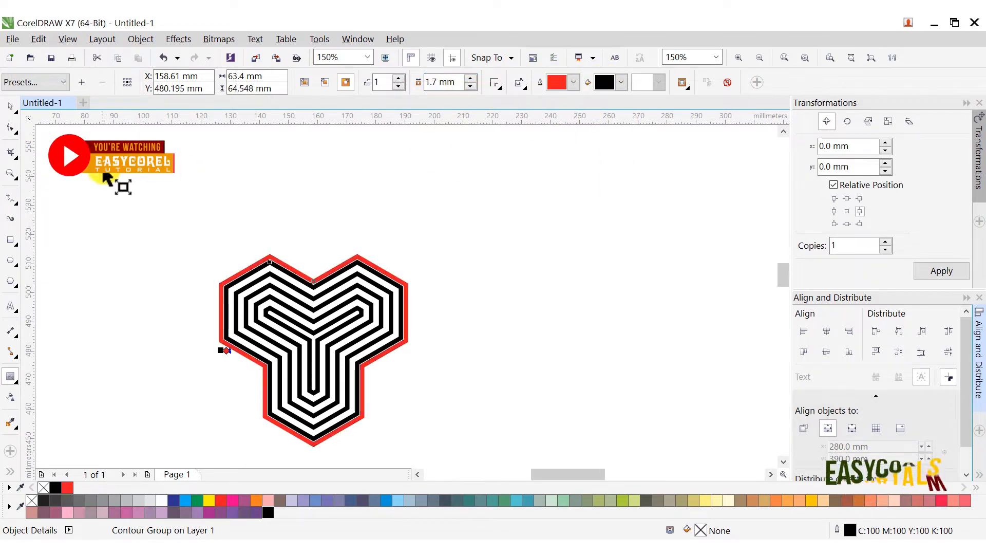
Break the red contour apart from its curve and group all parts of the motif into one object.
left_click(140, 39)
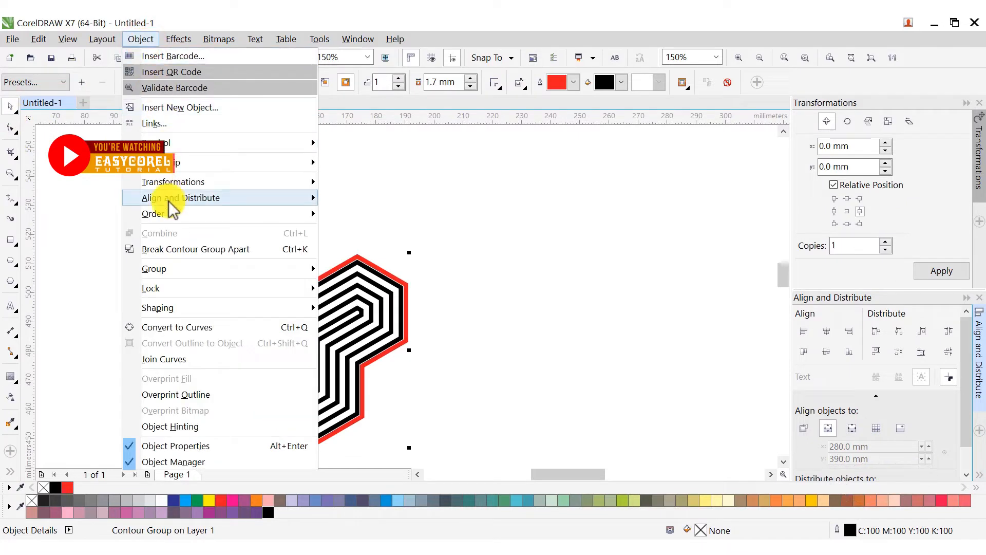
left_click(175, 249)
left_click(293, 203)
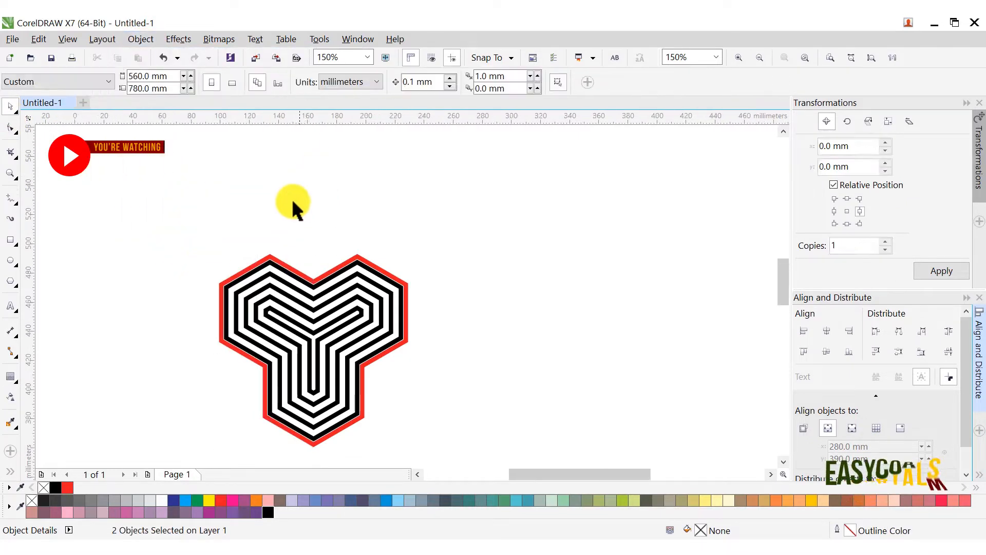
scroll(252, 188, "down", 5)
left_click_drag(251, 188, 328, 241)
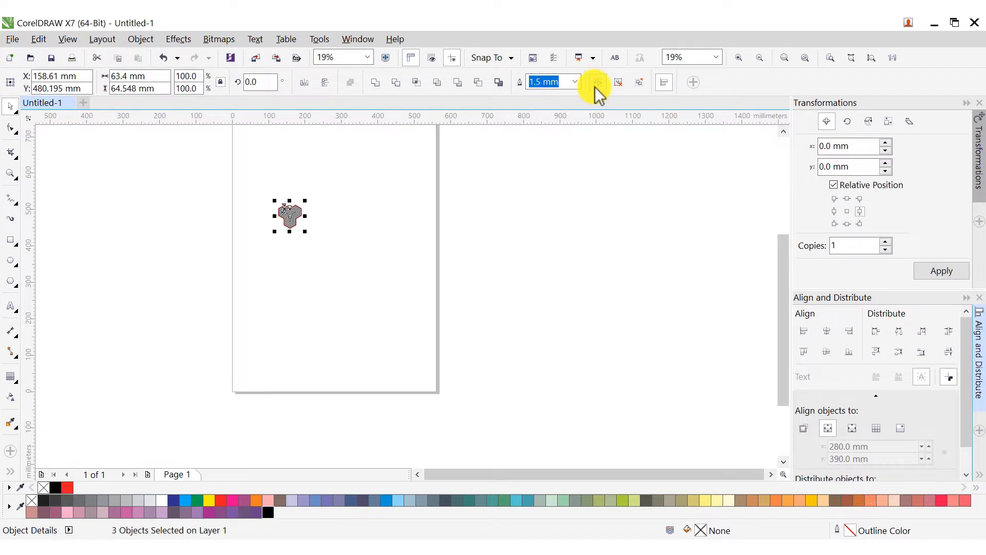
left_click(597, 83)
Align the grouped motif to the top-left corner of the page.
left_click(826, 58)
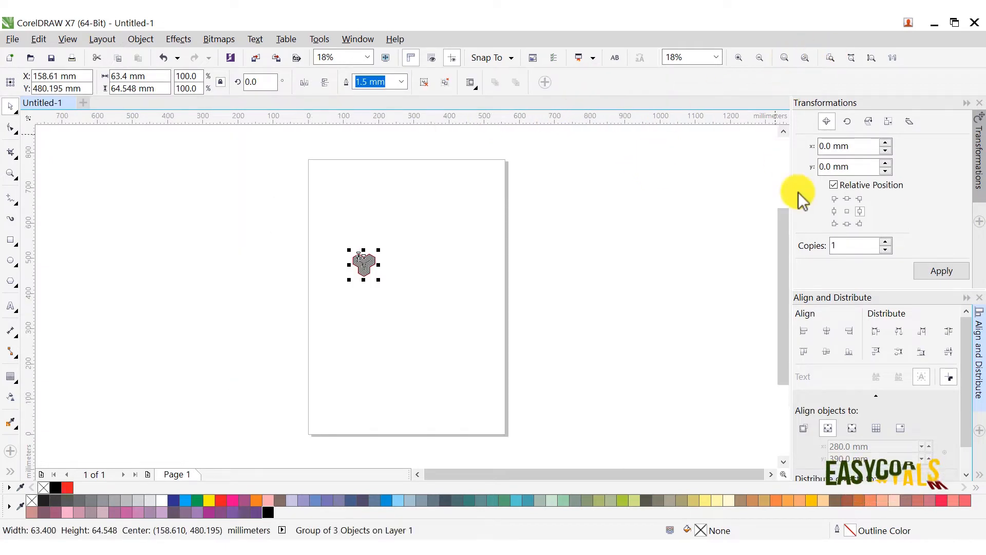
left_click(803, 331)
left_click(804, 352)
Switch the view to Wireframe and place a copy of the motif directly below the original so their outer edges meet.
scroll(319, 167, "up", 4)
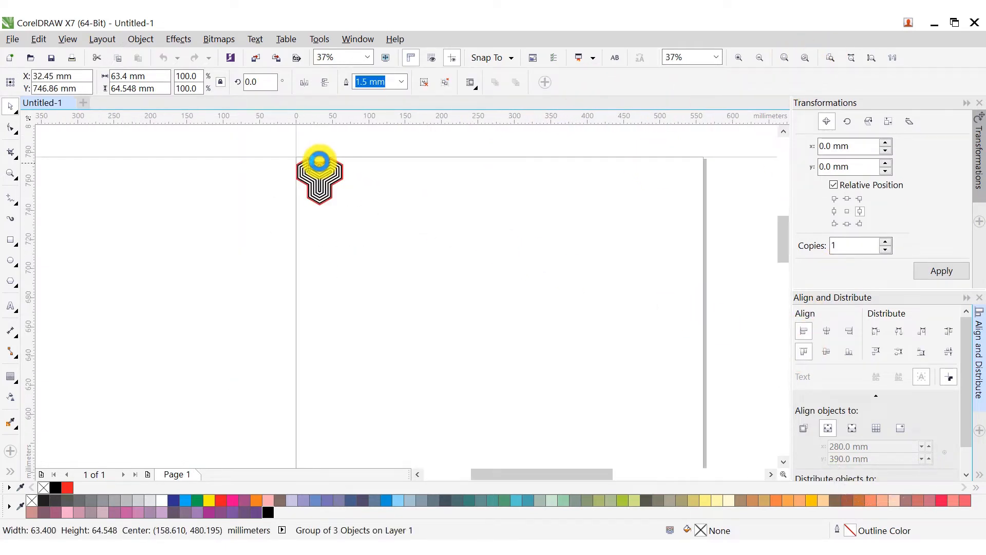
left_click(68, 39)
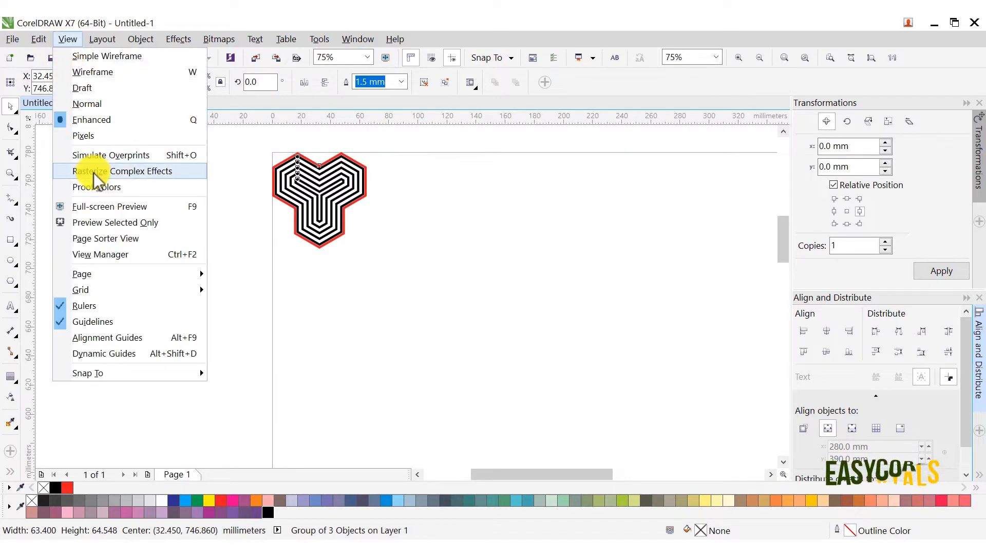
left_click(77, 71)
scroll(346, 159, "up", 2)
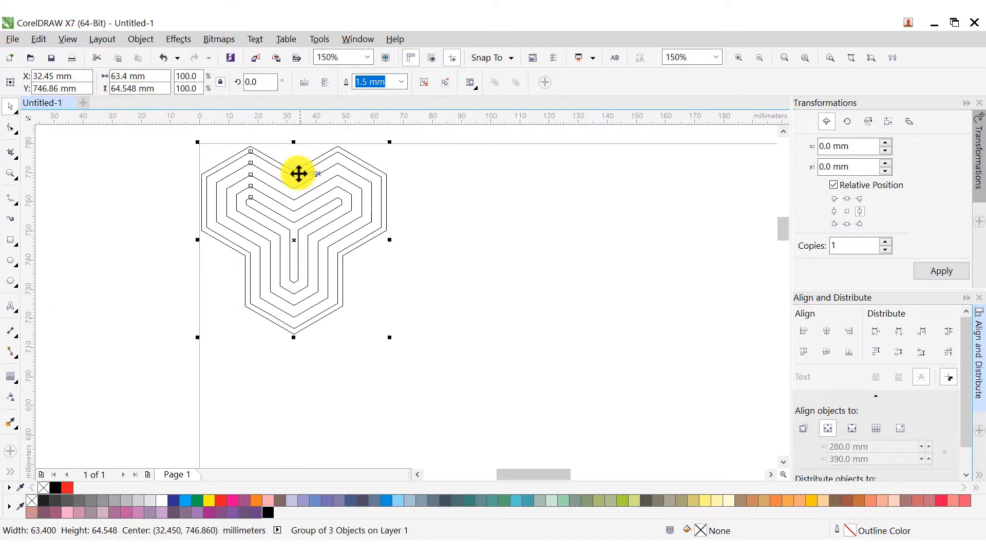
left_click_drag(296, 172, 296, 337)
Repeat the duplication downwards until a column of 17 motifs extends past the page's bottom edge.
scroll(298, 236, "down", 2)
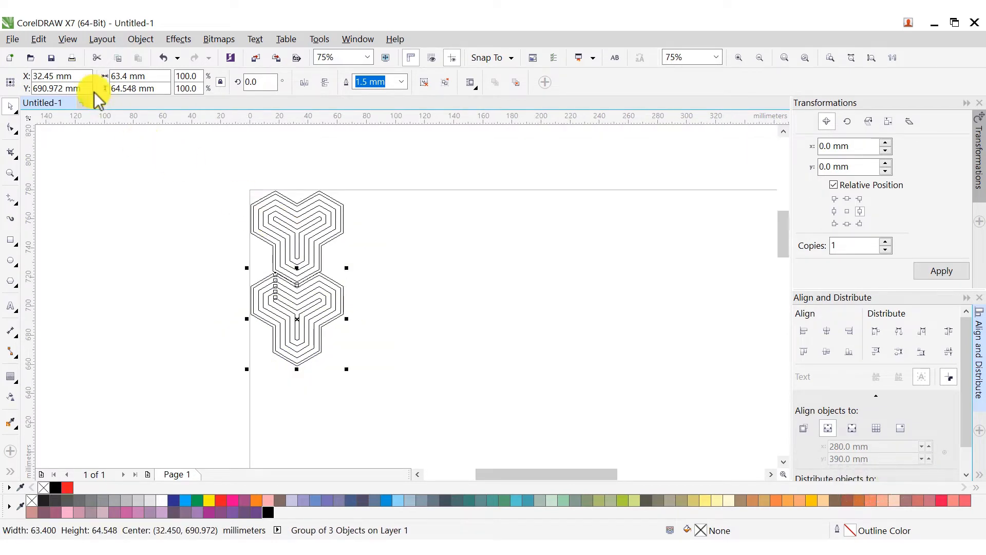
left_click(38, 39)
left_click(61, 88)
scroll(215, 186, "down", 2)
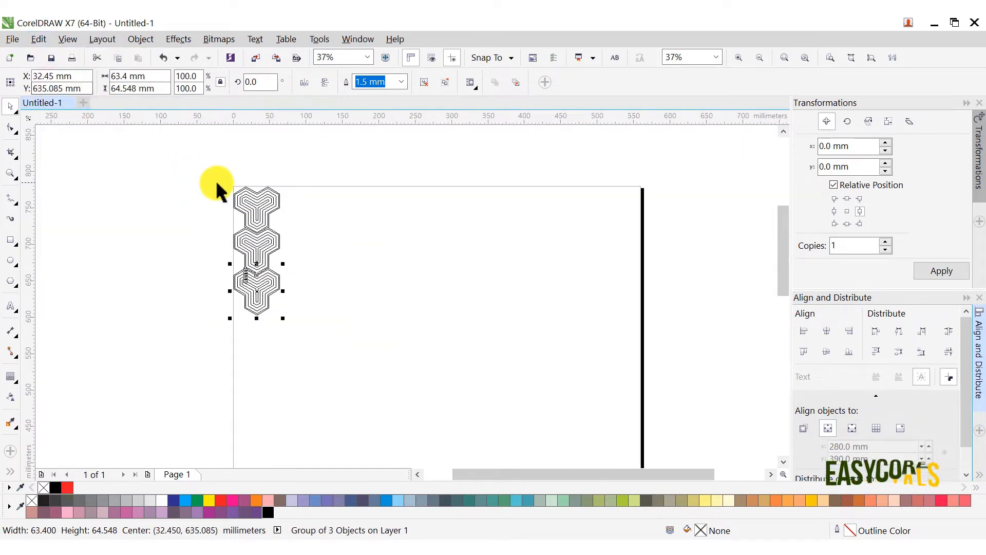
left_click(832, 59)
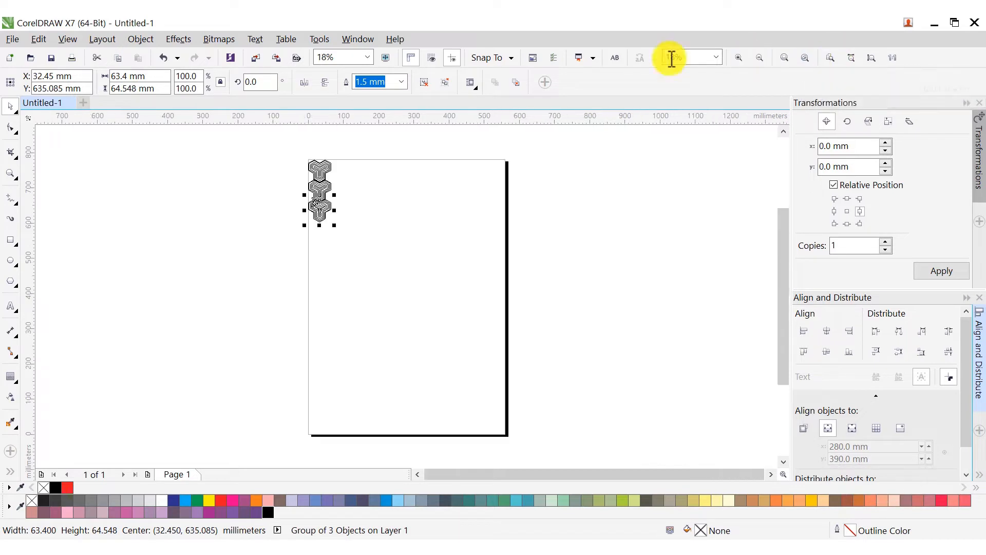
left_click(37, 39)
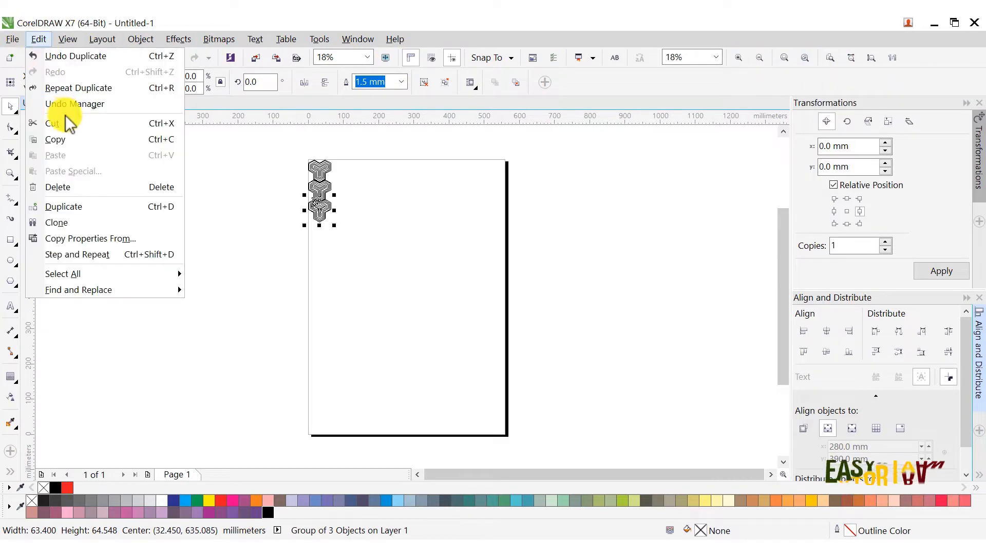
left_click(64, 88)
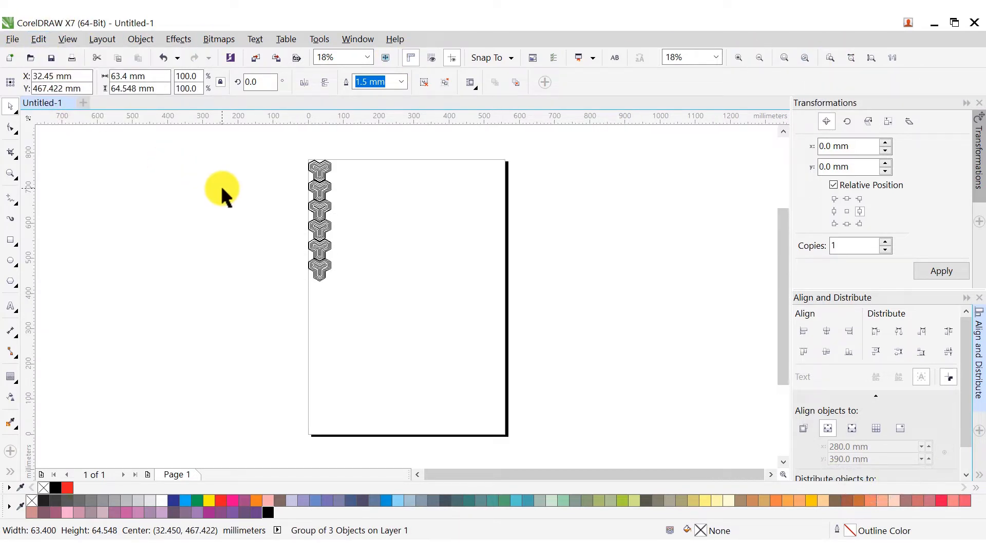
key("ctrl+r")
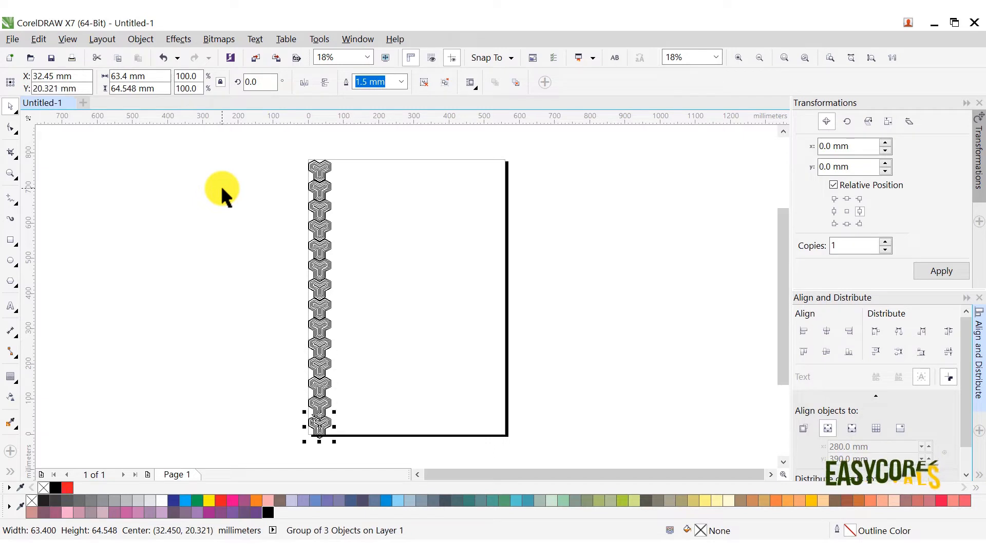
scroll(225, 190, "down", 2)
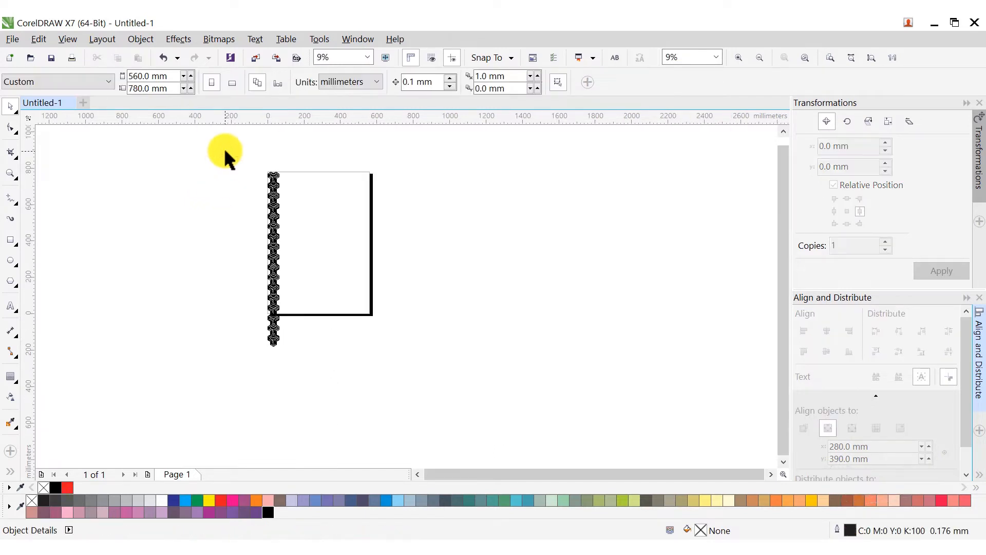
Group the whole column of motifs and centre it vertically on the page.
left_click_drag(225, 152, 336, 381)
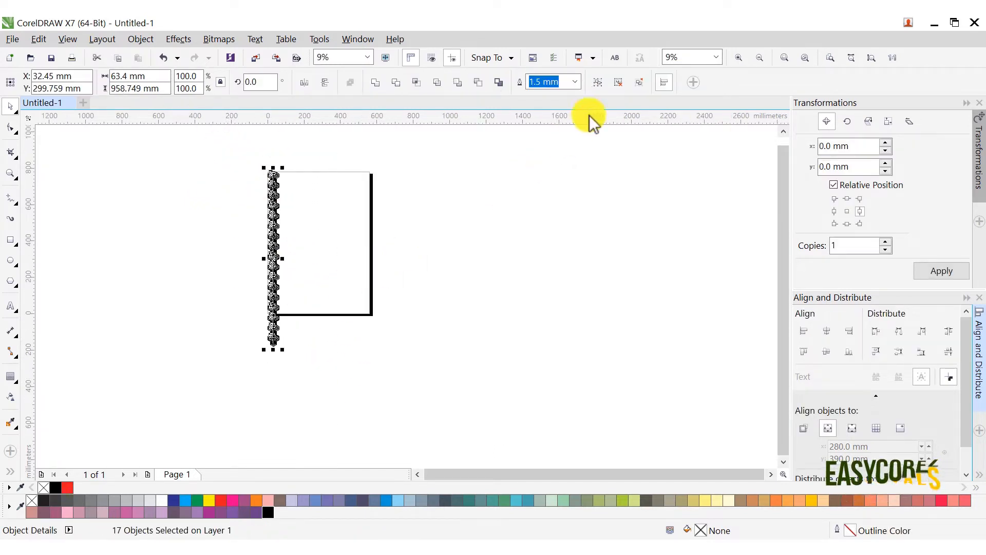
left_click(599, 83)
left_click(826, 351)
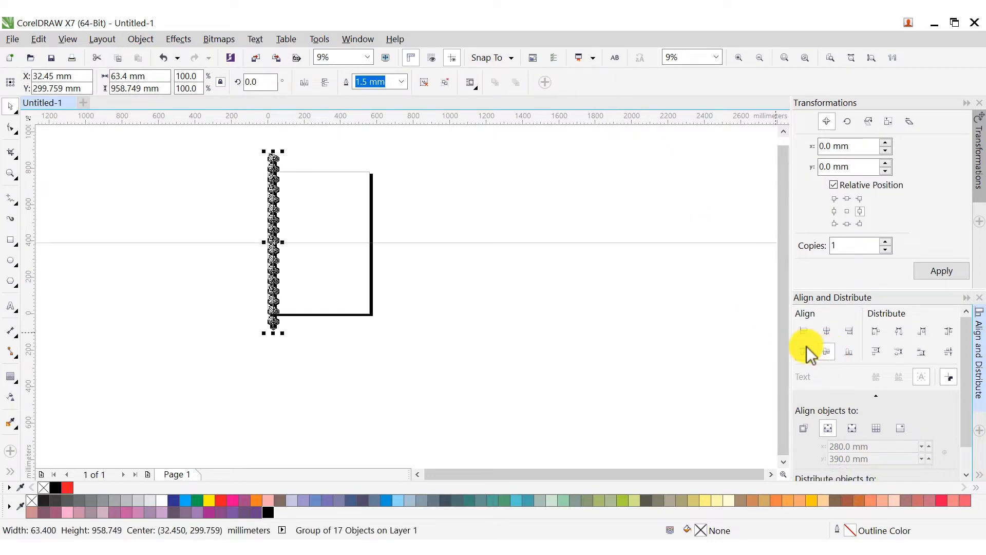
Place a copy of the column 48.4 mm to the right and 27.944 mm lower so it interlocks with the first.
scroll(272, 154, "up", 3)
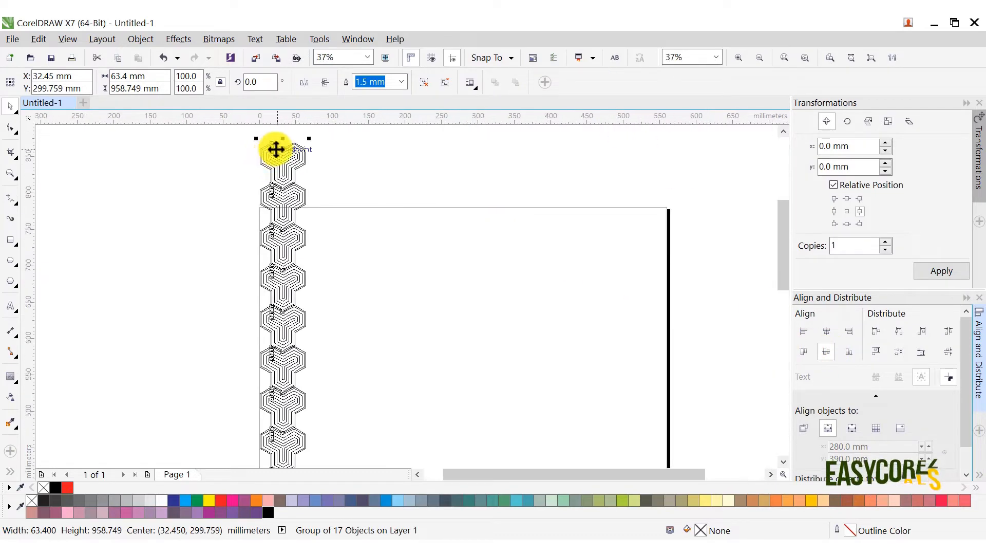
scroll(291, 144, "up", 2)
left_click_drag(196, 163, 341, 248)
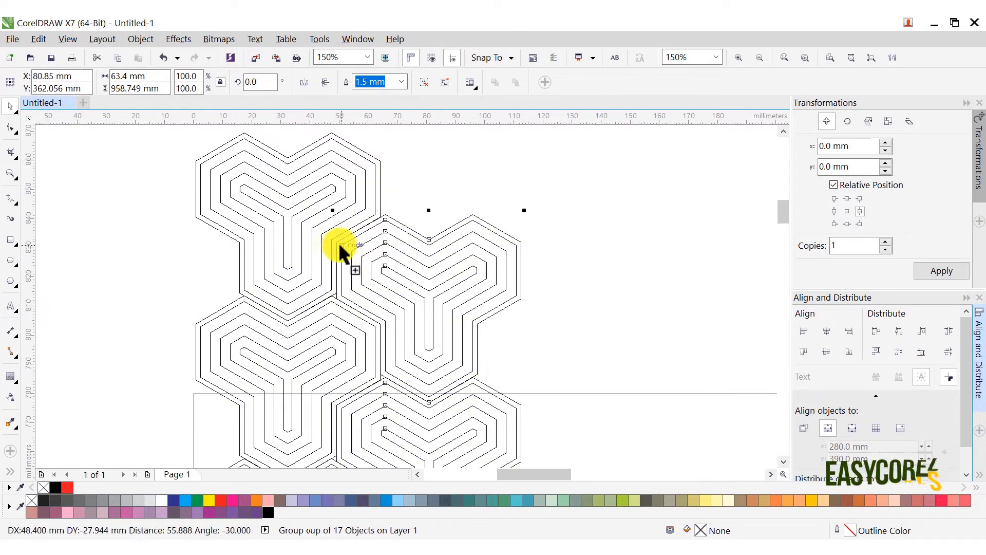
Select both columns and place a copy of the pair 96.8 mm to the right so it interlocks with the originals.
scroll(331, 210, "down", 2)
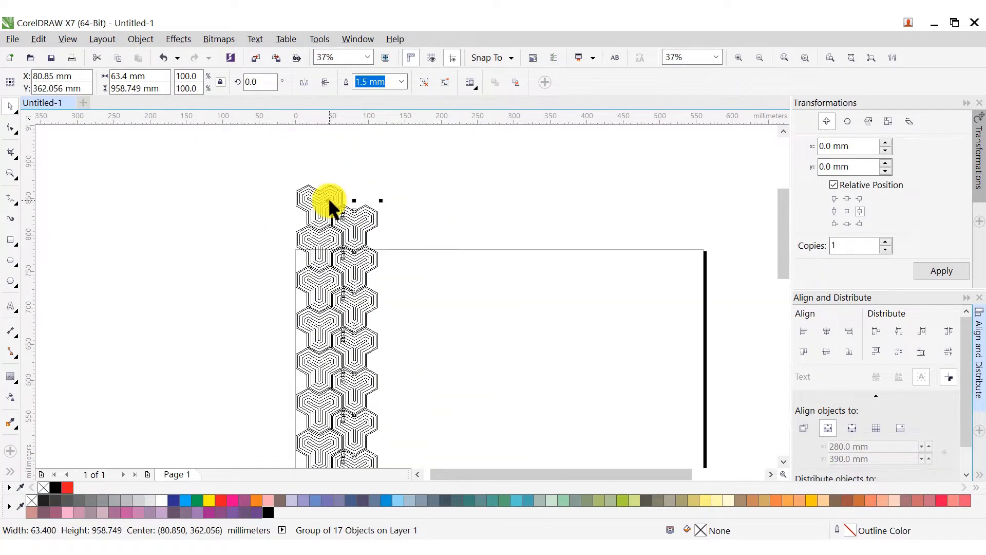
left_click(254, 169)
double_click(9, 105)
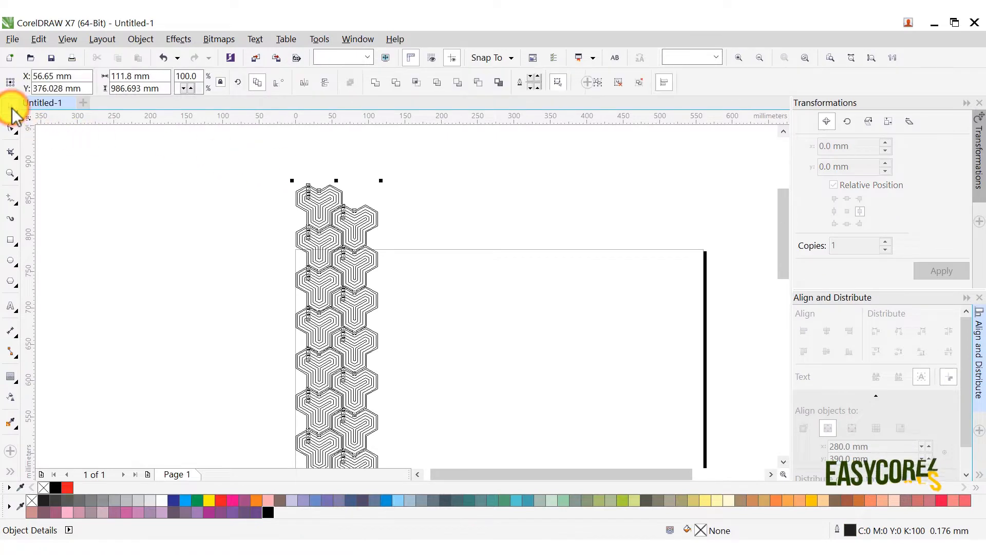
scroll(380, 229, "up", 1)
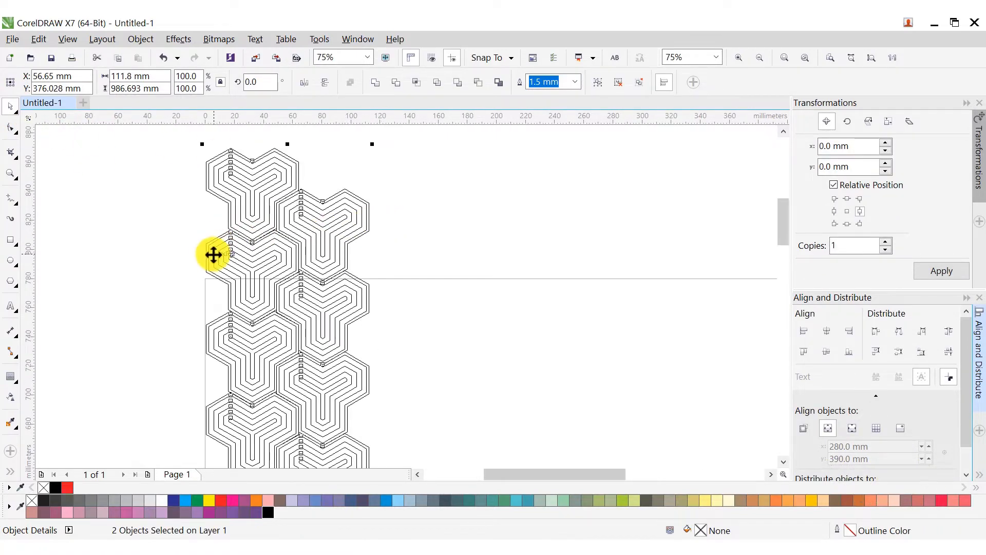
left_click_drag(208, 245, 349, 246)
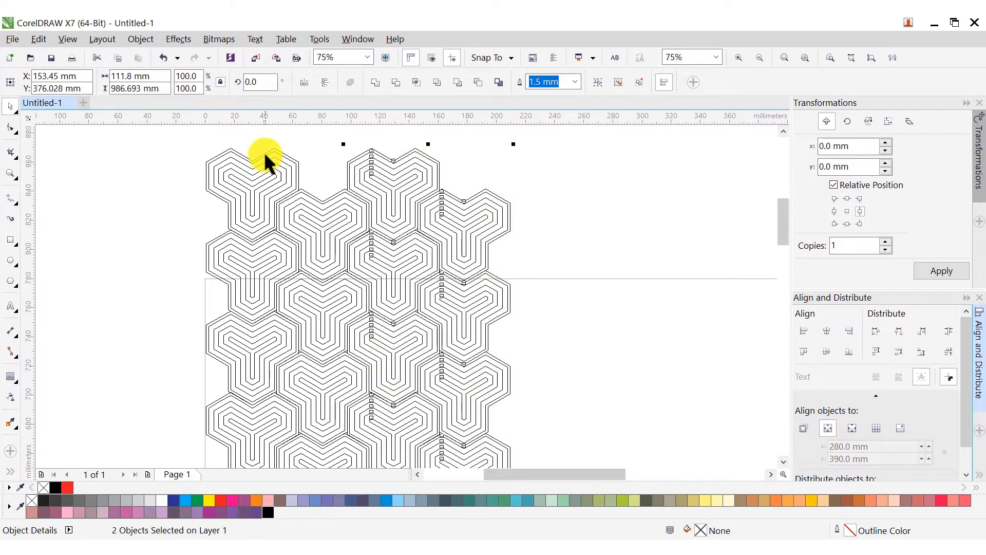
Repeat the duplication of the column pair to the right until 14 columns extend past the page's right edge.
scroll(264, 185, "down", 3)
left_click(829, 58)
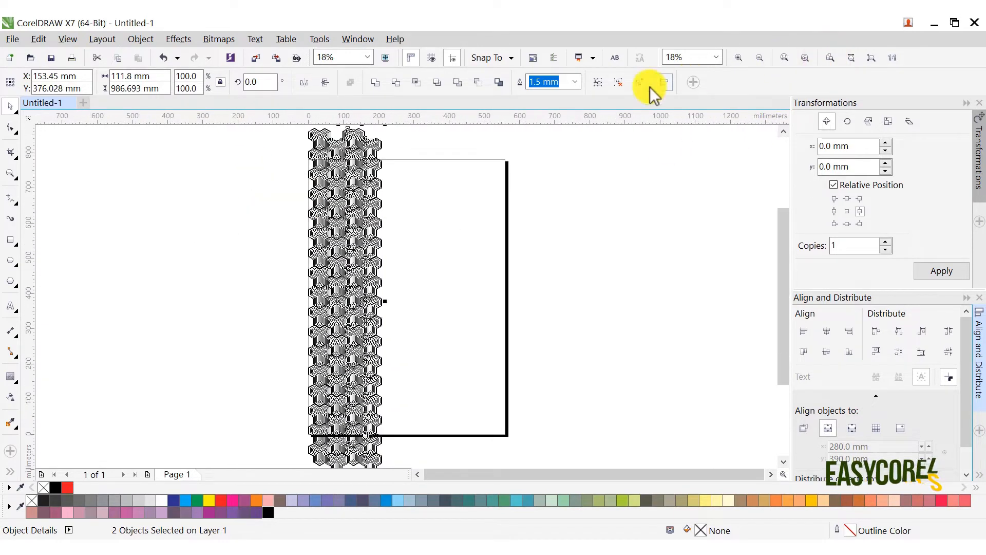
left_click(39, 40)
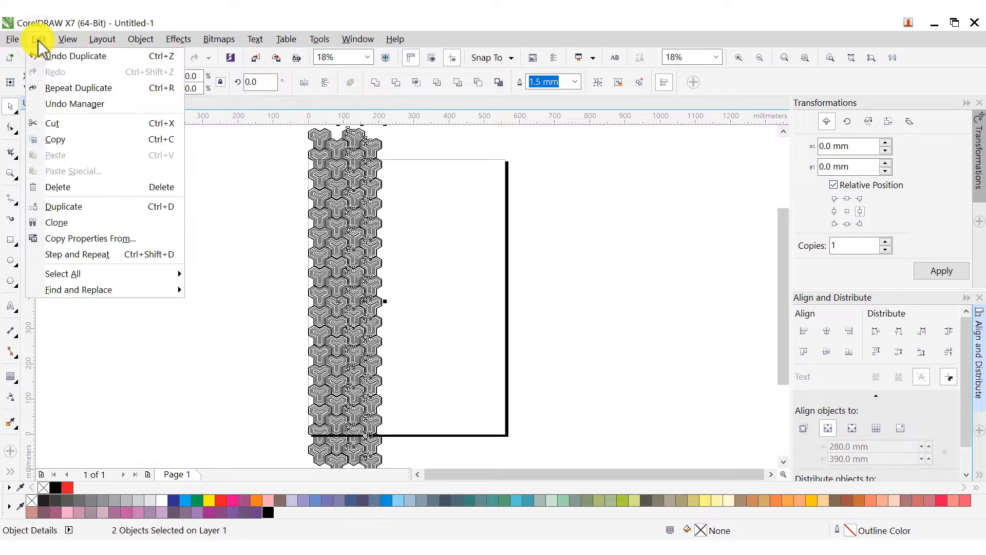
left_click(62, 92)
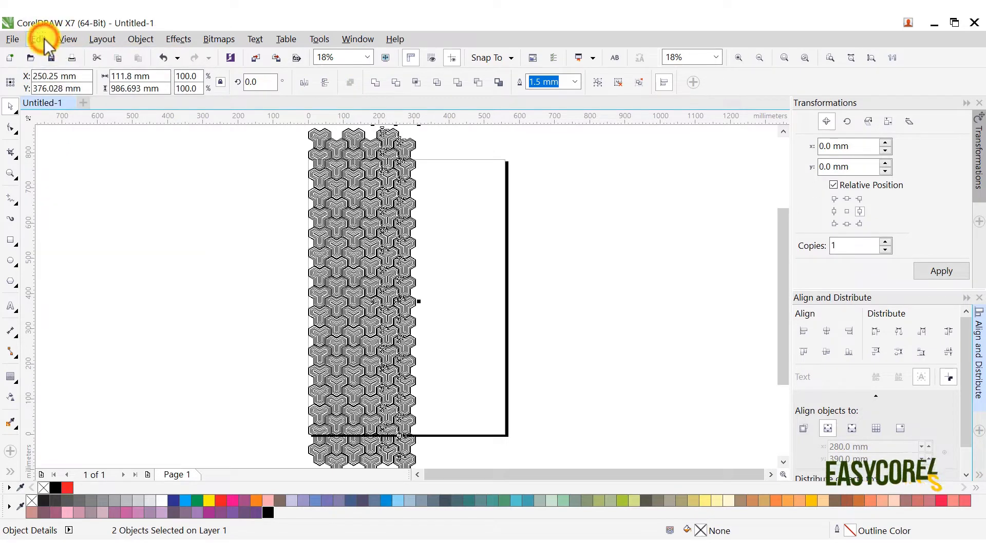
left_click(41, 39)
left_click(54, 85)
key("ctrl+r")
key("ctrl+r")
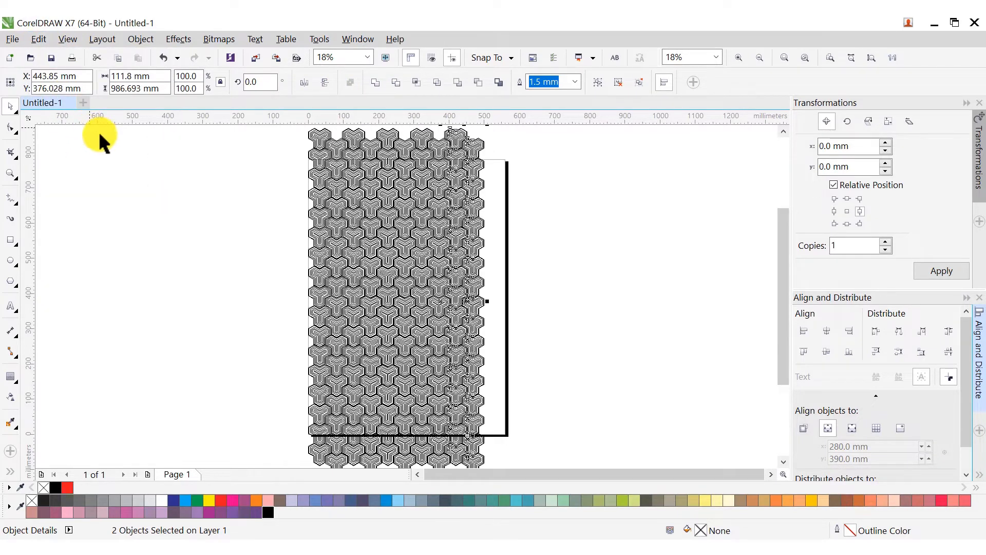
key("ctrl+r")
left_click(168, 165)
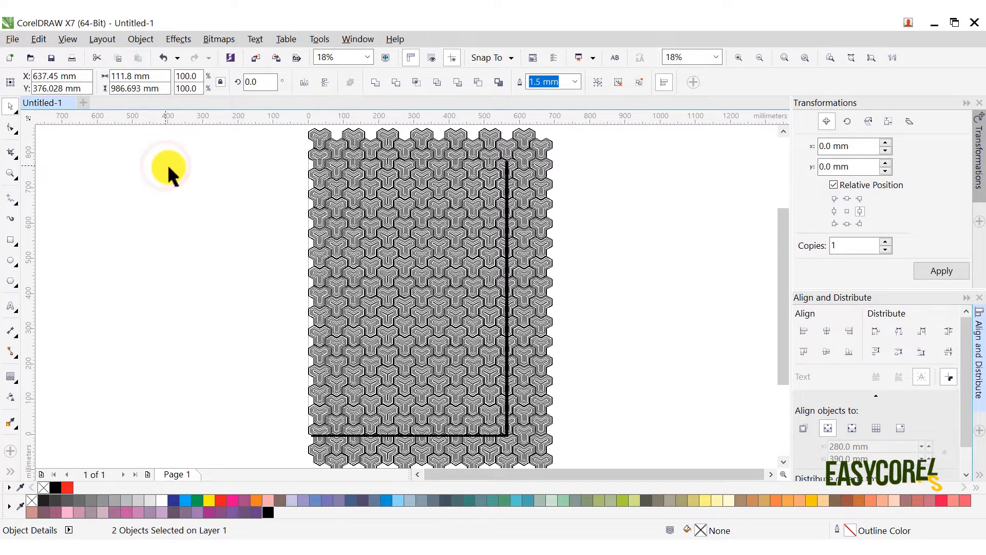
Group all 14 columns and centre the group horizontally and vertically on the page.
scroll(192, 175, "down", 1)
left_click_drag(206, 136, 467, 367)
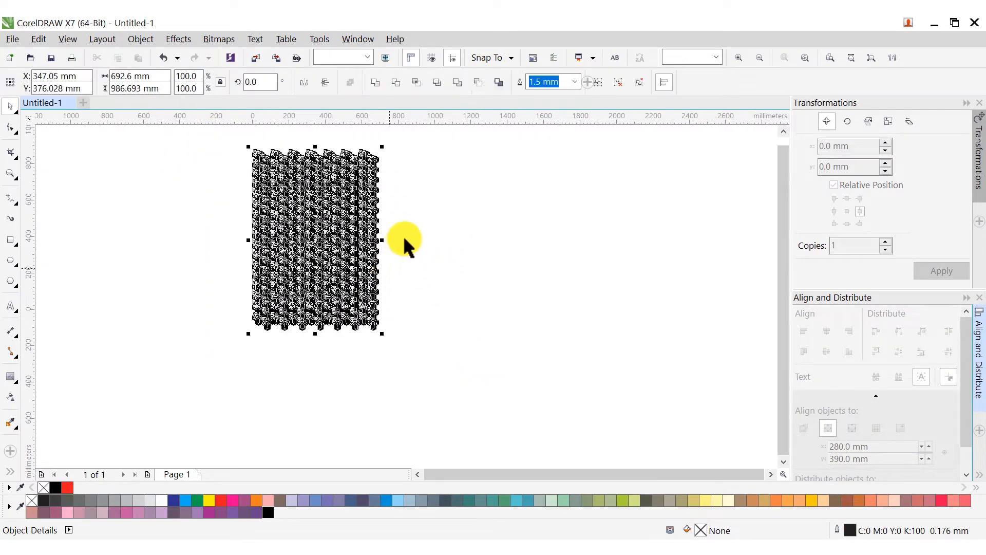
left_click(597, 82)
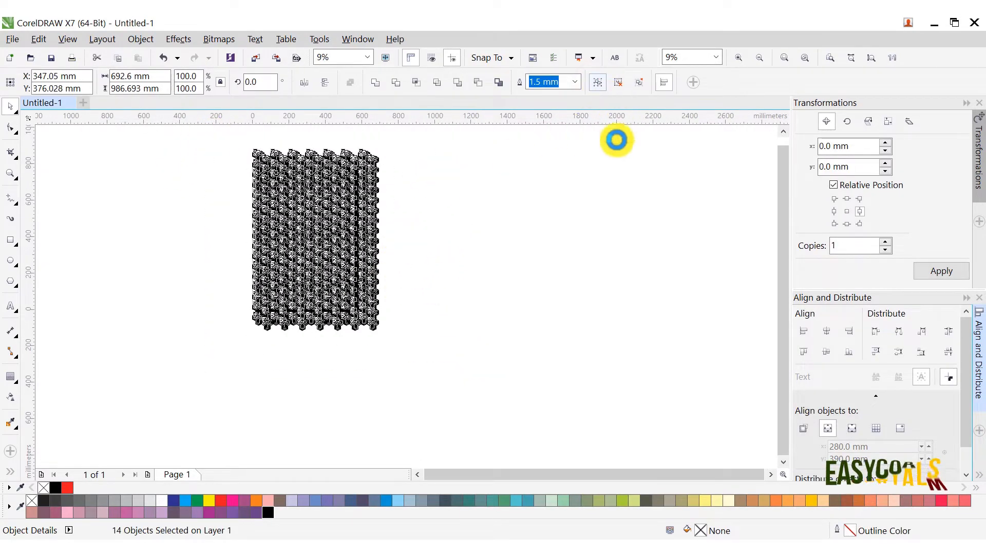
left_click(827, 331)
left_click(828, 353)
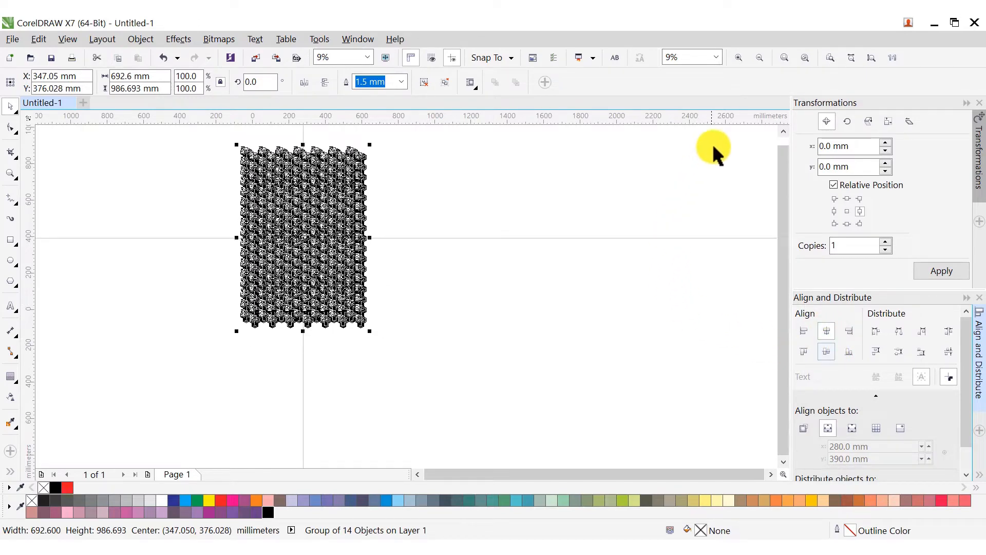
Switch the view from Wireframe back to full colour display and ungroup the whole pattern into separate curves.
left_click(825, 57)
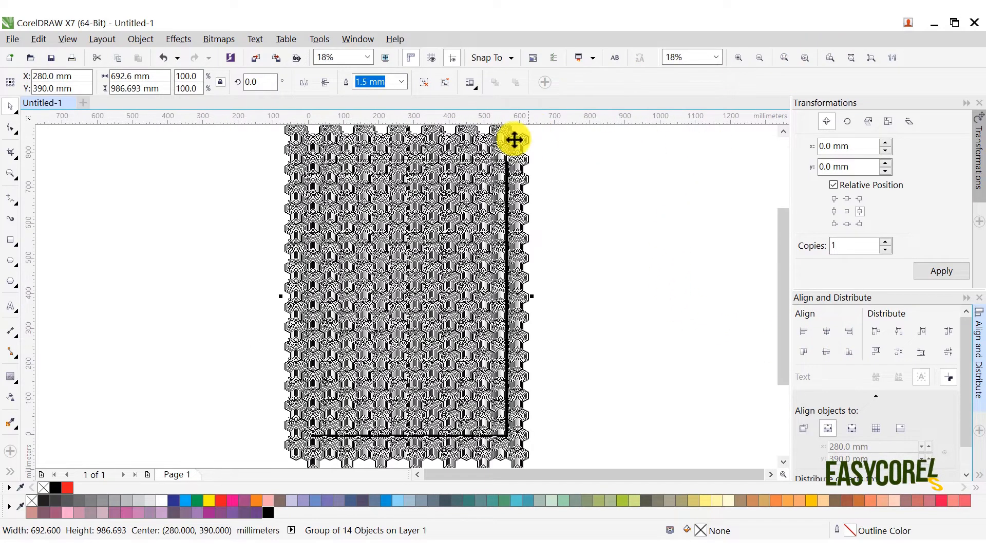
left_click(68, 39)
left_click(88, 118)
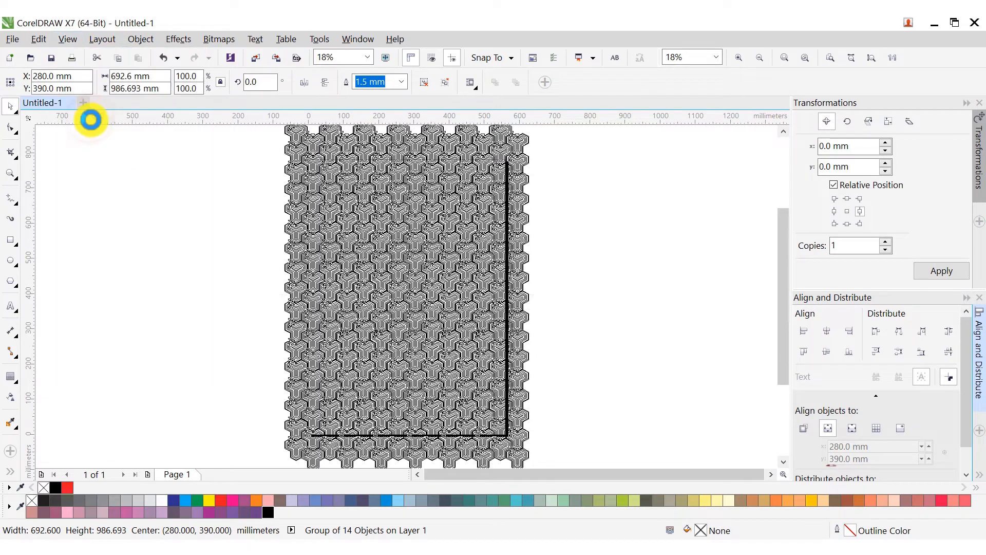
scroll(388, 178, "up", 2)
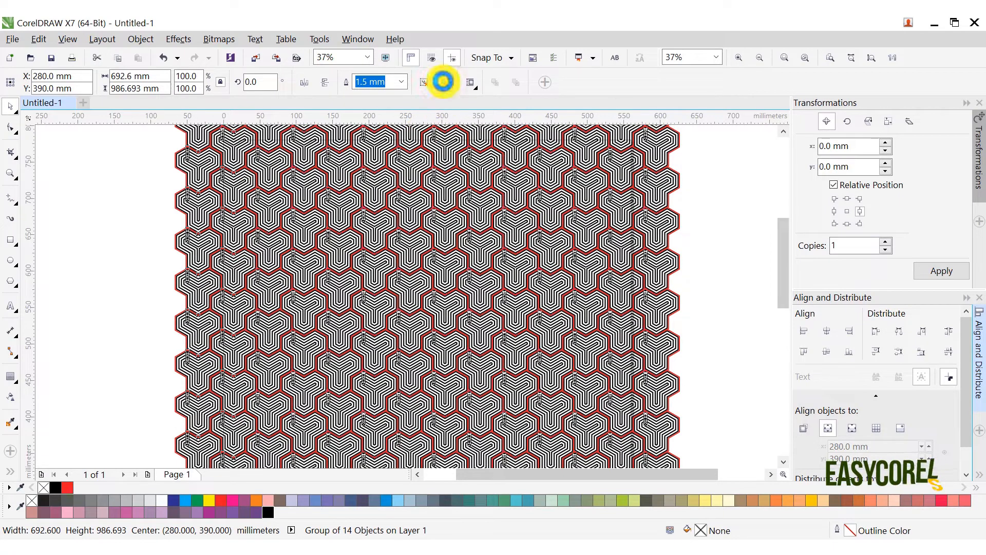
Set up a Replace Objects colour search that looks for red used in outlines.
left_click(39, 39)
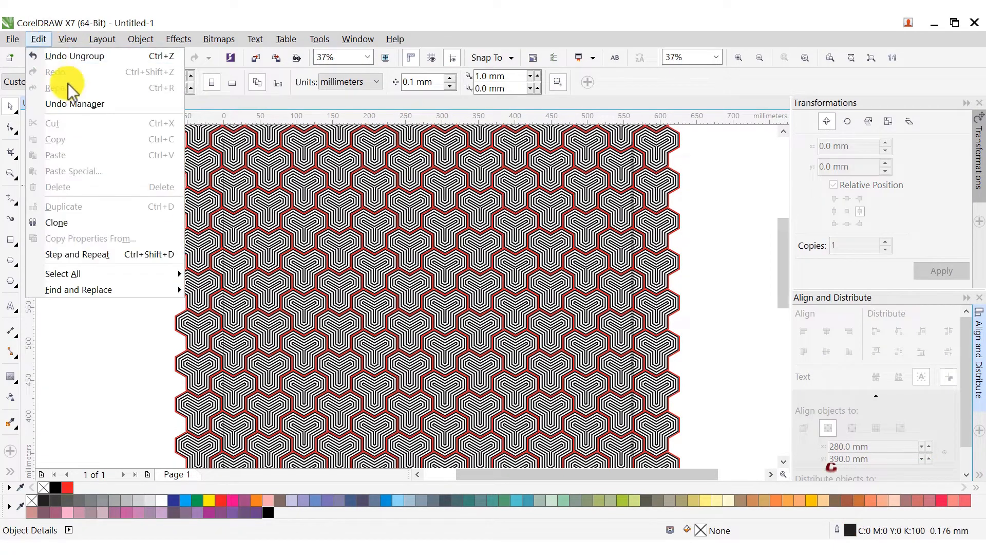
mouse_move(121, 292)
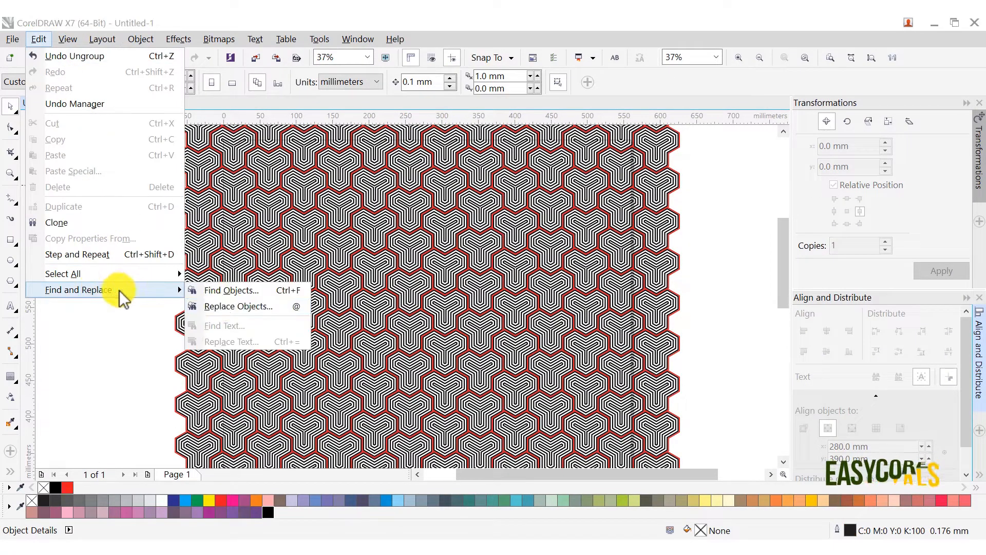
left_click(229, 307)
left_click(538, 419)
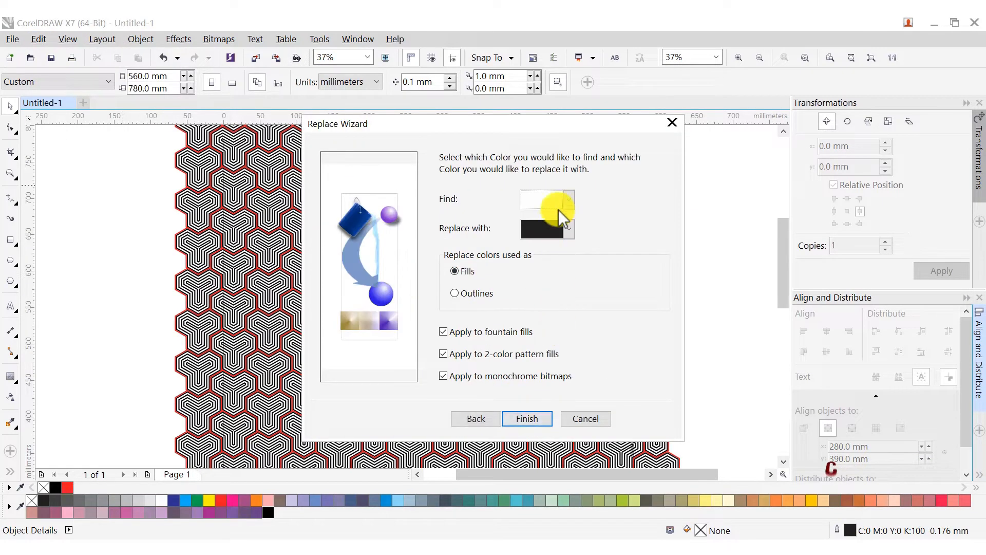
left_click(554, 203)
left_click(555, 248)
left_click(492, 293)
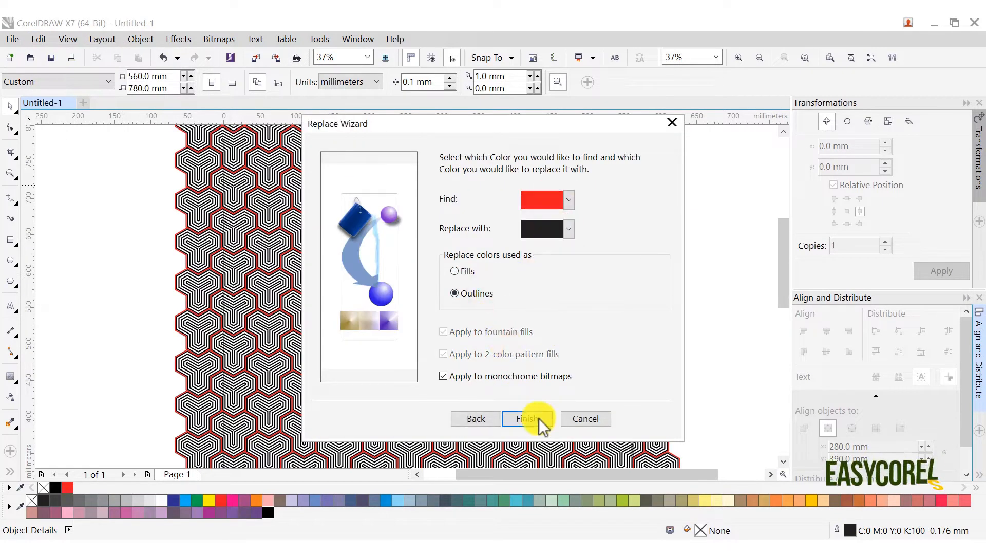
left_click(529, 418)
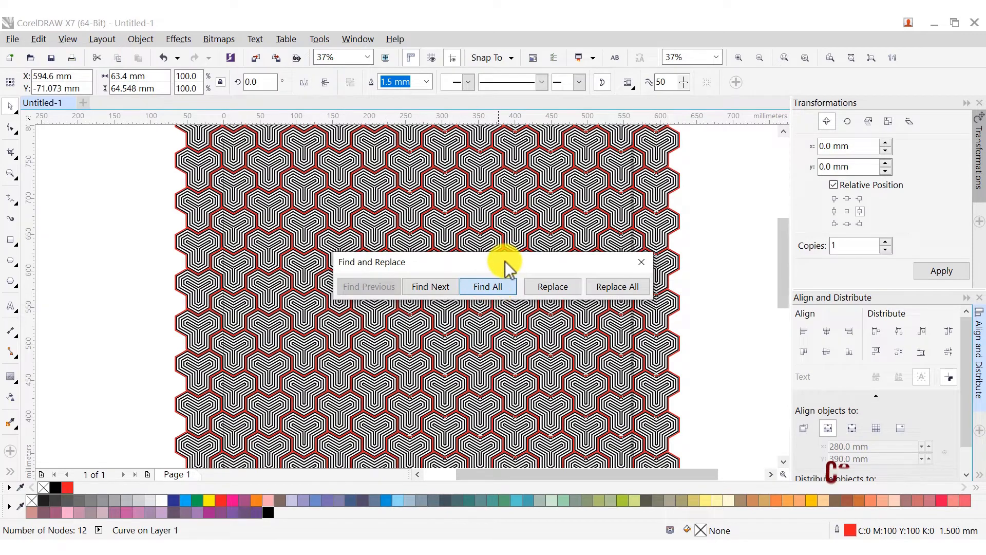
Select every red outline found by the search, delete them all and close Find and Replace.
left_click_drag(506, 267, 749, 108)
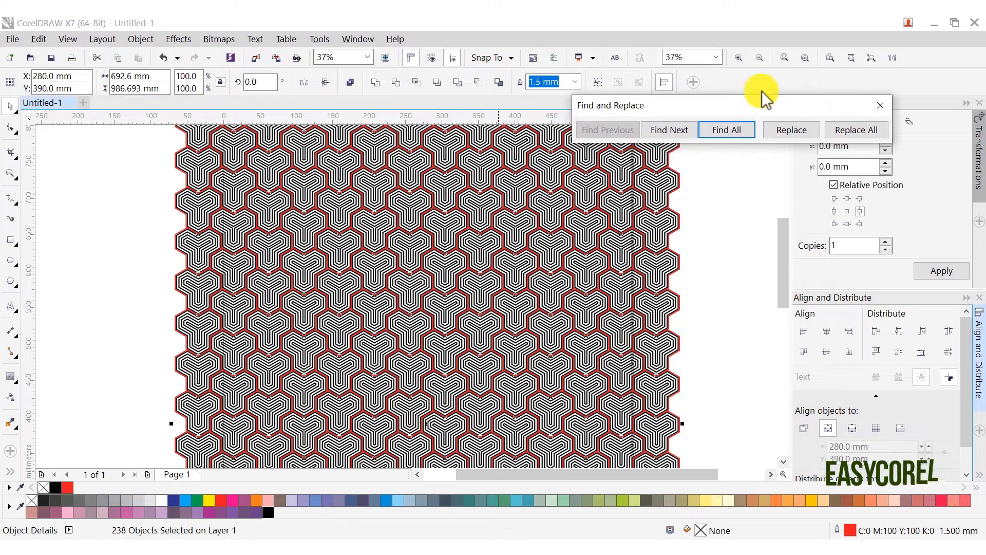
left_click(784, 58)
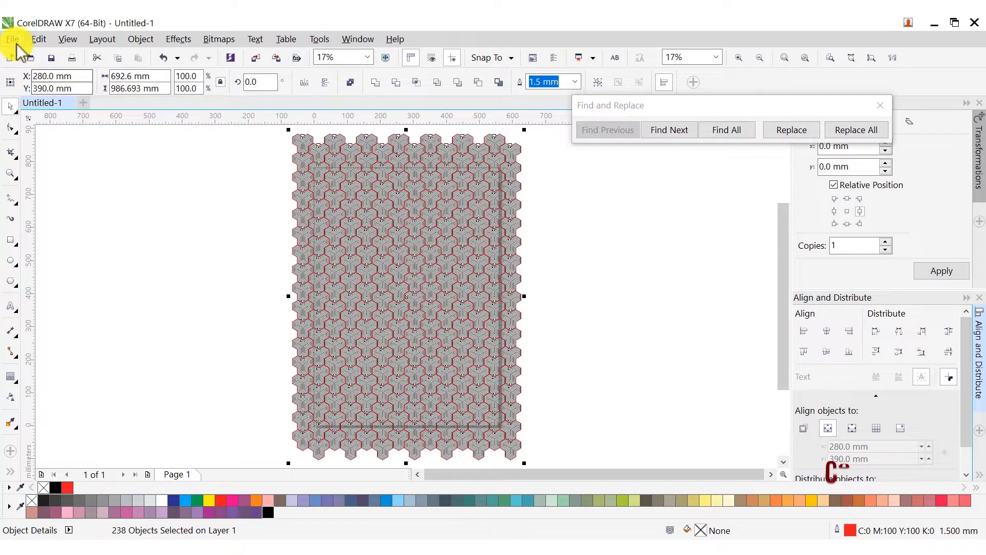
left_click(38, 39)
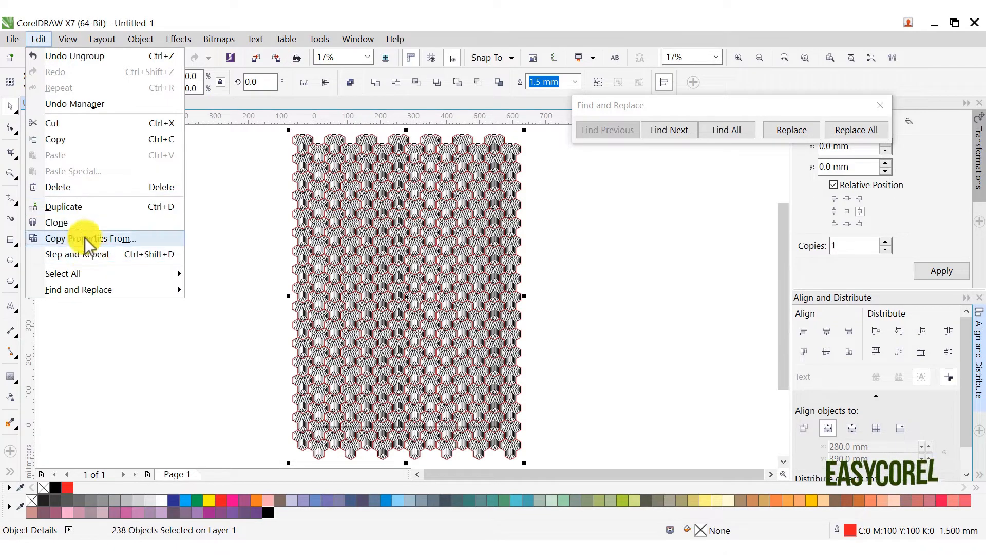
left_click(77, 188)
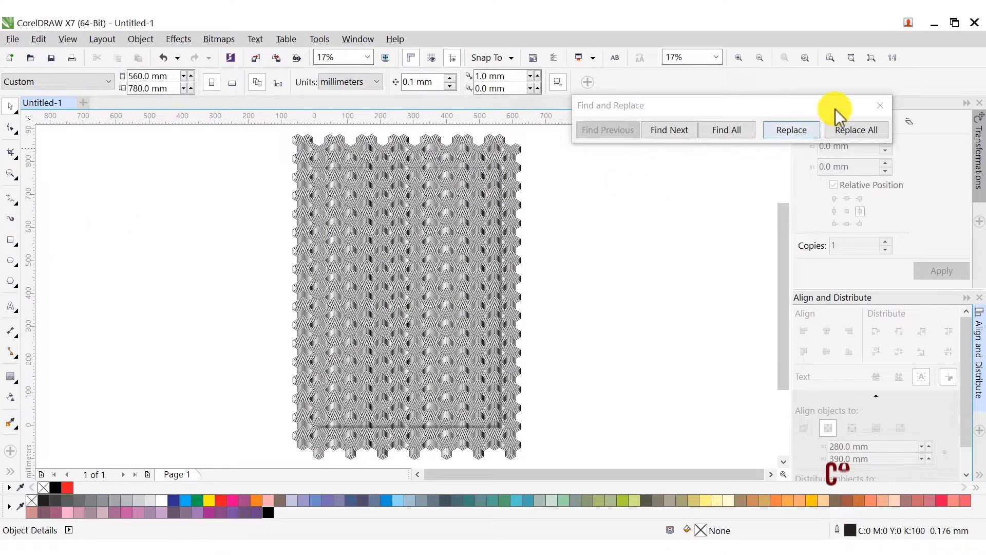
left_click(879, 105)
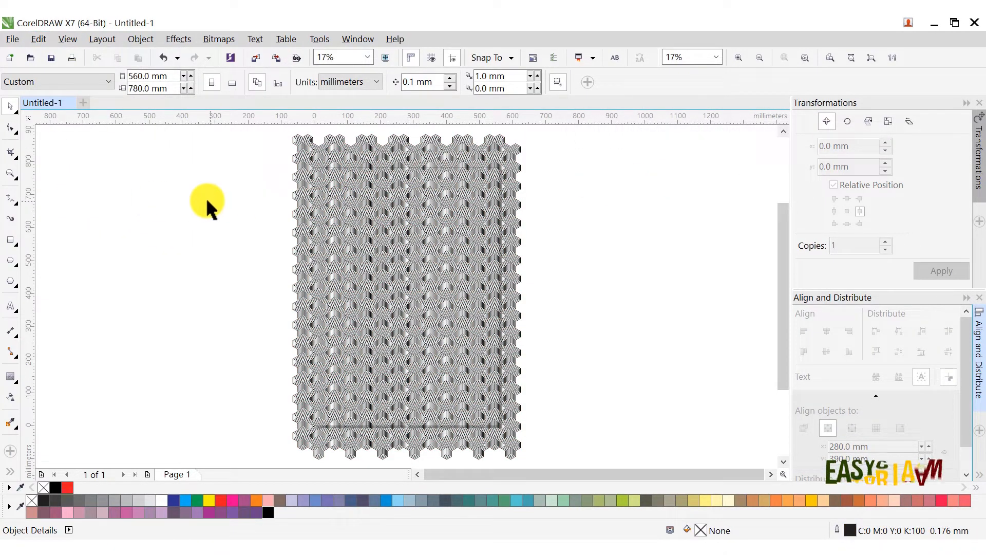
Select all the remaining black outlines and combine them into a single curve.
double_click(11, 106)
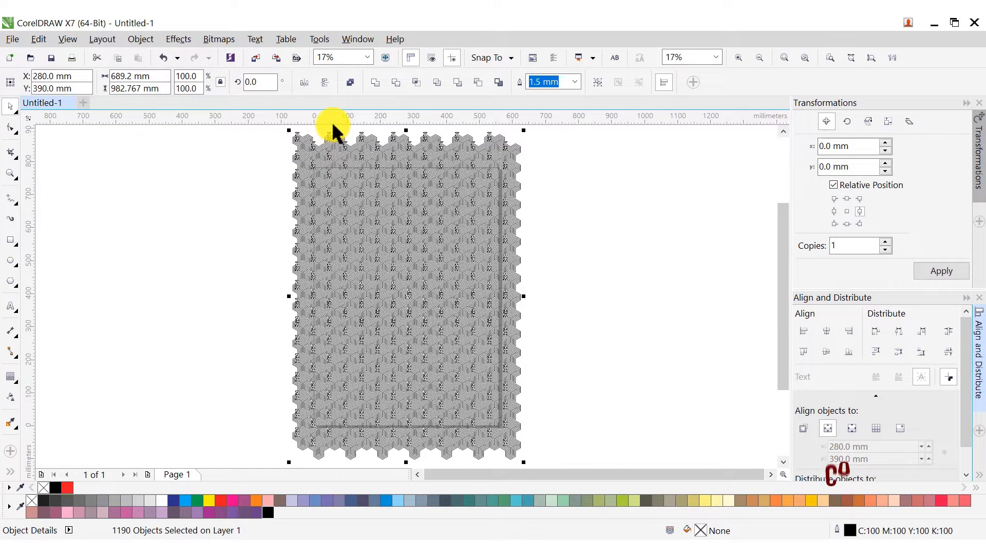
left_click(350, 84)
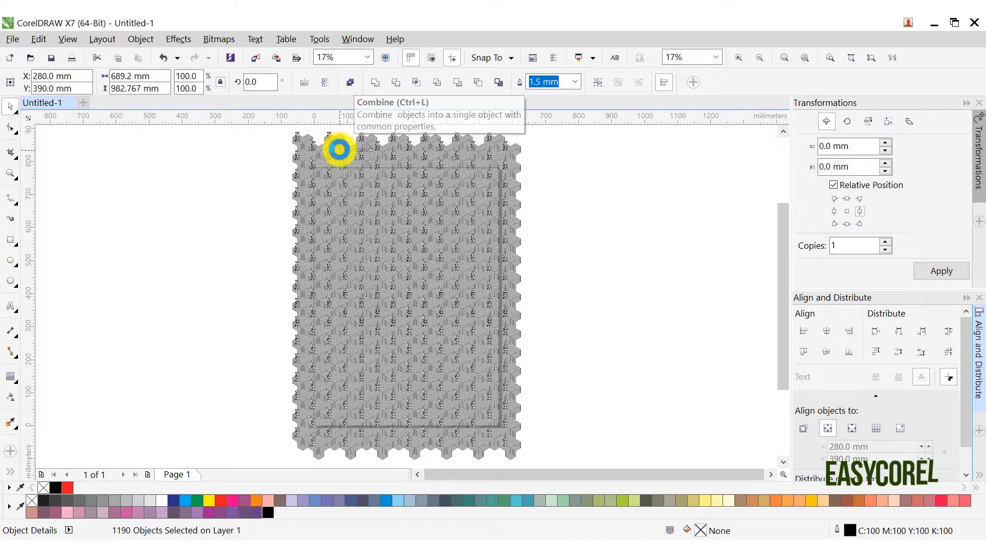
scroll(339, 152, "up", 2)
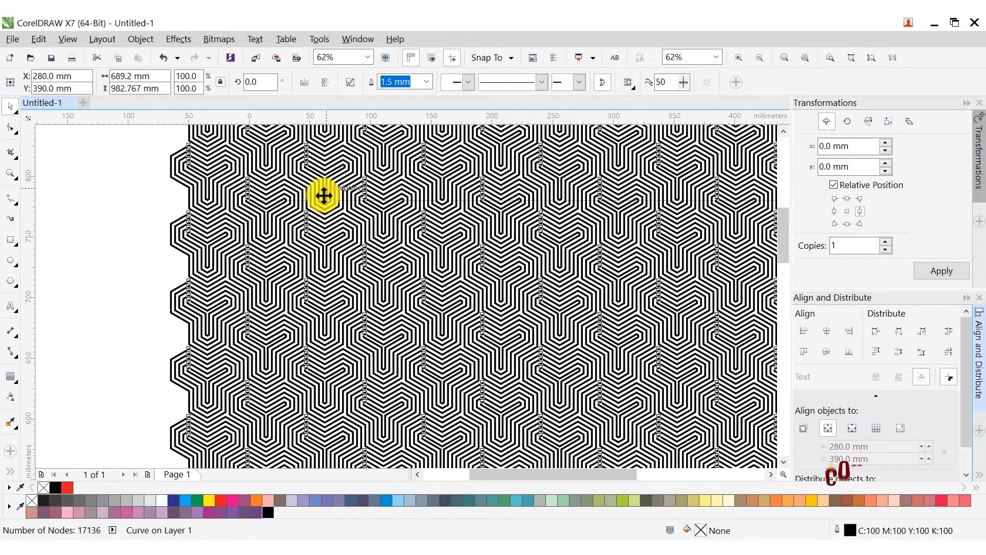
Fill the combined curve with black and remove its outline.
left_click(59, 486)
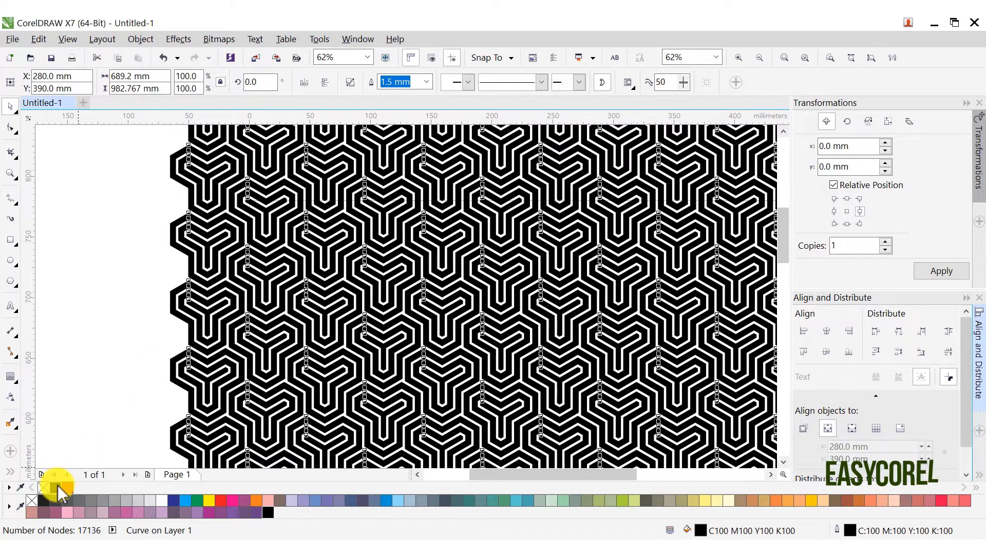
right_click(45, 487)
scroll(208, 229, "down", 2)
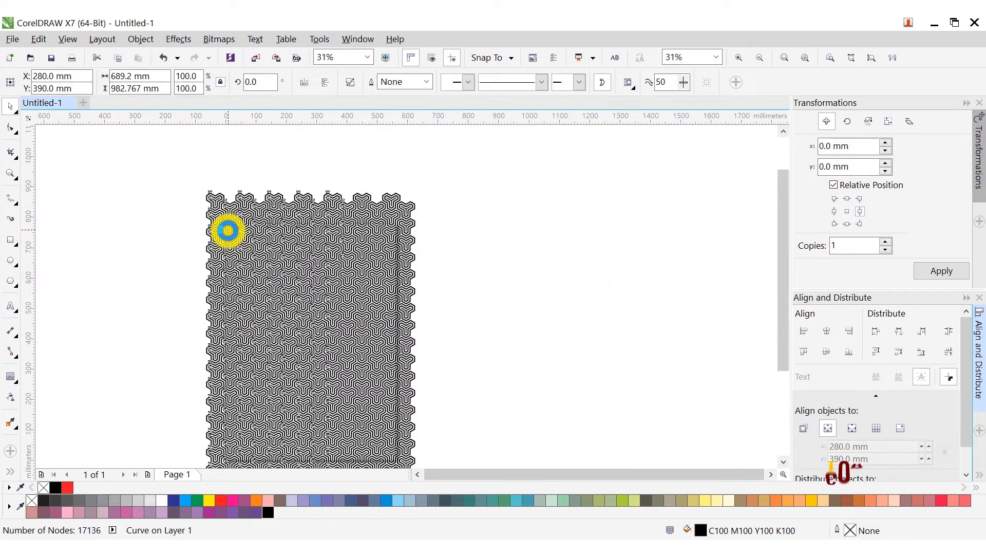
scroll(269, 278, "down", 2)
scroll(288, 310, "up", 1)
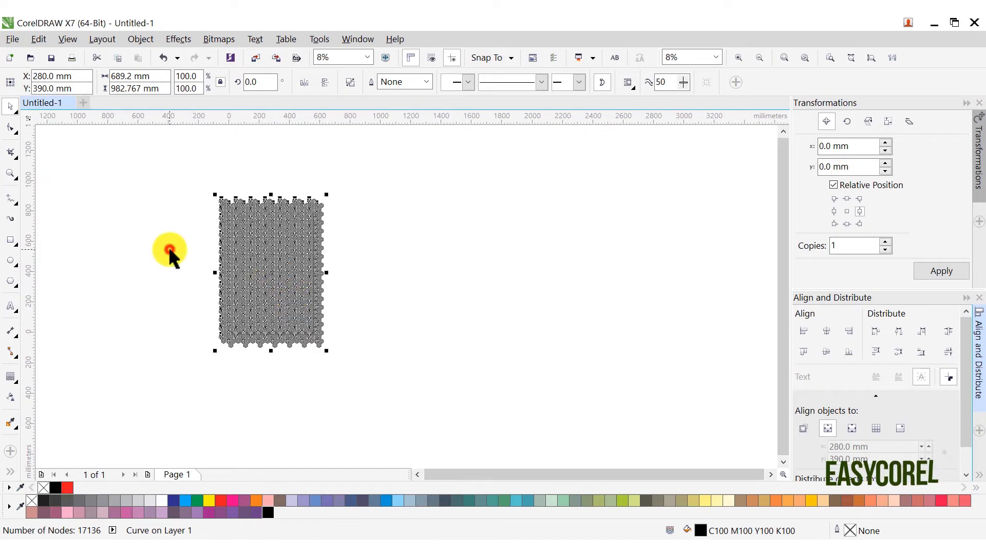
Create a page-sized 560 x 780 mm rectangle and PowerClip the pattern curve inside it.
left_click(36, 265)
double_click(10, 239)
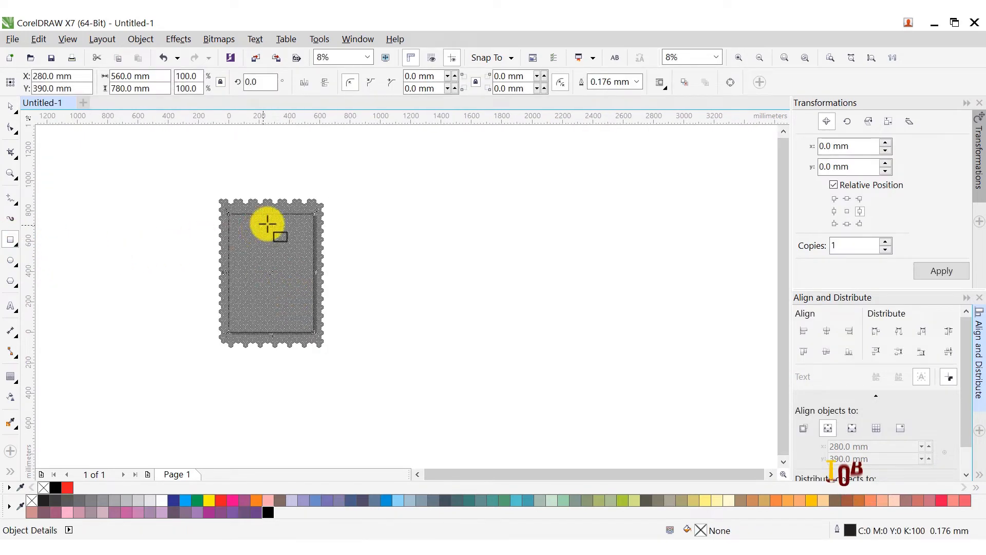
scroll(313, 208, "up", 4)
left_click(319, 238)
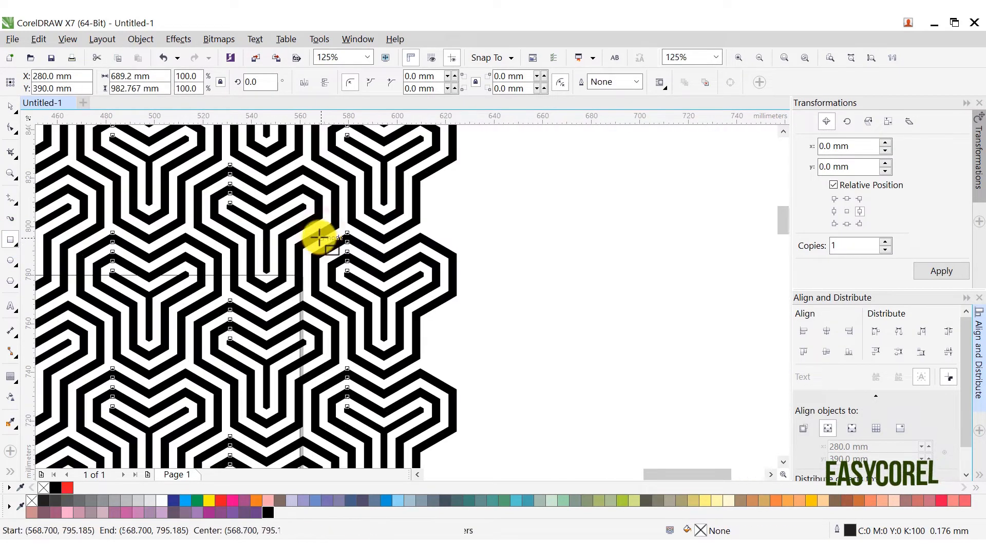
right_click(319, 237)
left_click(362, 182)
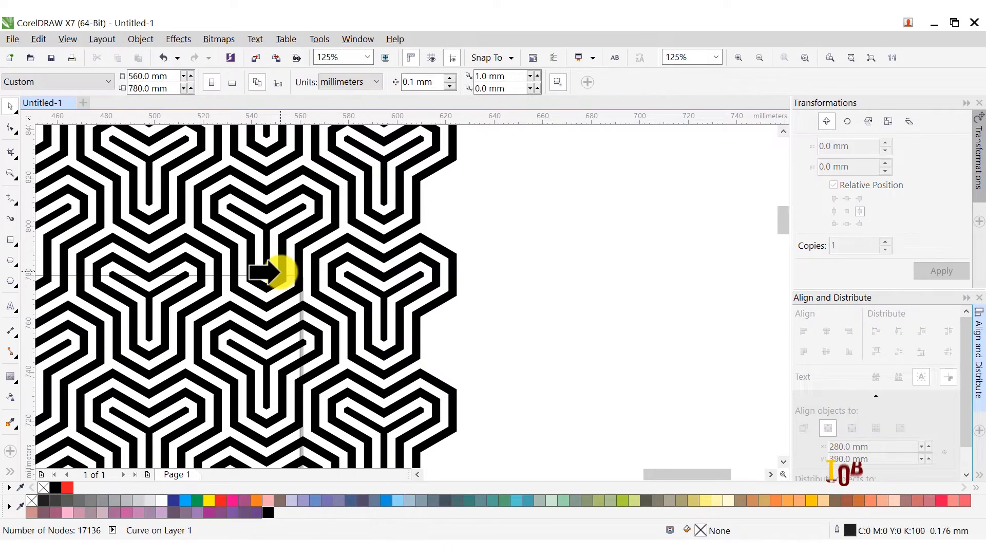
left_click(293, 283)
scroll(334, 231, "down", 5)
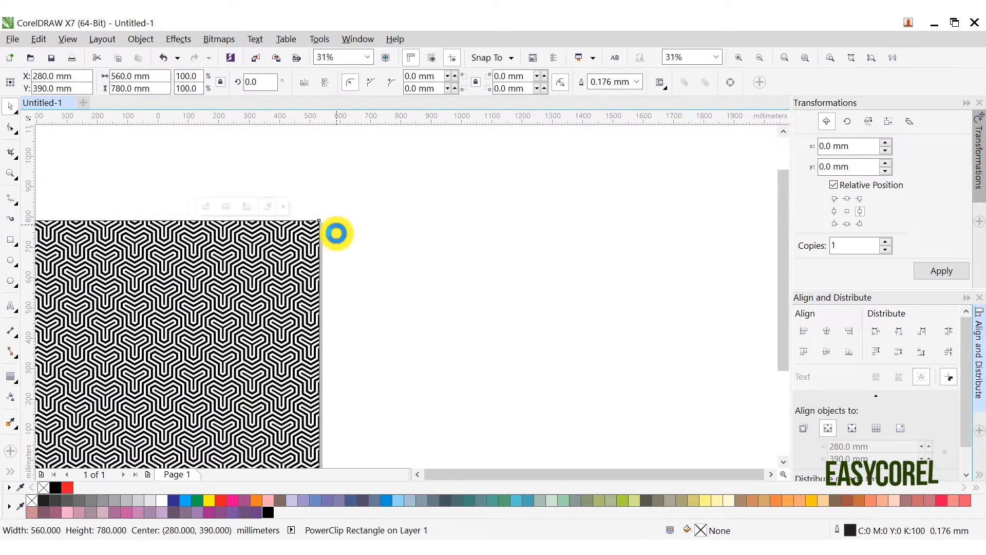
Fill the PowerClip rectangle holding the pattern with red and remove its outline.
scroll(194, 354, "up", 1)
left_click(67, 487)
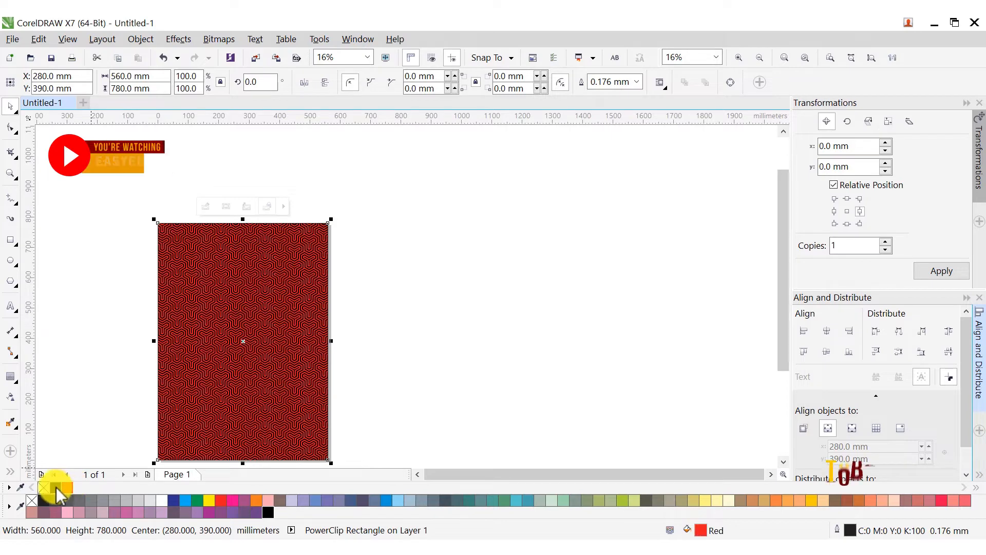
right_click(31, 499)
scroll(169, 303, "up", 2)
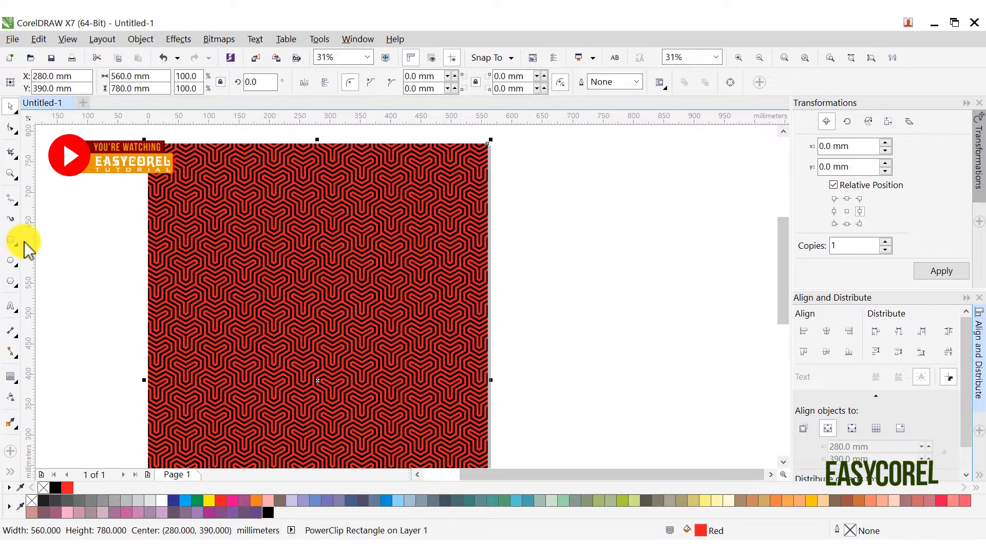
Create a page-sized rectangle over the pattern, fill it white without an outline and set its width to 90 mm.
left_click(11, 240)
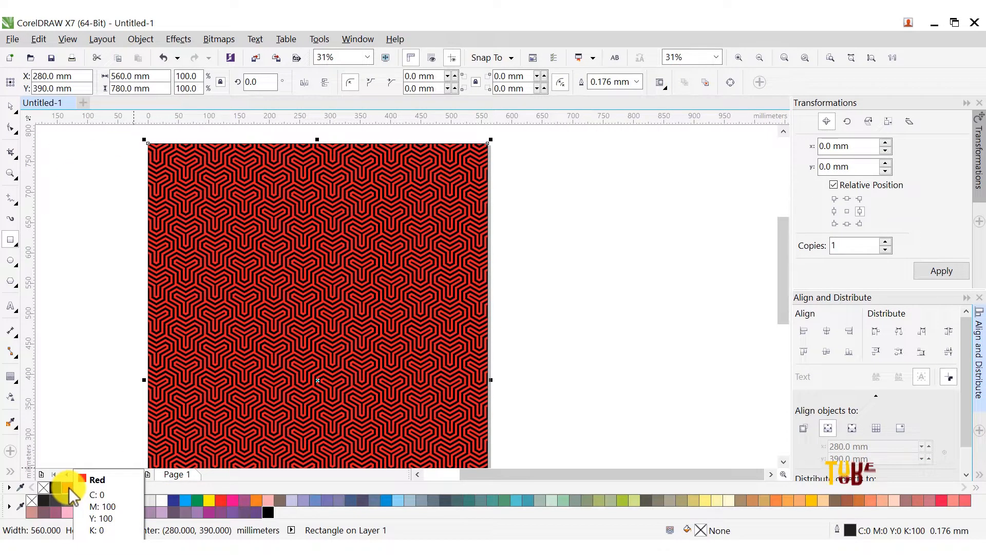
left_click(160, 499)
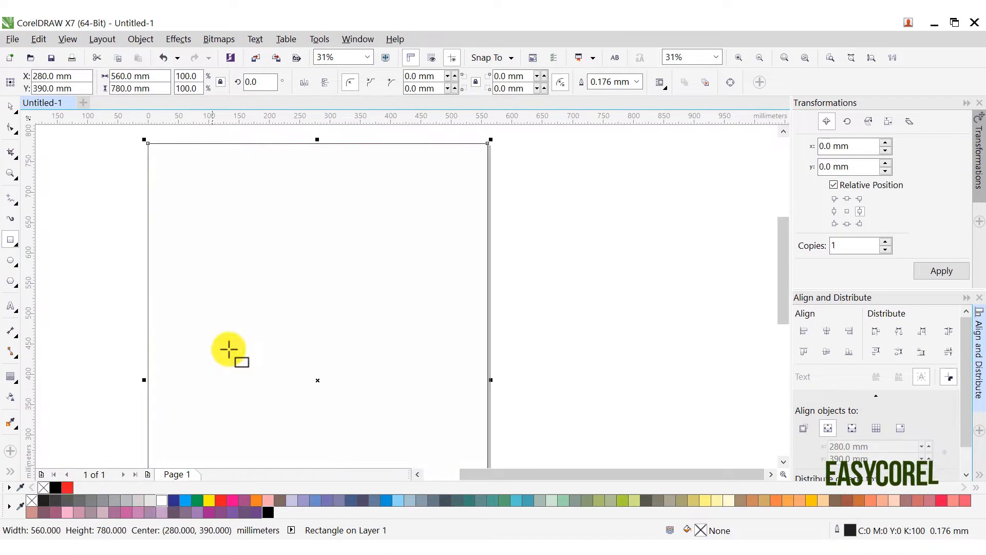
right_click(42, 487)
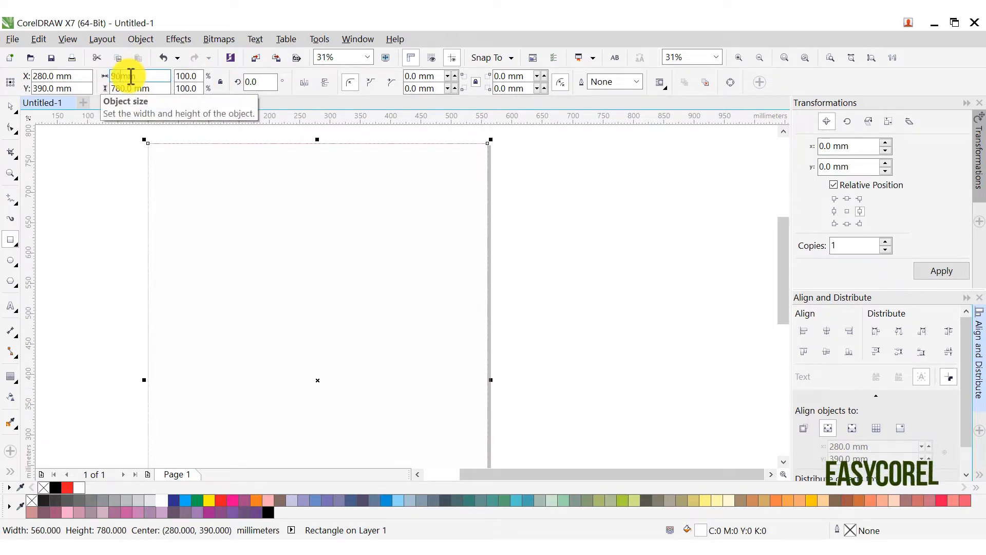
key("Return")
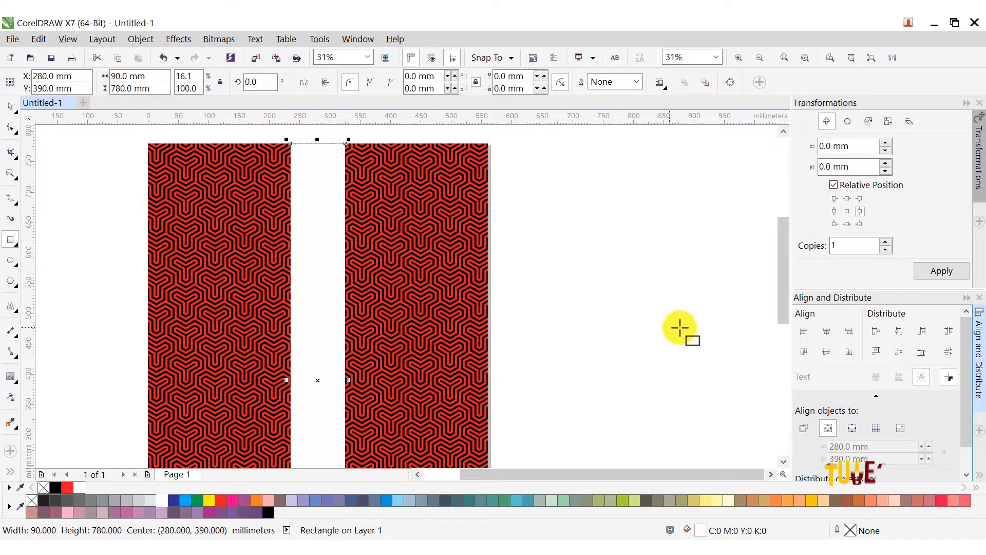
Align the white strip to the page's left edge and move it 90 mm to the right without making copies.
left_click(805, 331)
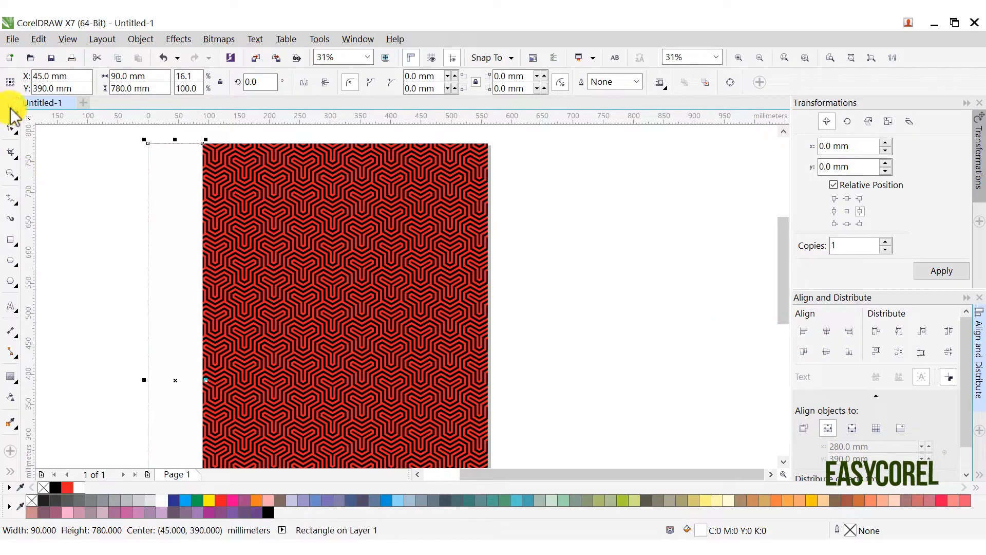
left_click(884, 251)
left_click(846, 211)
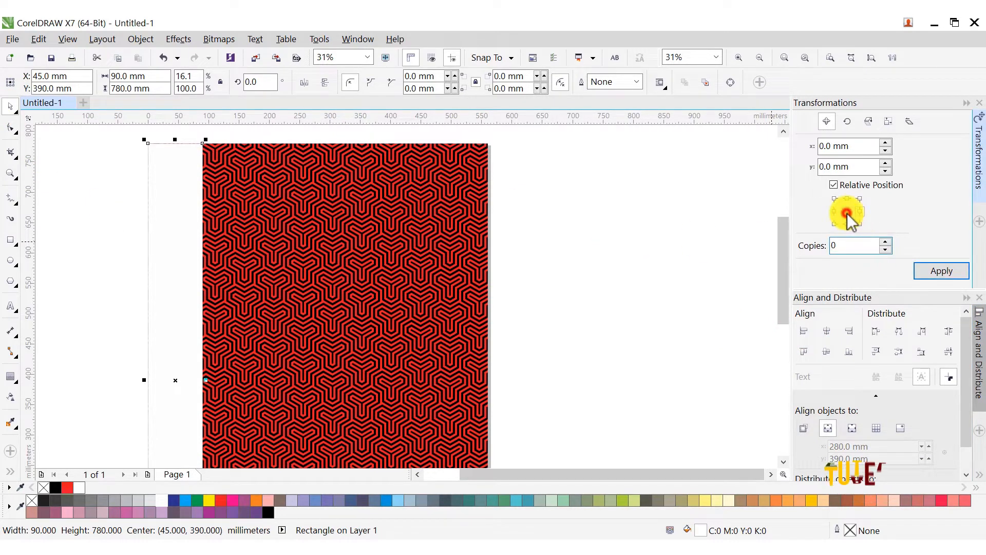
left_click(929, 268)
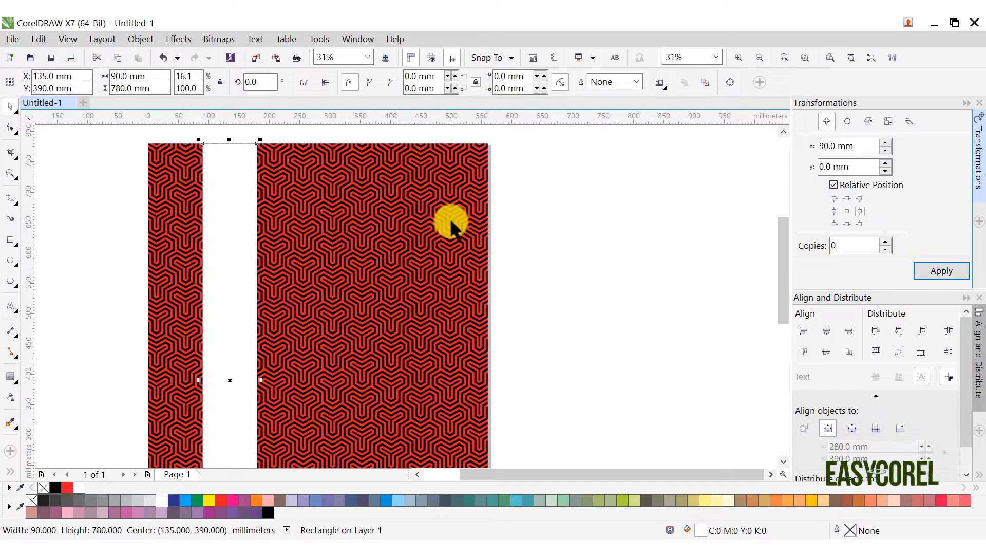
Make a rotated horizontal copy of the white strip, 560 x 90 mm, centre it on the page and move it up 90 mm.
left_click(245, 179)
scroll(246, 179, "down", 1)
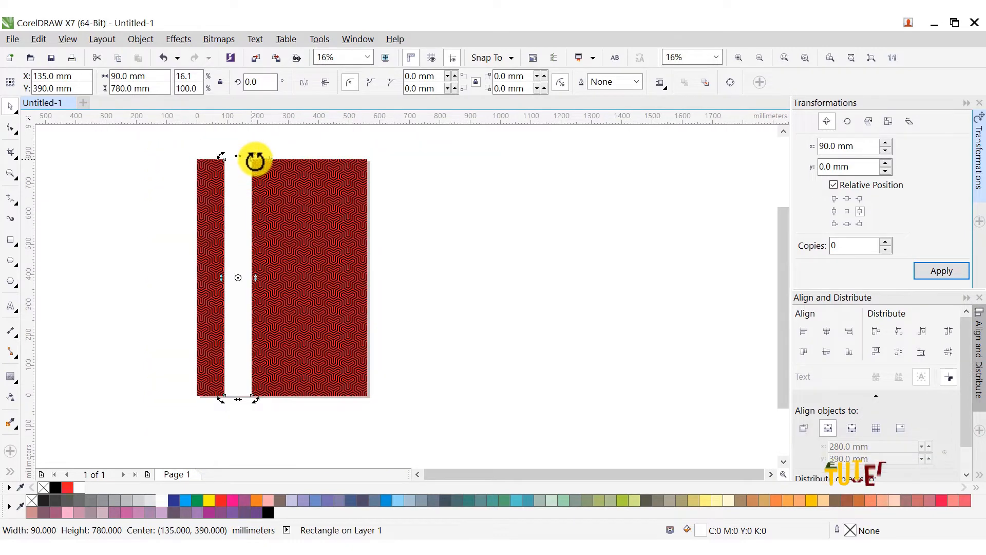
left_click_drag(256, 161, 368, 277)
left_click(834, 343)
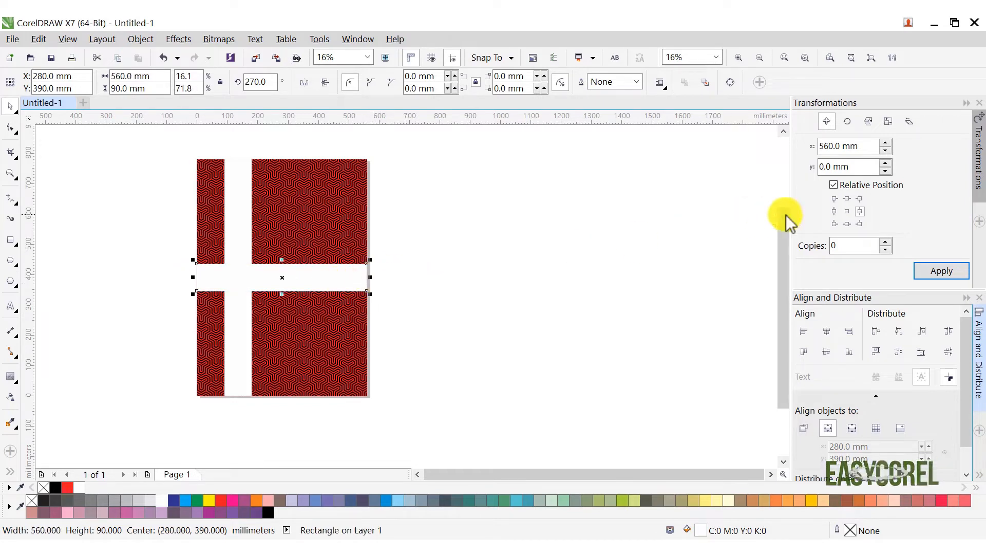
left_click(848, 199)
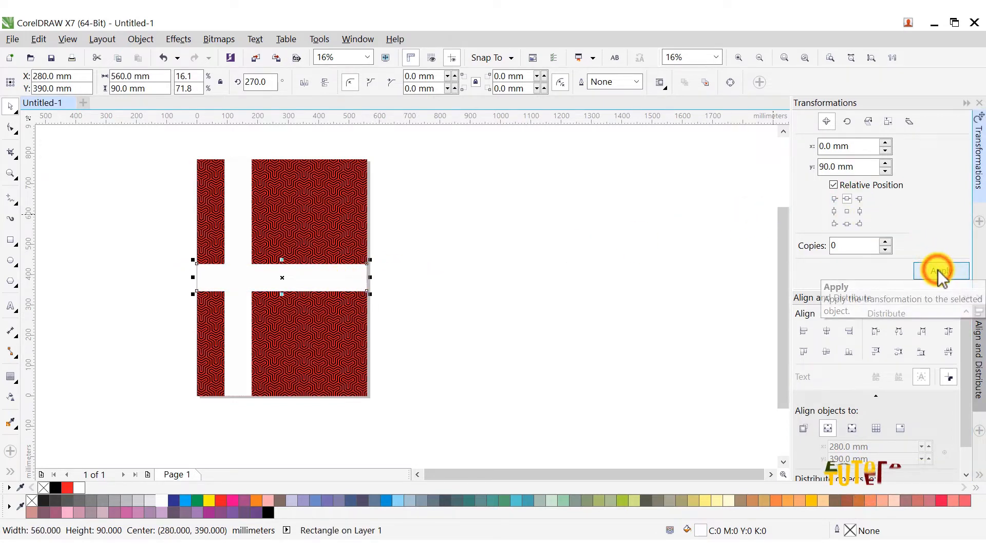
left_click(938, 269)
left_click(589, 211)
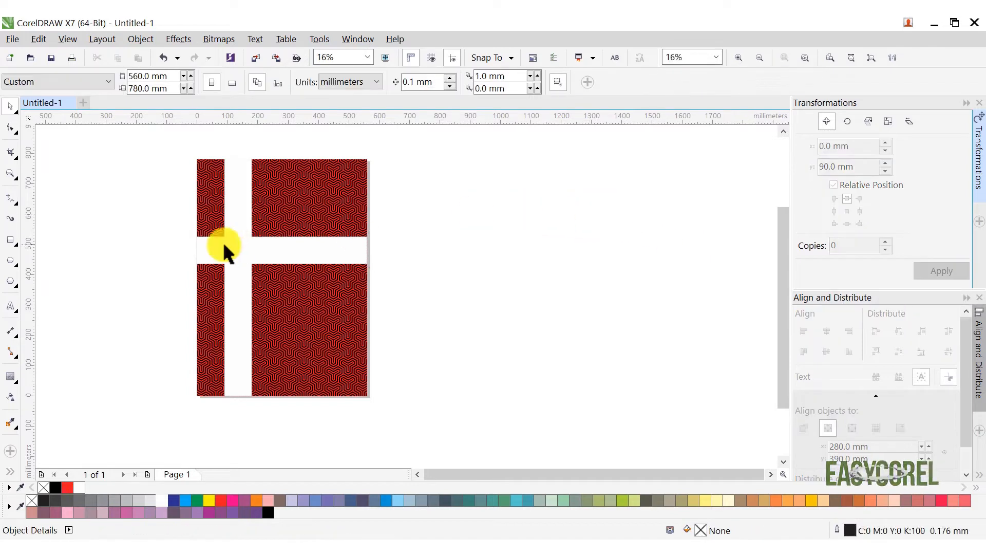
Select the vertical and horizontal white strips and weld them into a single cross.
left_click(236, 213)
left_click(347, 251, "shift")
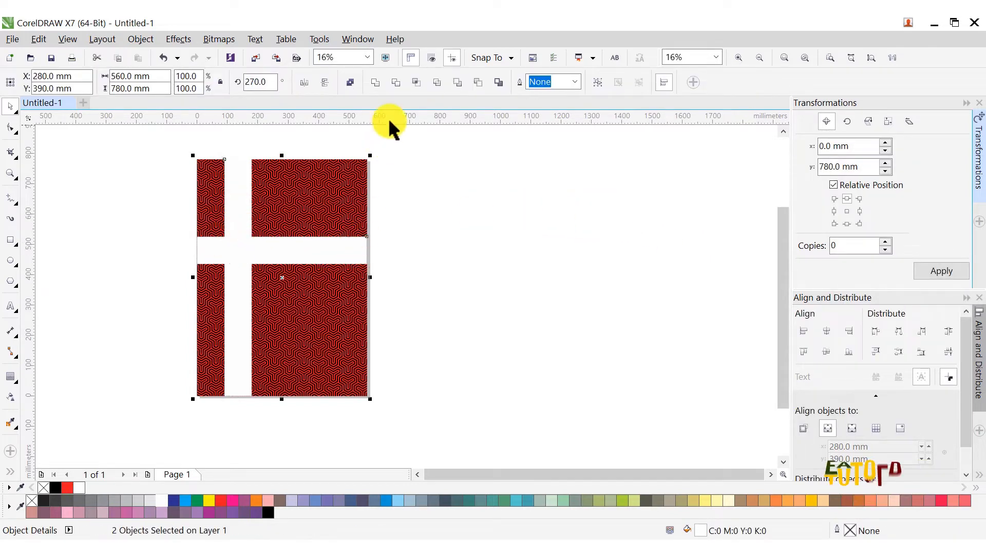
left_click(376, 84)
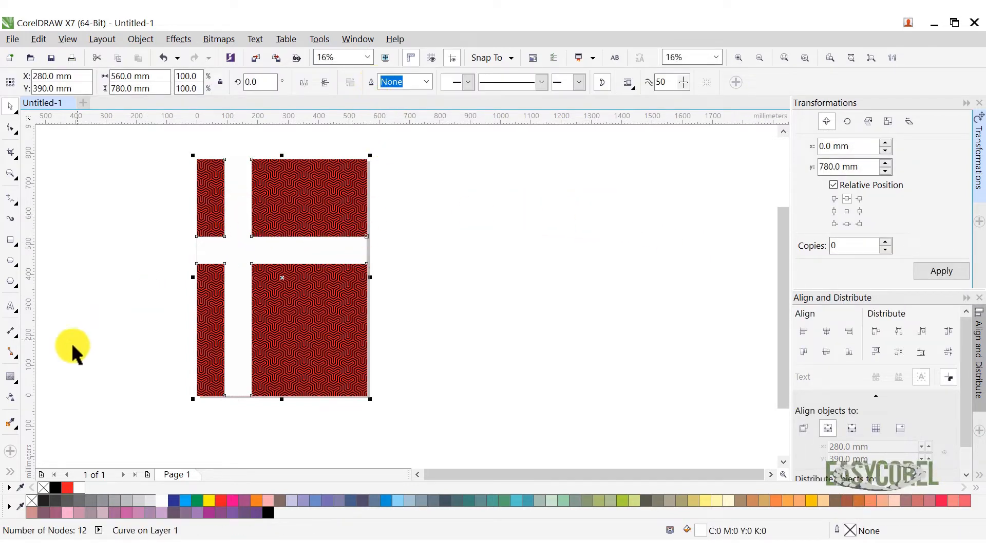
Add a one-step outside contour to the white cross with an offset of 4.7 mm.
left_click(10, 378)
left_click(346, 82)
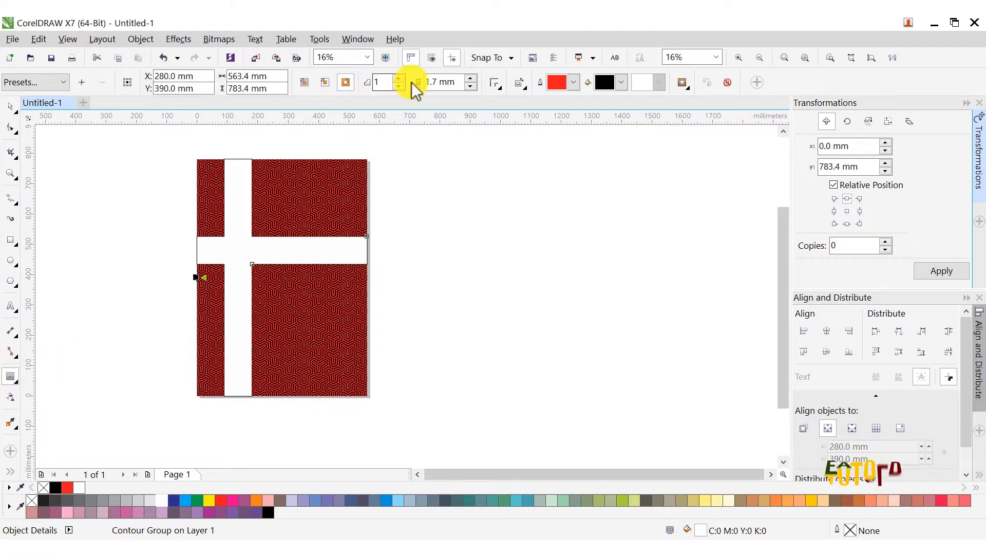
scroll(244, 185, "up", 2)
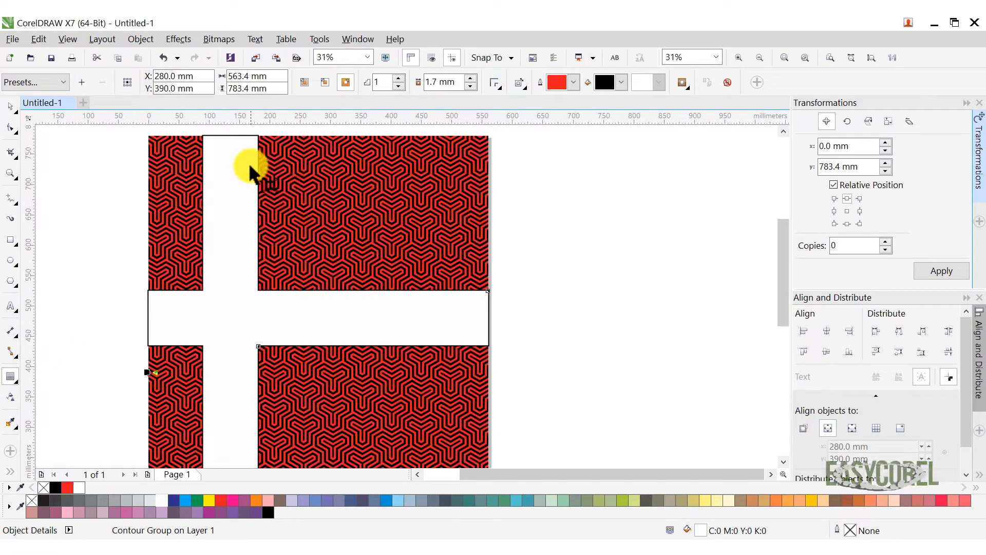
left_click(470, 78)
scroll(252, 277, "up", 2)
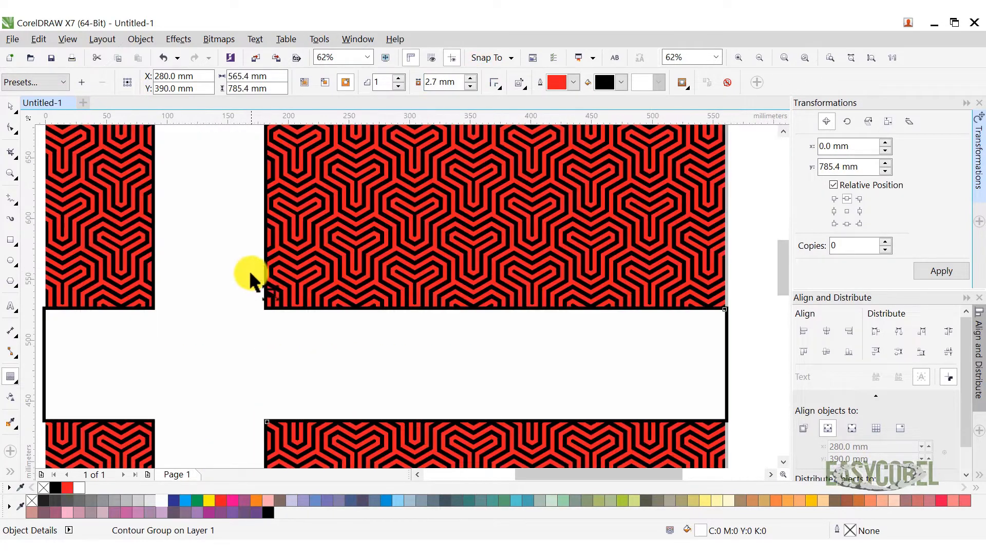
left_click(470, 77)
left_click(470, 77)
left_click(469, 77)
left_click(470, 77)
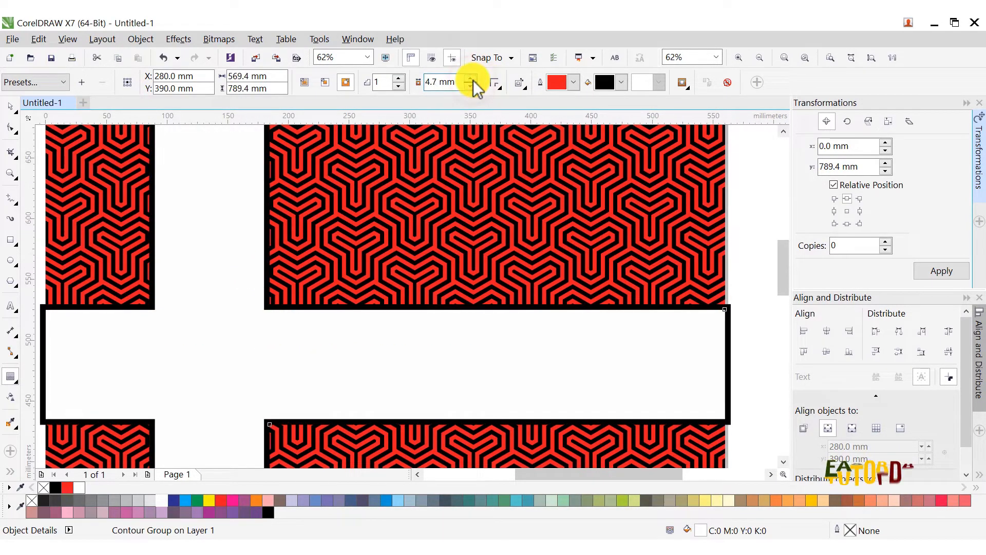
scroll(434, 157, "down", 2)
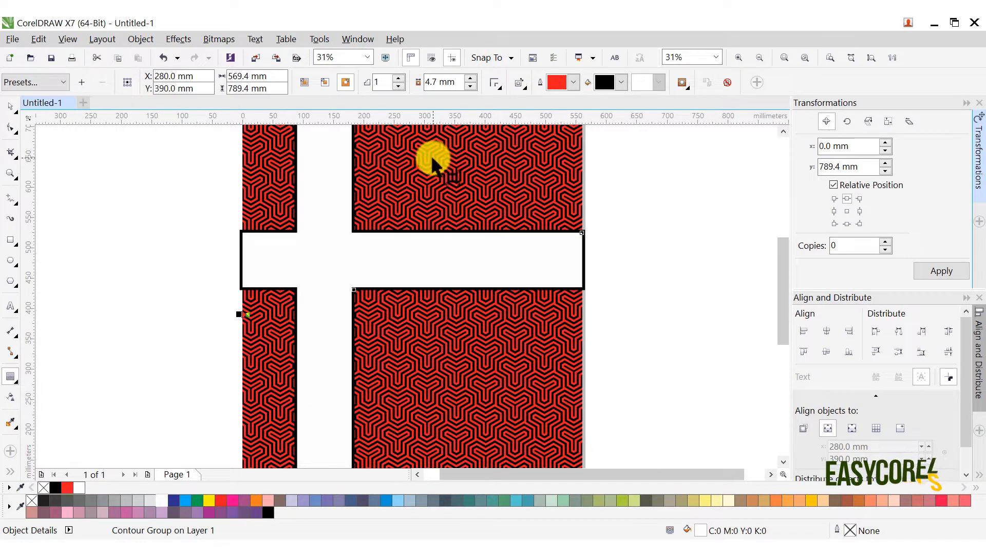
Break the contour group apart so the black border becomes a separate object from the white cross, and clear the selection.
left_click(136, 41)
left_click(214, 249)
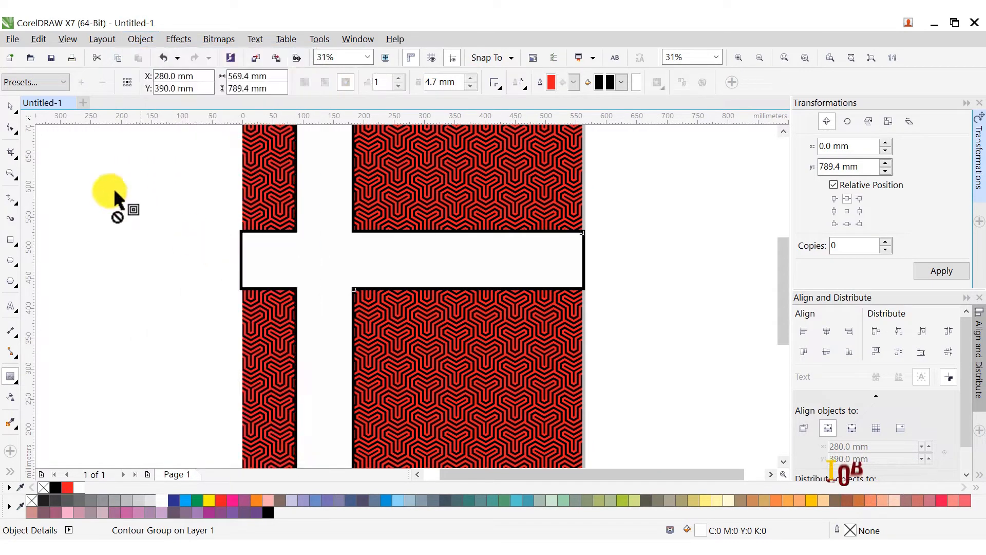
left_click(5, 105)
left_click(556, 244)
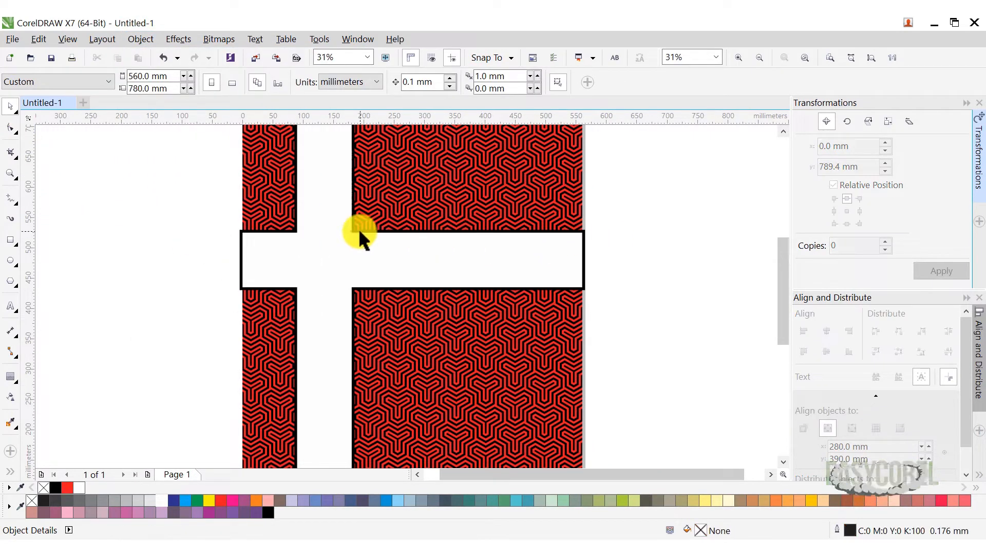
Select the white cross together with the red pattern background and intersect them.
scroll(359, 229, "up", 2)
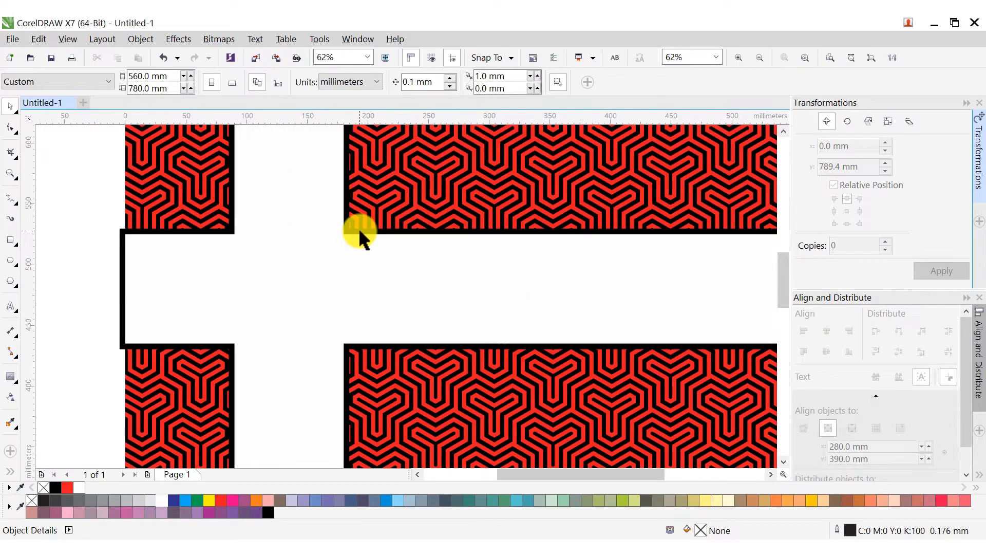
left_click(315, 231)
scroll(314, 232, "down", 2)
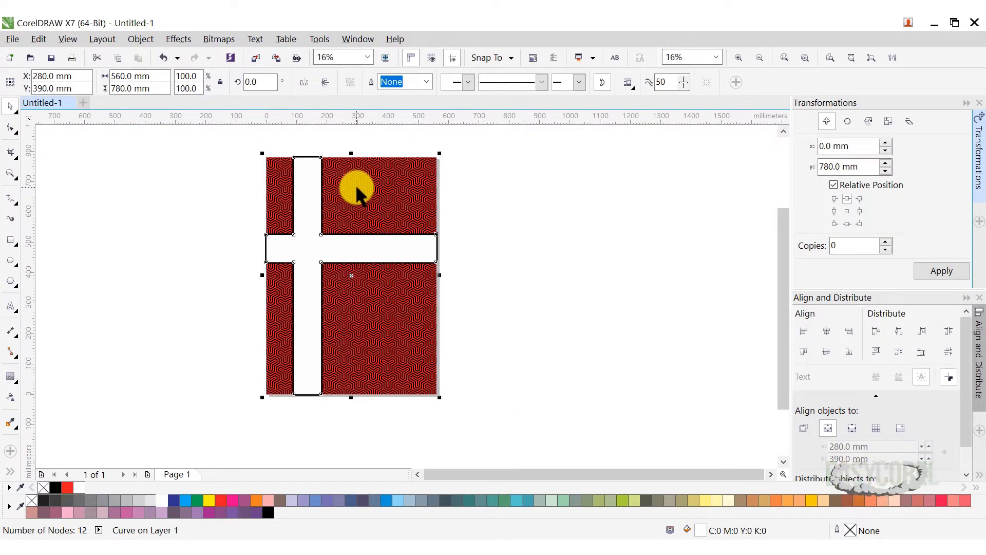
left_click(358, 190, "shift")
left_click(417, 84)
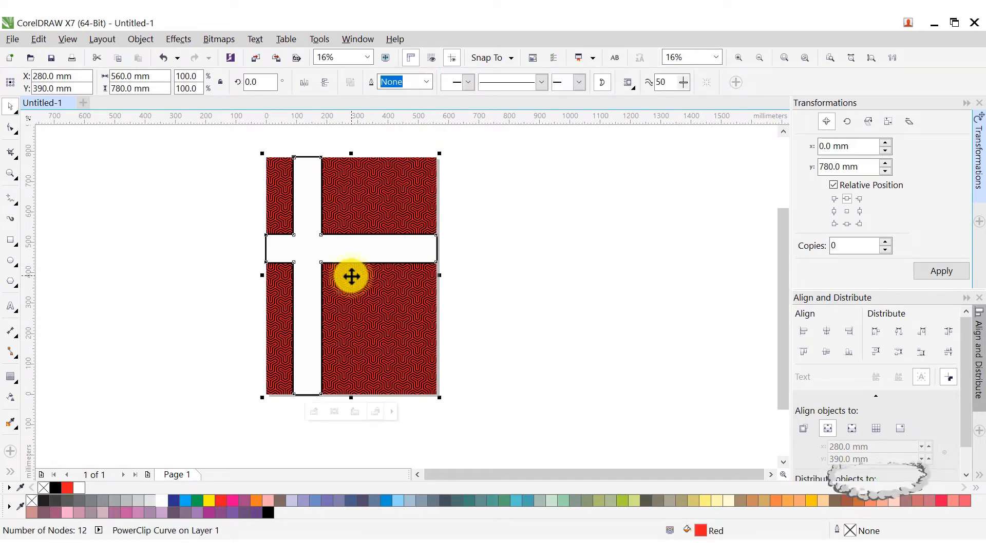
Bring the intersected pattern cross to the front of the page and fill it with white.
right_click(352, 276)
mouse_move(427, 384)
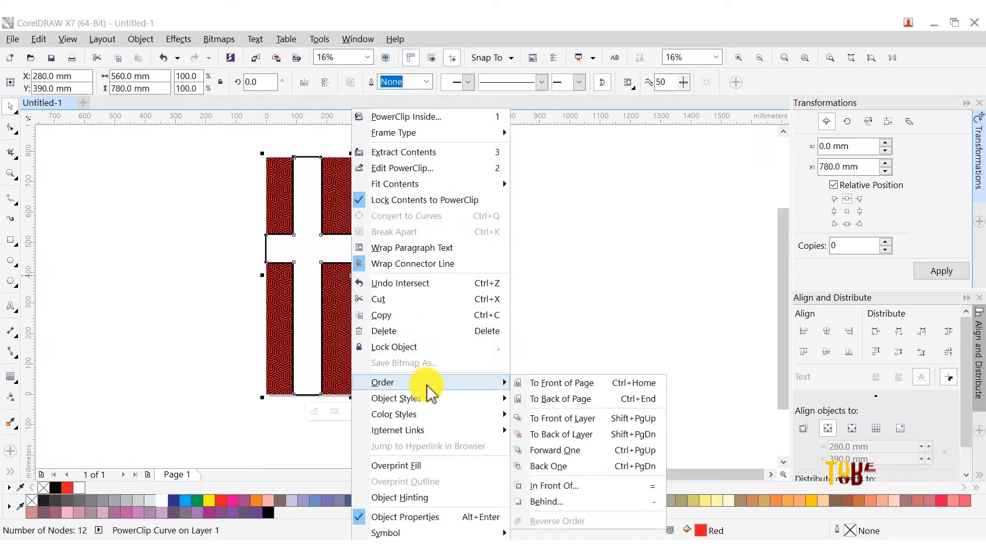
left_click(547, 384)
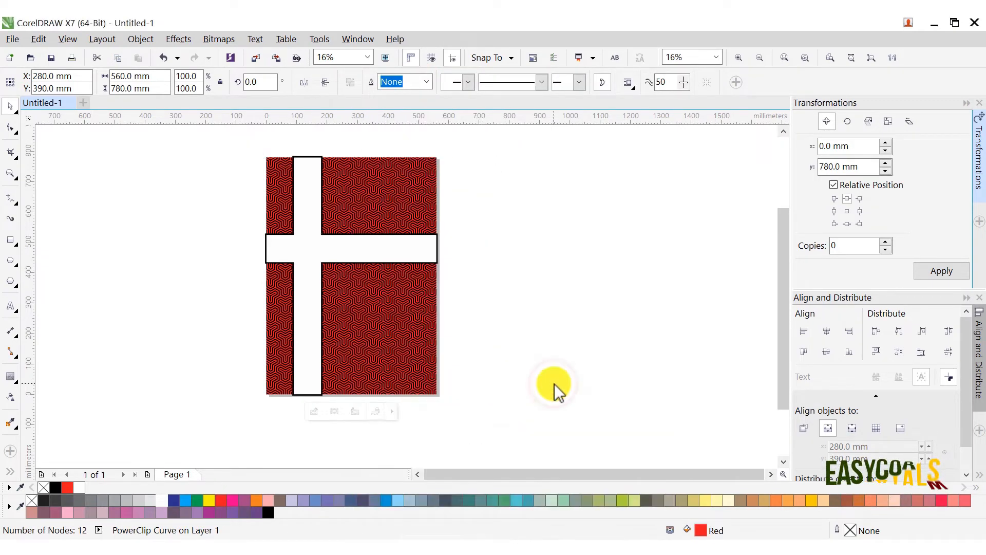
left_click(163, 499)
Fill the black contour border around the patterned cross with red.
left_click(322, 155)
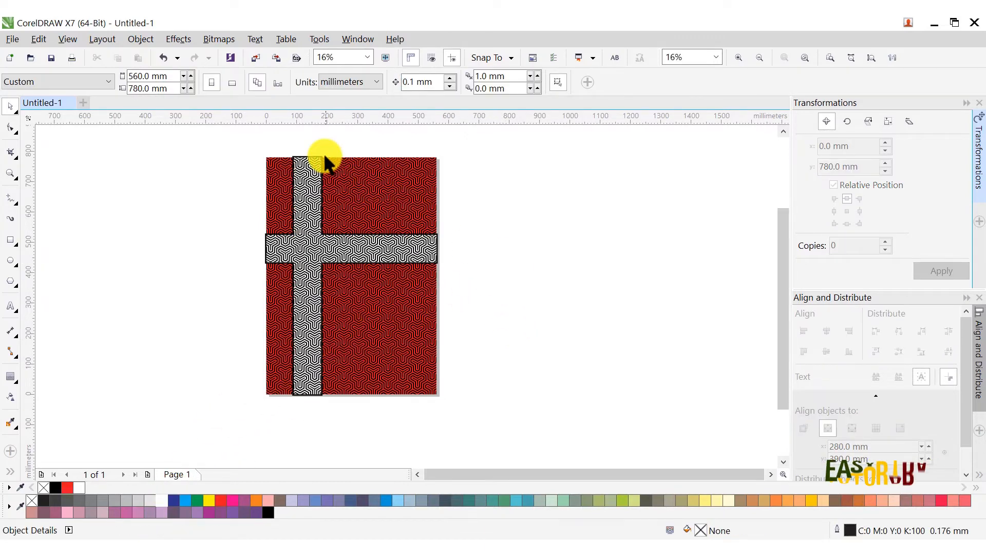
scroll(322, 152, "up", 5)
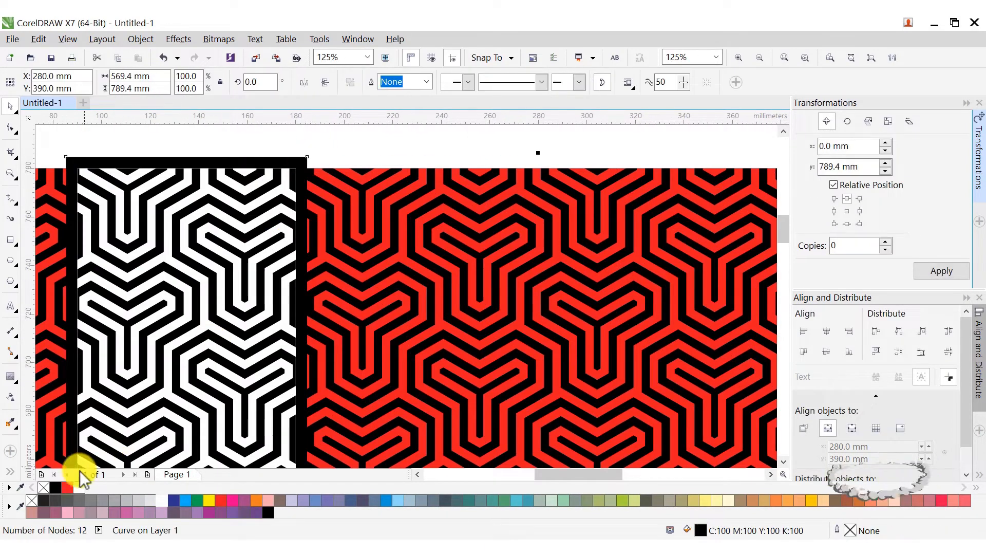
left_click(67, 486)
scroll(311, 178, "down", 5)
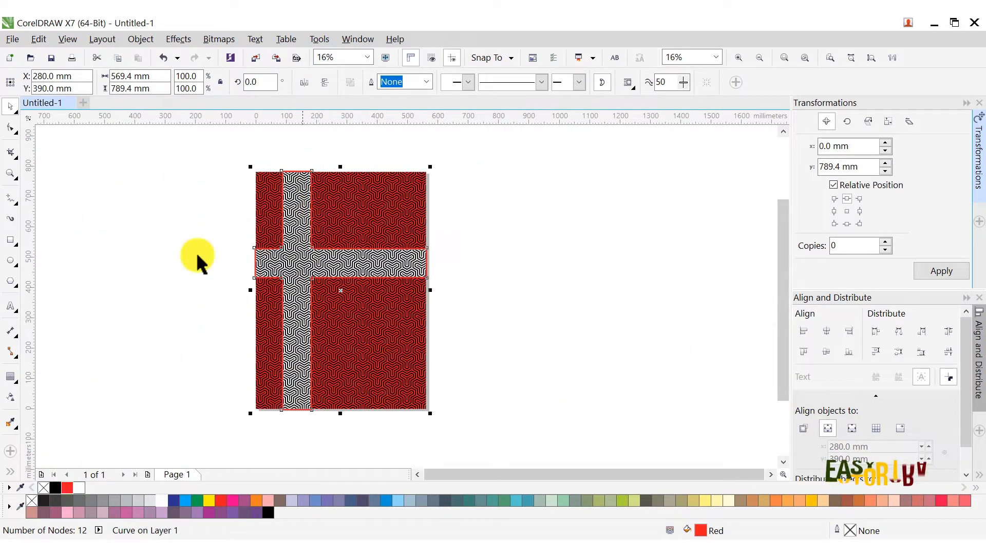
Add a drop shadow to the red cross border with zero offset, opacity 100 and feathering 8.
left_click(17, 387)
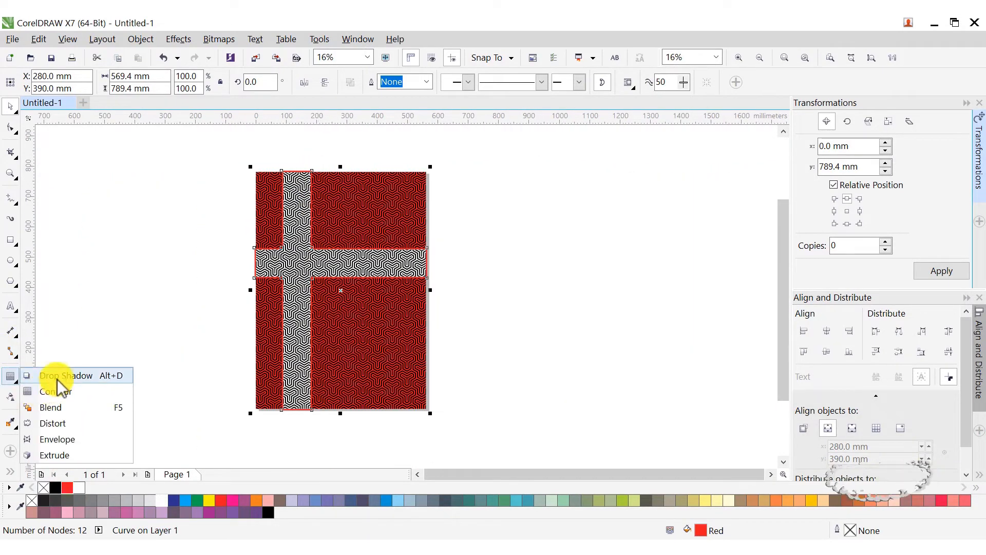
left_click(57, 377)
scroll(314, 273, "up", 2)
left_click_drag(279, 258, 380, 373)
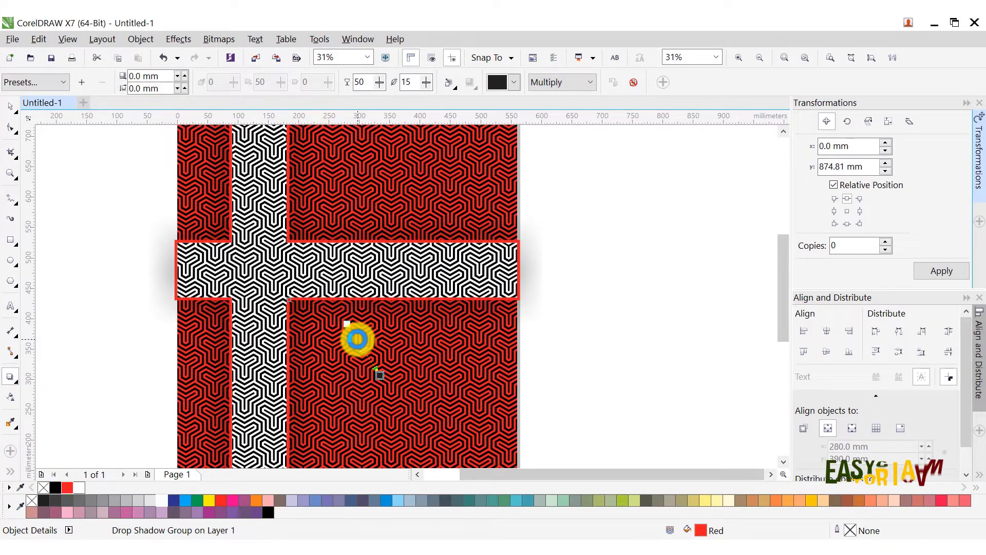
left_click_drag(382, 81, 447, 88)
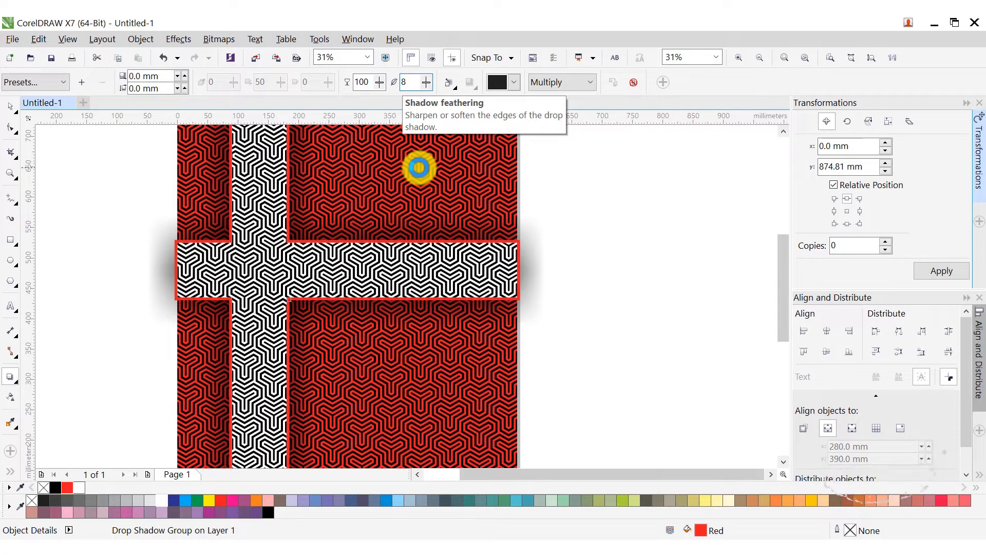
left_click_drag(347, 324, 380, 375)
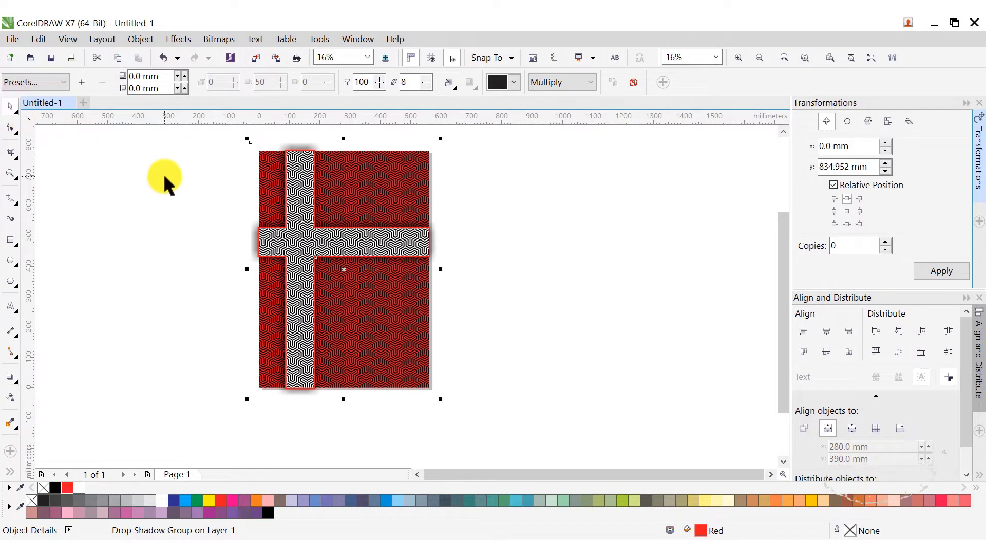
left_click(202, 145)
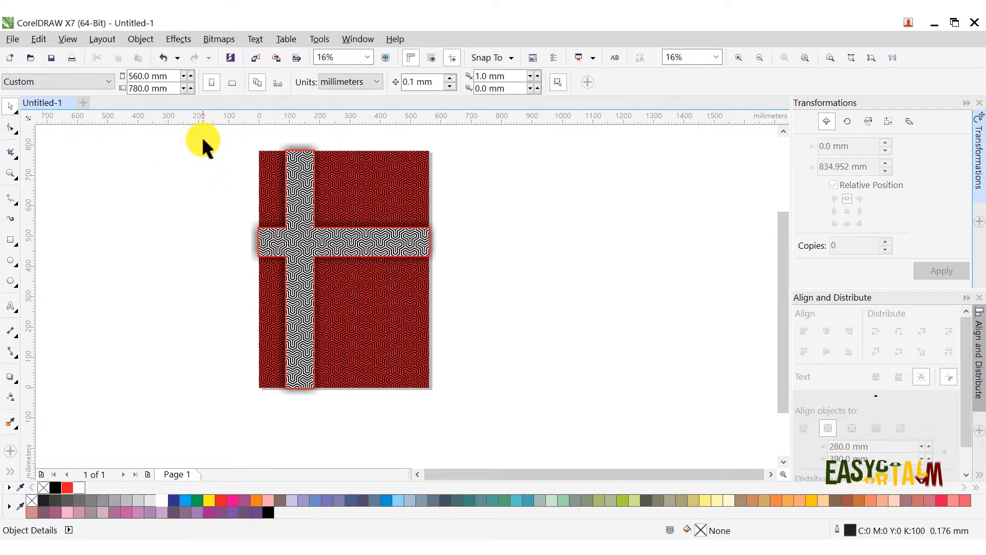
Select all objects of the patterned cross design and check their outlines in wireframe view, ending in Enhanced view.
left_click_drag(202, 128, 510, 418)
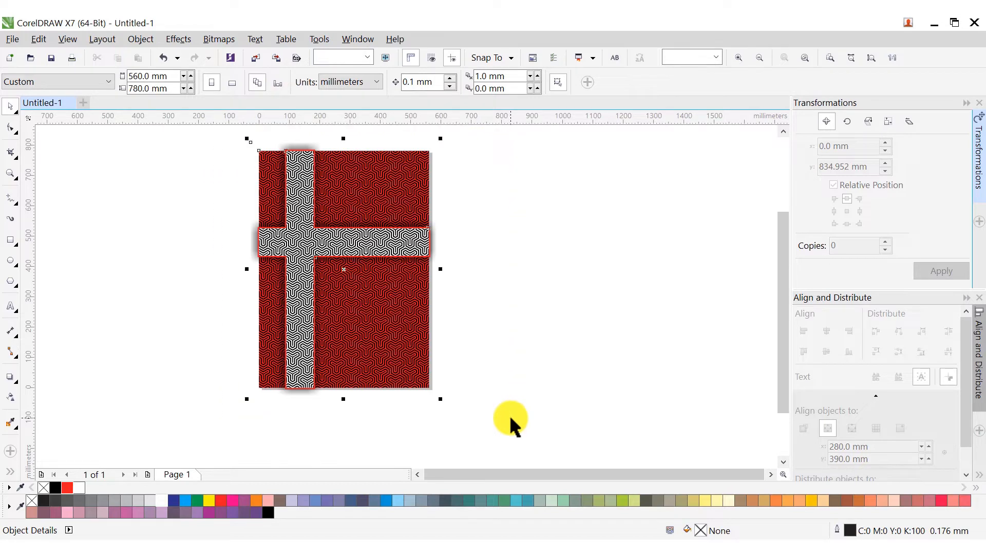
left_click(66, 39)
left_click(85, 58)
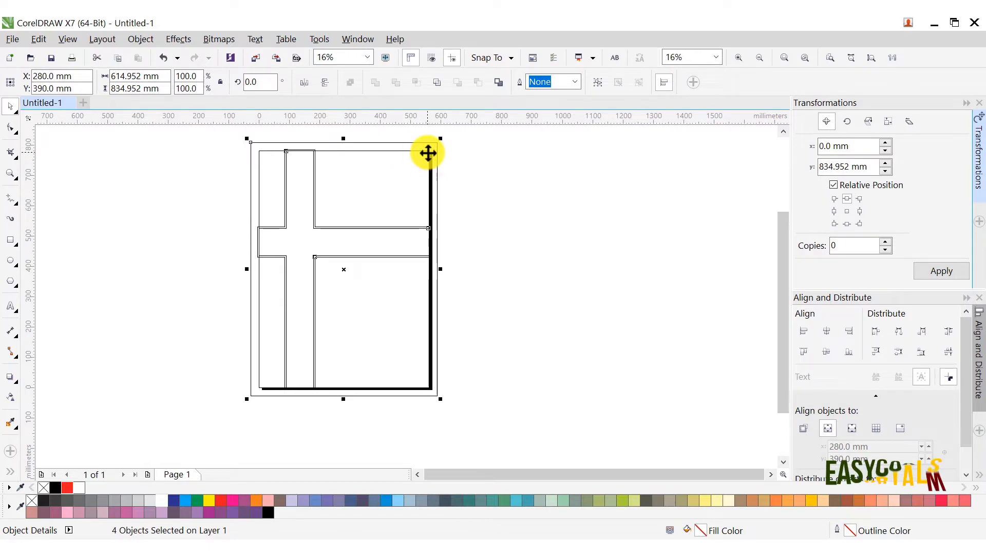
left_click(67, 39)
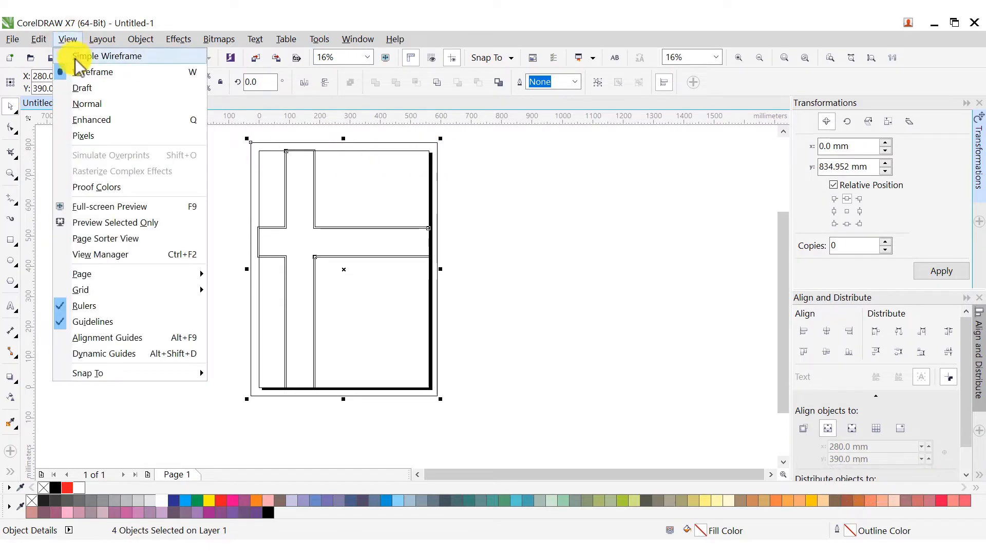
left_click(91, 120)
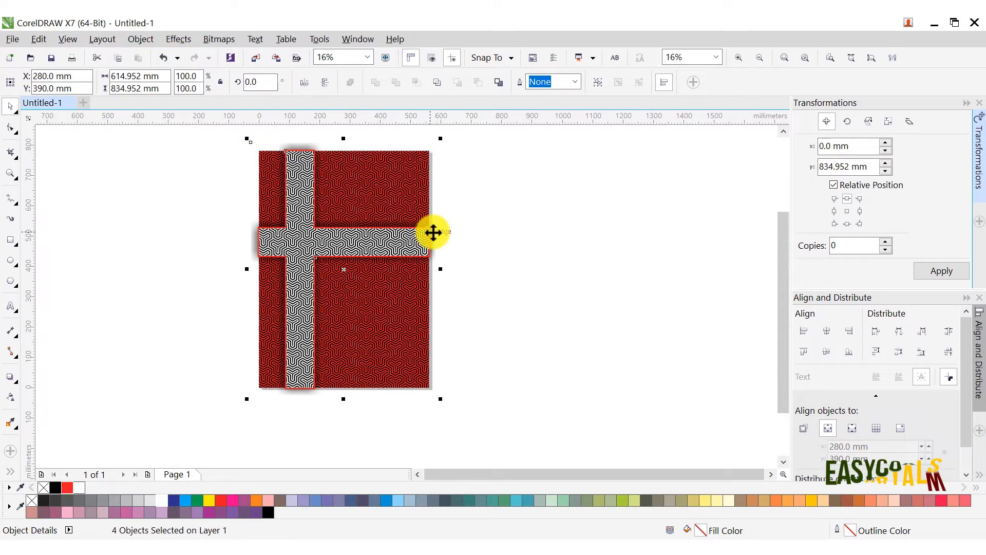
Send the four selected pattern, cross and border objects to the back of the page and group them.
right_click(407, 145)
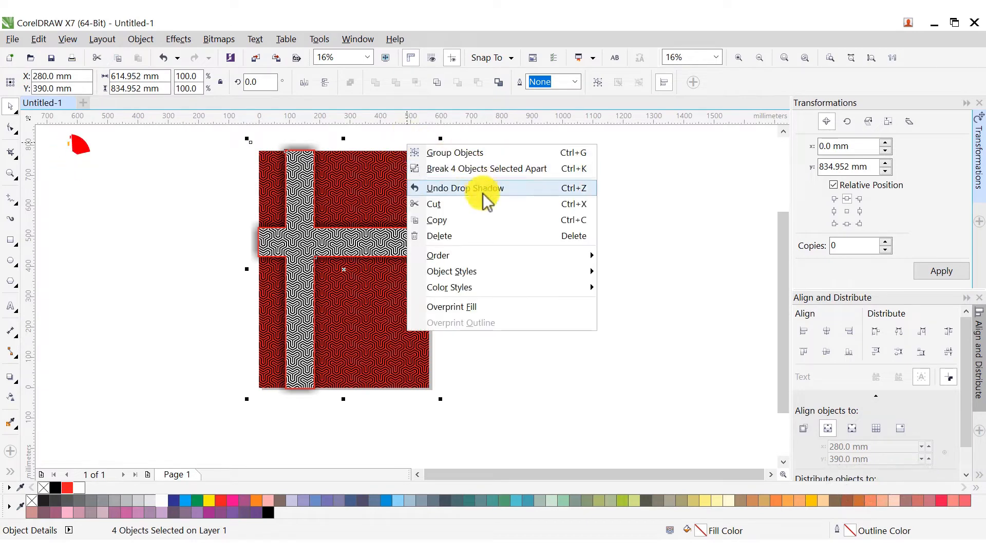
key("ctrl+End")
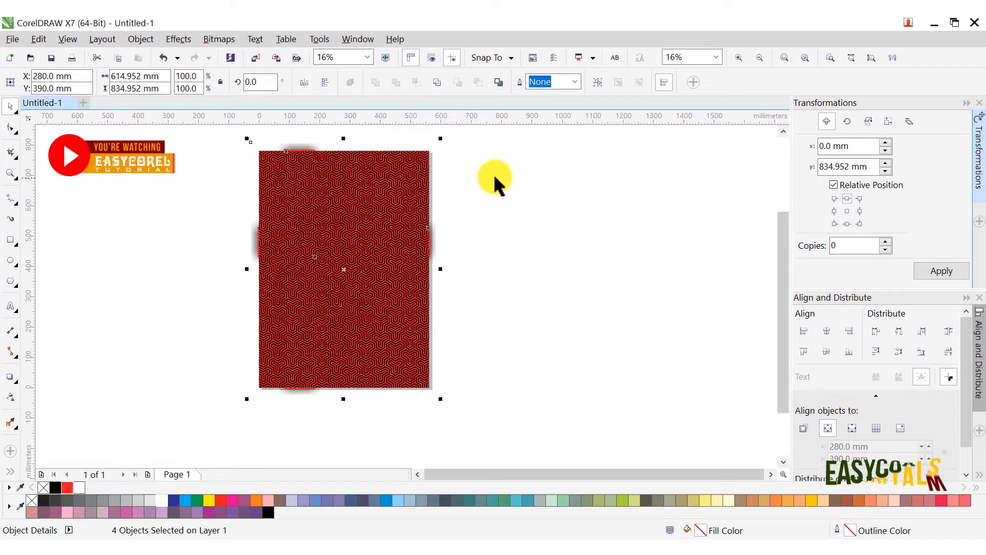
right_click(406, 145)
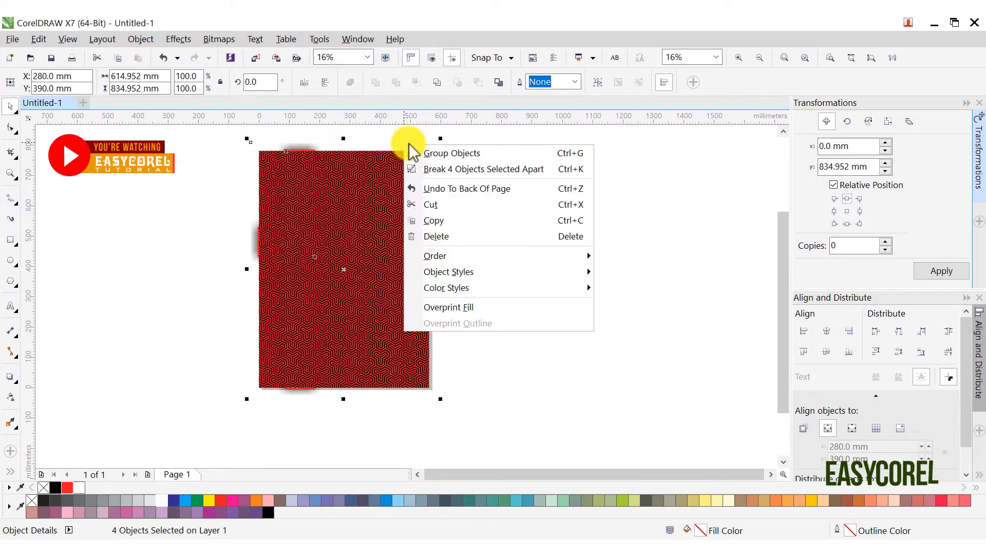
left_click(439, 154)
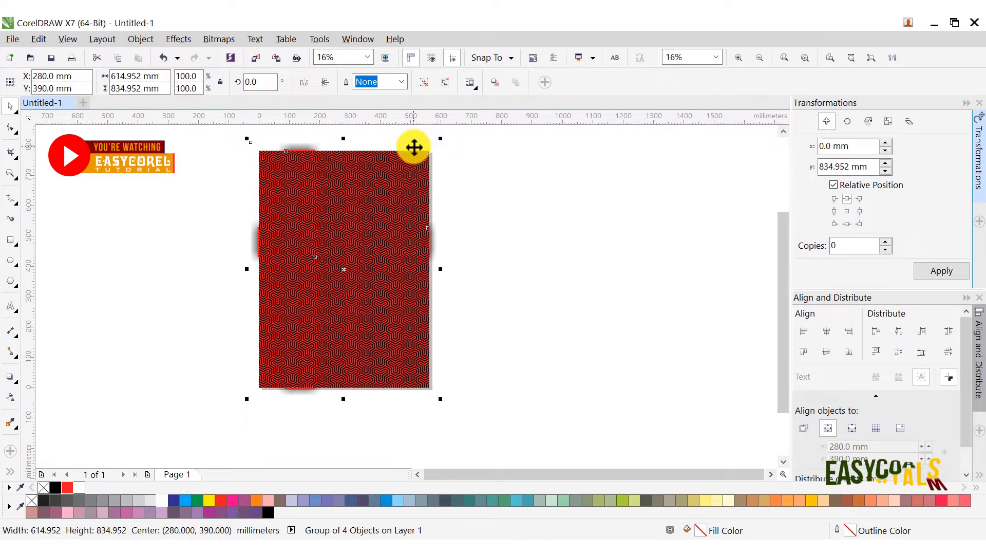
PowerClip the grouped cross and pattern design inside the red page-sized rectangle.
right_click(412, 147)
left_click(440, 155)
left_click(393, 169)
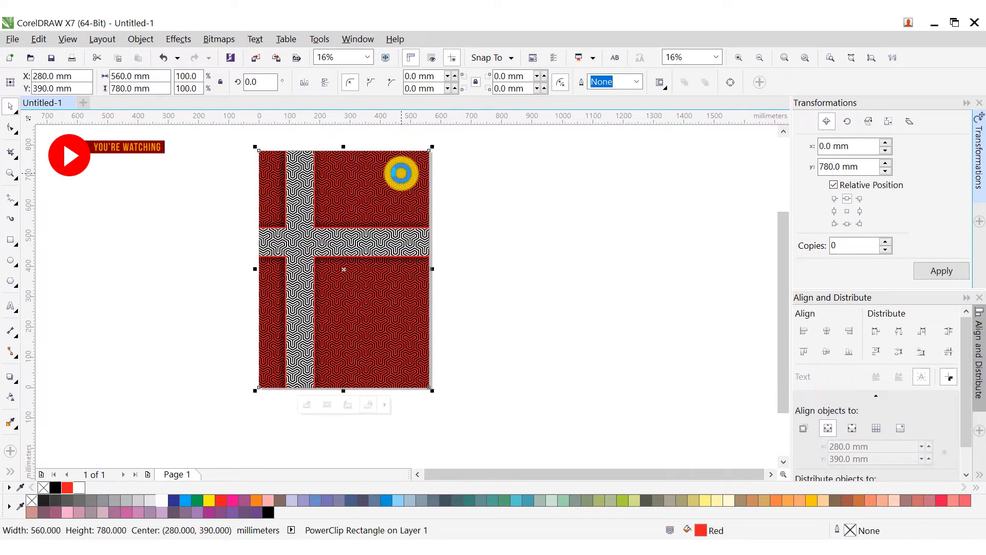
left_click(495, 205)
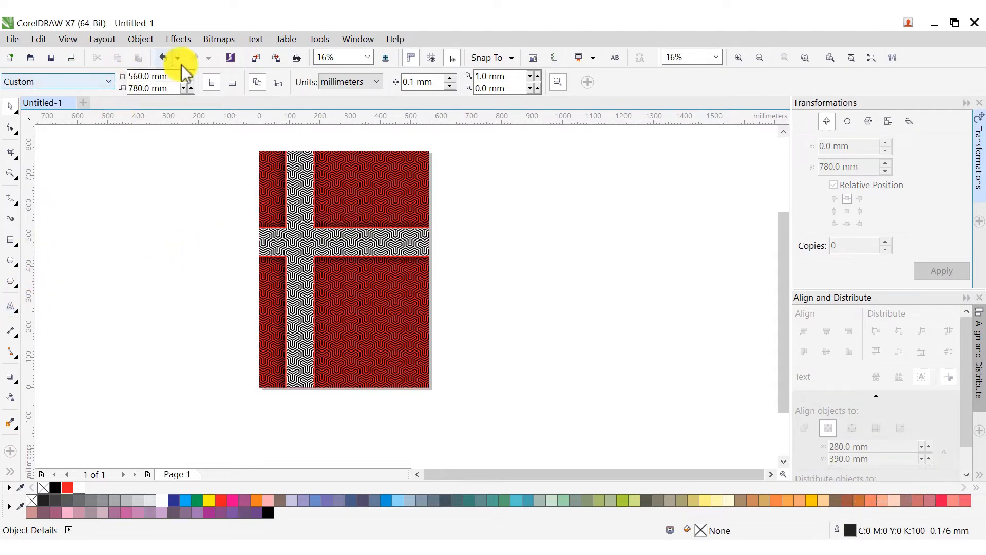
Import Jersey Pattern Easy Corel.cdr and place it beside the red design.
key("ctrl+i")
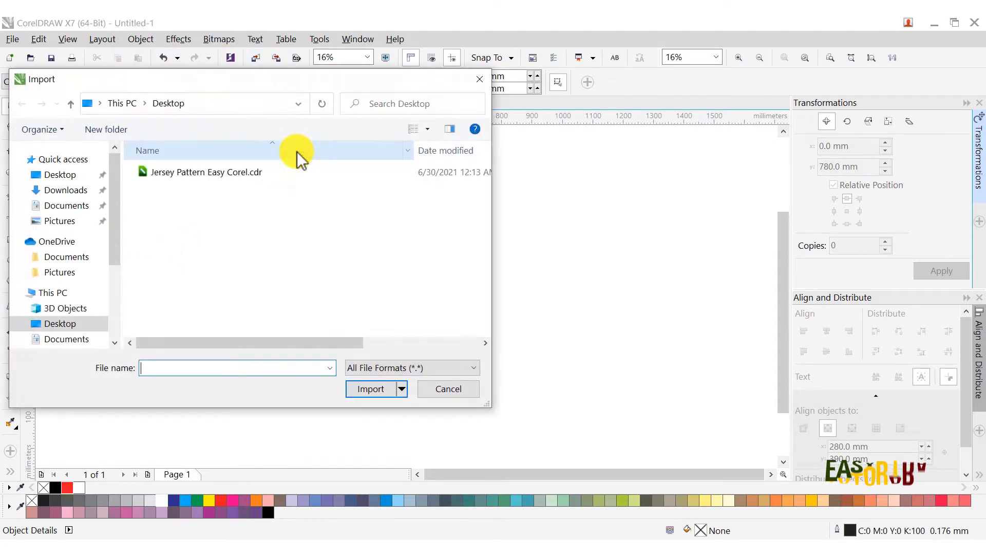
left_click(236, 171)
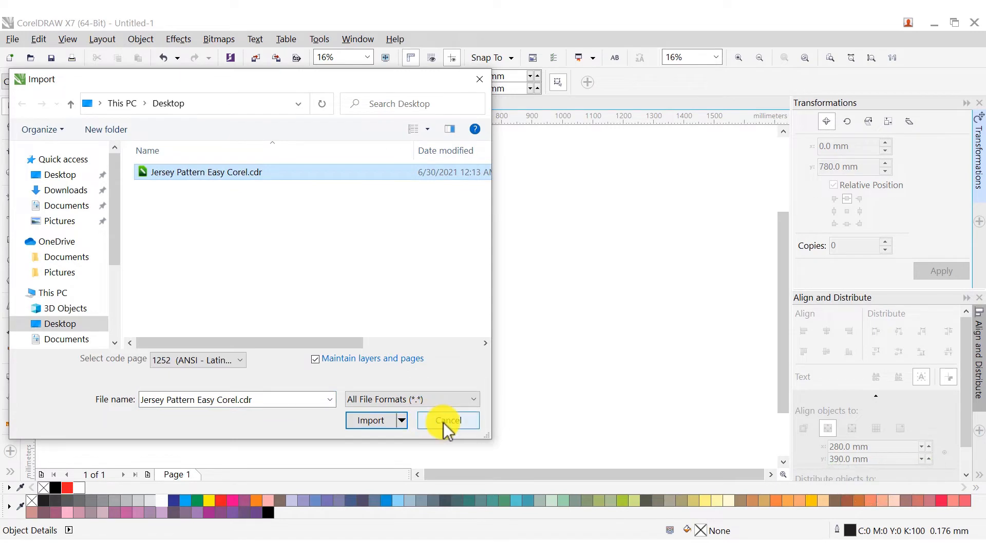
left_click(388, 420)
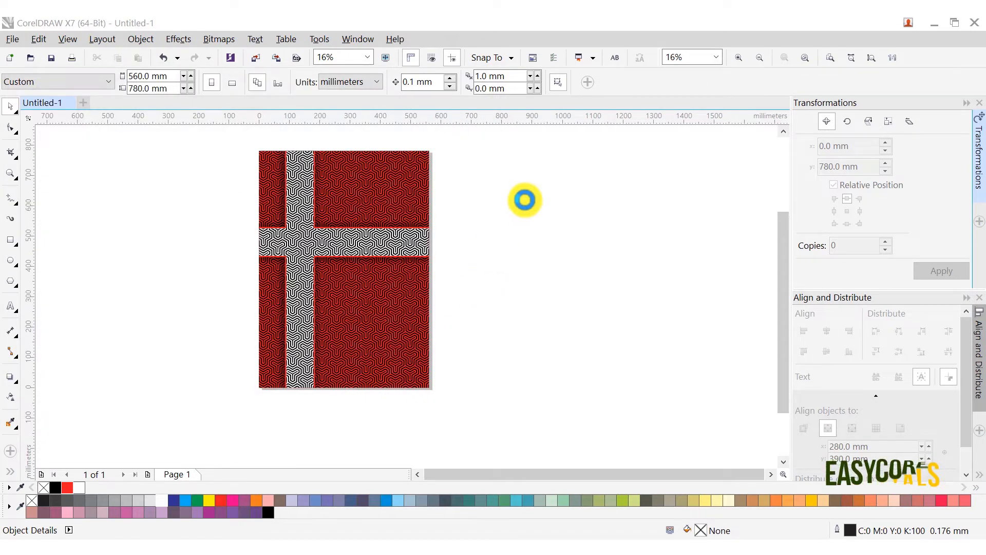
left_click(525, 199)
Ungroup the imported jersey patterns and move the four size L pieces to the empty area on the other side of the red design.
scroll(457, 219, "down", 5)
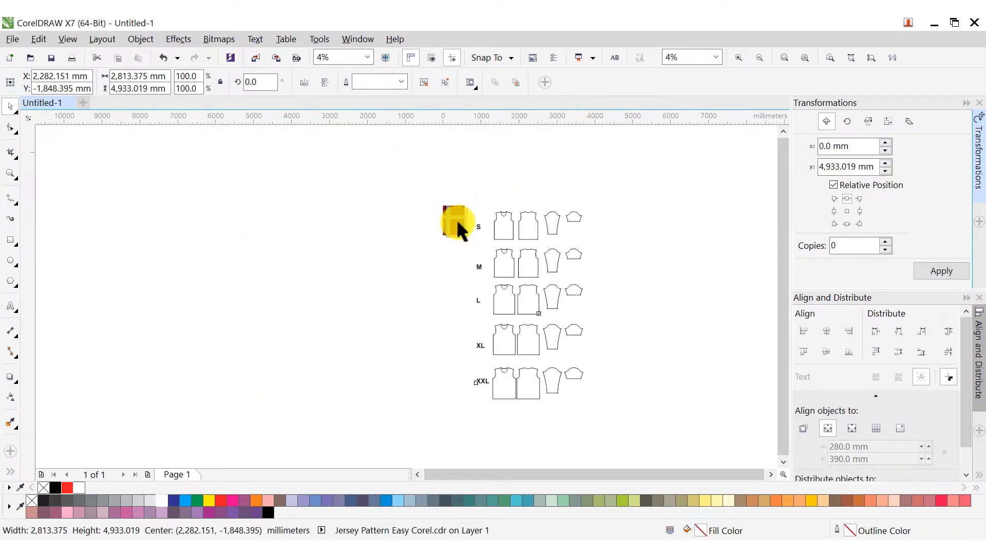
scroll(527, 275, "up", 2)
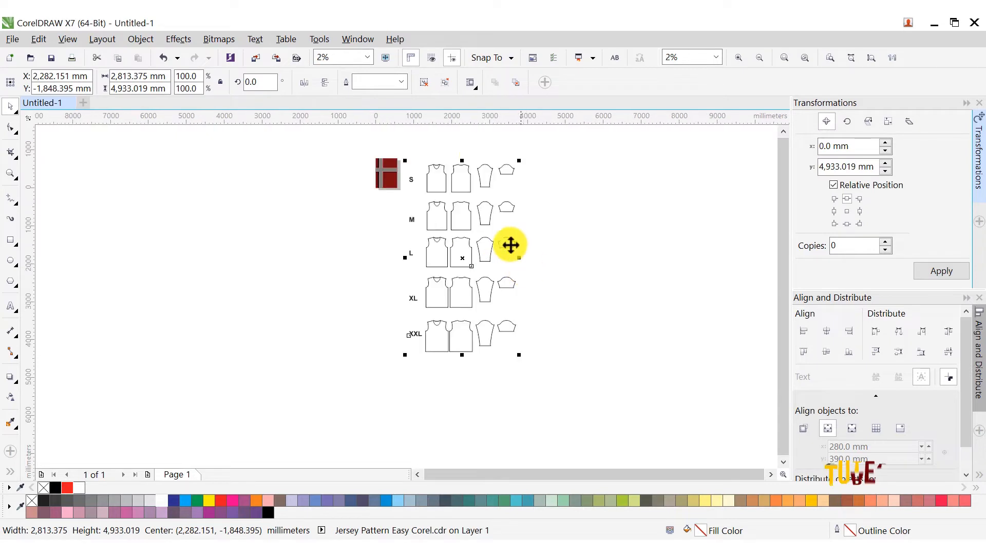
left_click(426, 81)
left_click(532, 163)
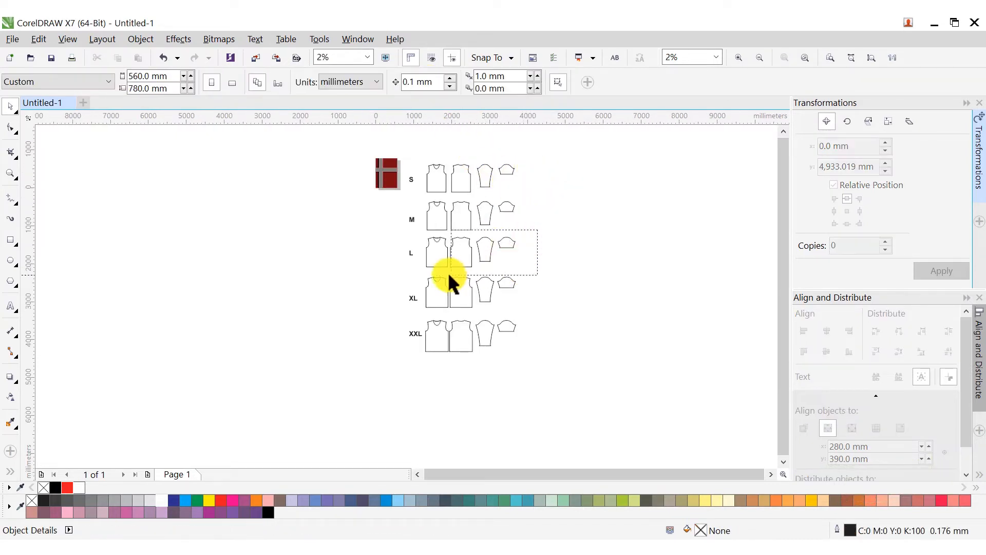
left_click_drag(422, 272, 295, 208)
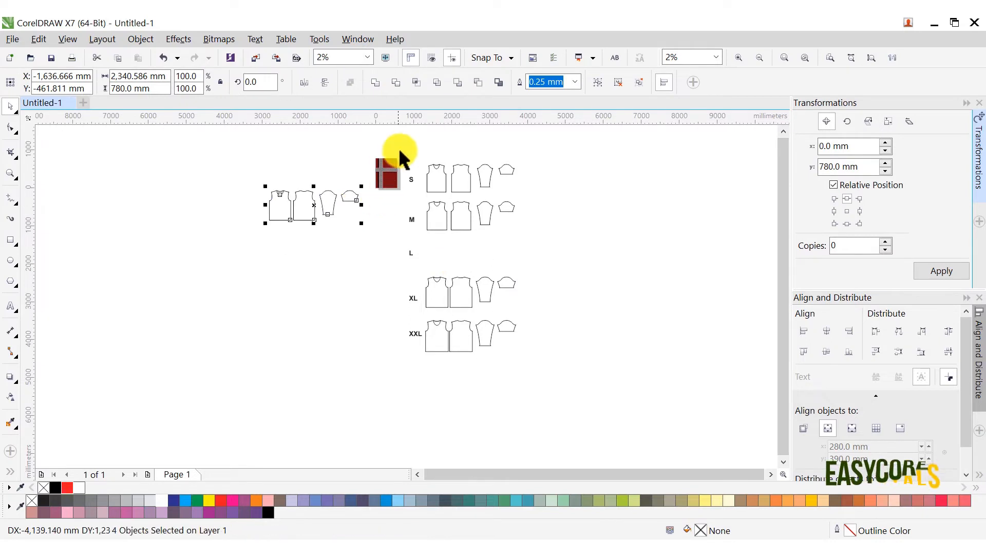
Delete all size labels and the S, M, XL and XXL pattern pieces.
left_click_drag(566, 421, 565, 424)
right_click(464, 217)
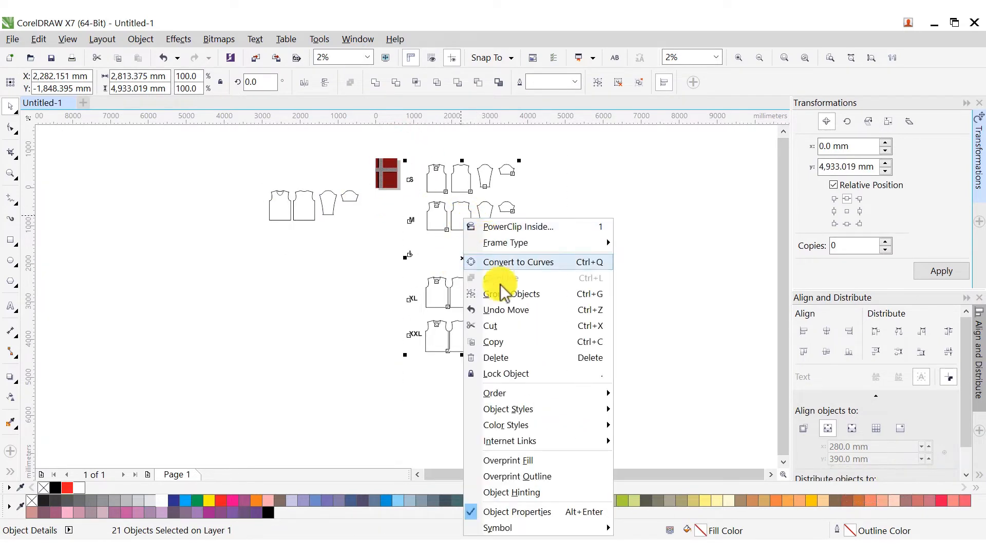
left_click(503, 358)
Delete the long sleeve outline from the size L pieces.
scroll(336, 169, "up", 4)
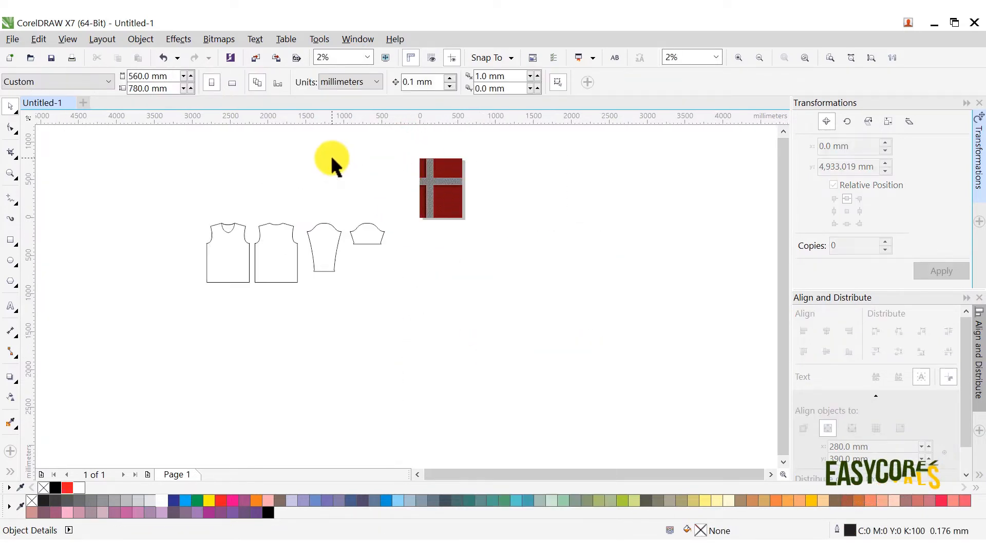
left_click(333, 321)
right_click(333, 320)
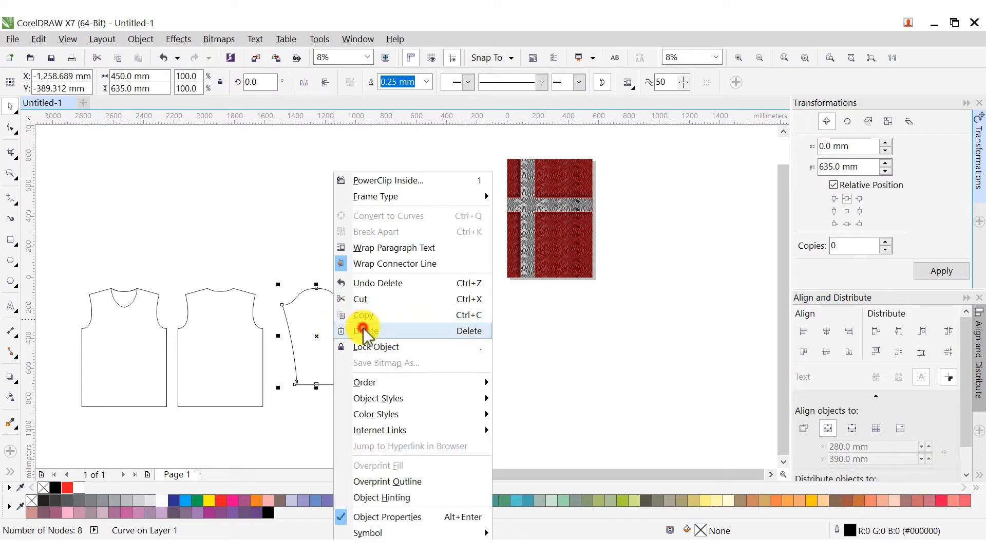
left_click(362, 328)
Align the jersey front outline to the center of the red design horizontally and vertically, and ungroup it.
left_click_drag(151, 322, 452, 201)
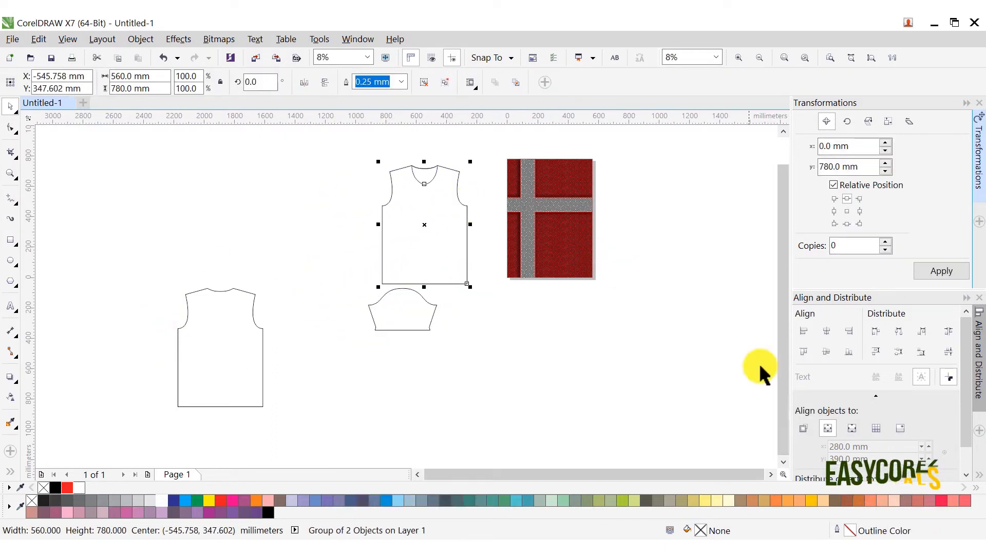
left_click(827, 331)
left_click(828, 352)
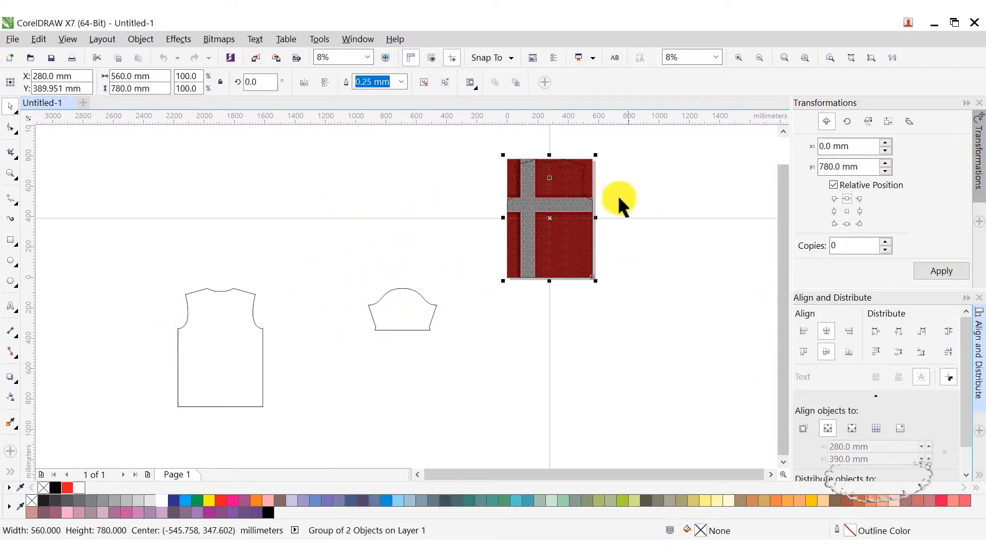
left_click(430, 82)
left_click(429, 174)
PowerClip the red cross design inside the jersey body outline.
scroll(575, 173, "up", 1)
left_click(608, 140)
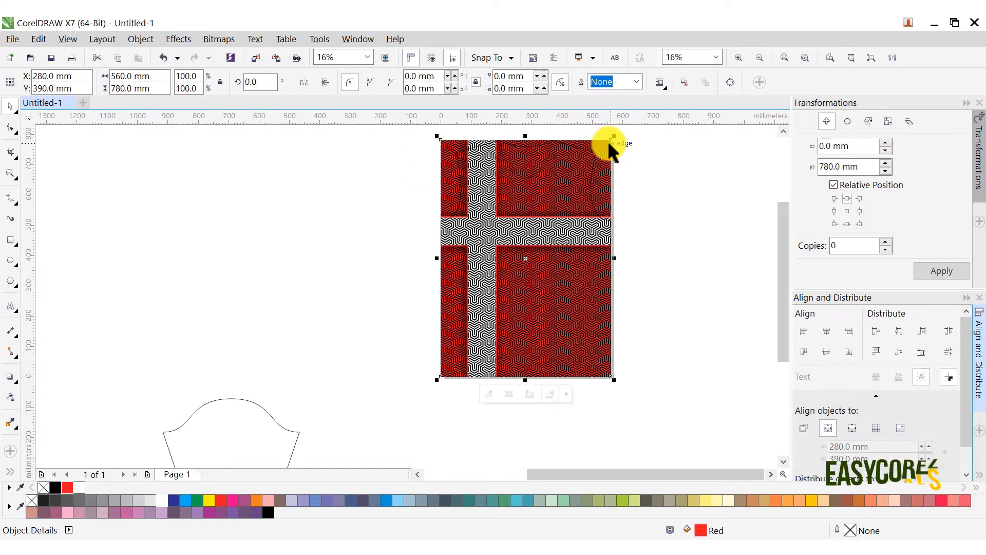
right_click(608, 140)
left_click(642, 115)
left_click(547, 178)
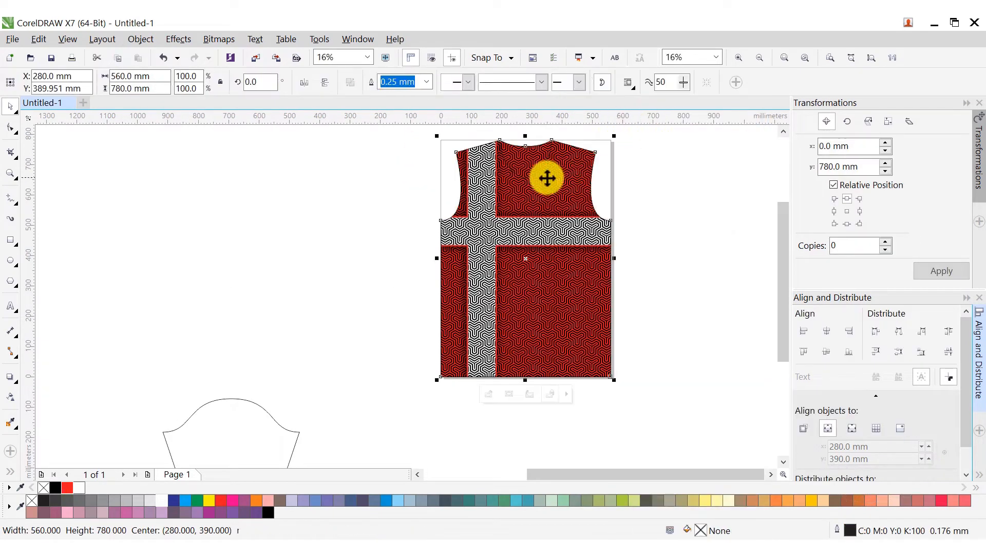
Fill the neckline shape of the jersey front with white.
left_click(524, 164)
left_click(164, 498)
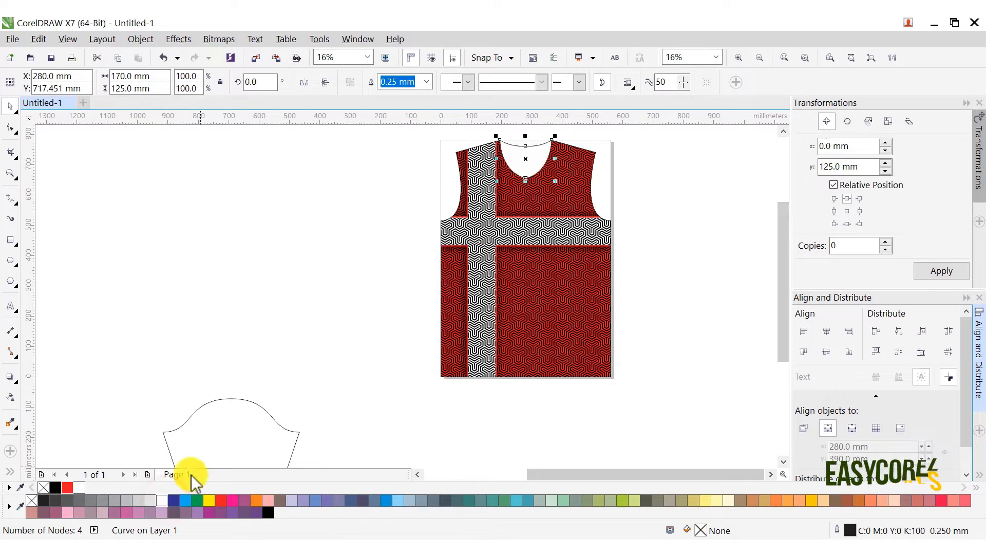
left_click(310, 320)
Move the short sleeve outline to the right of the jersey front and delete the empty jersey back outline.
scroll(310, 319, "down", 1)
left_click_drag(301, 381, 542, 250)
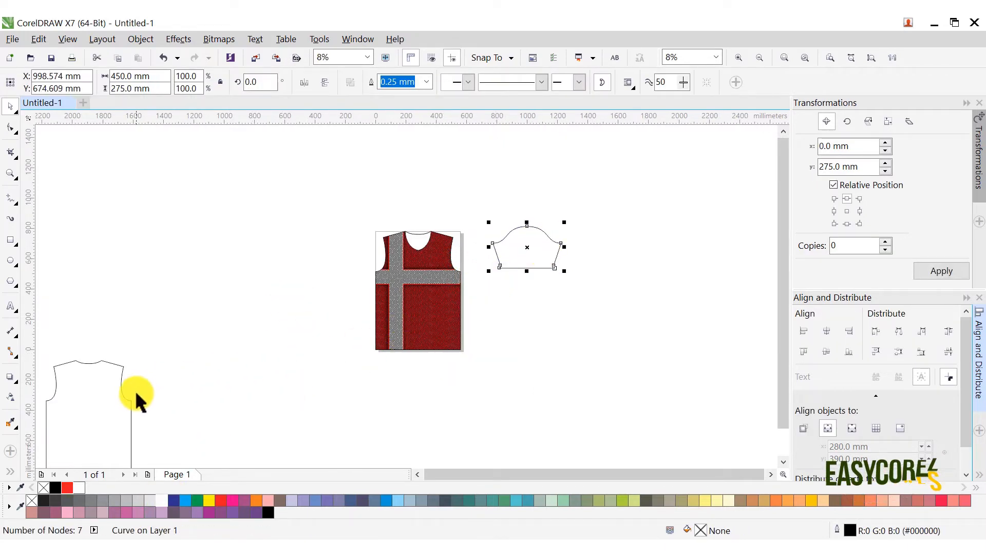
left_click_drag(103, 407, 250, 318)
right_click(251, 319)
left_click(270, 337)
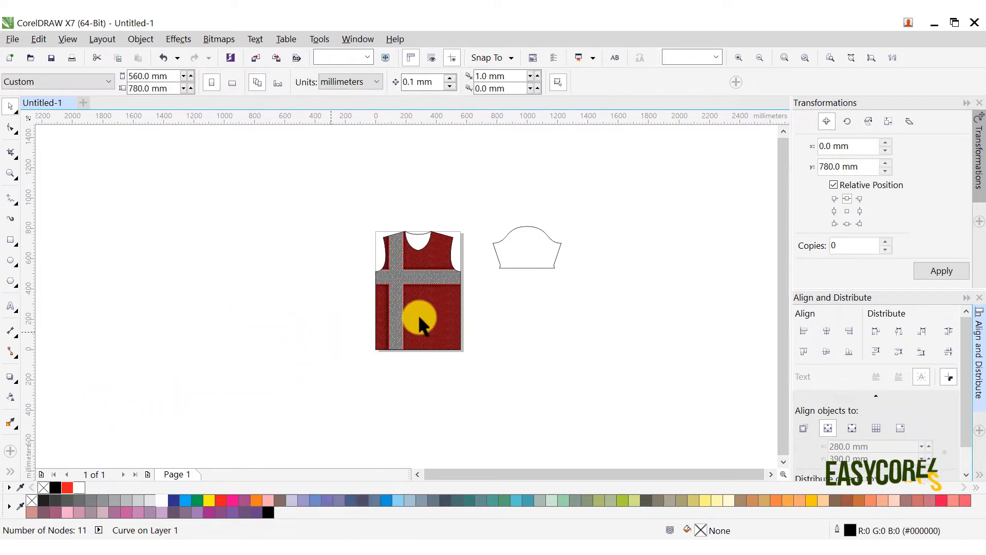
Move the short sleeve farther right of the jersey front and fill it with red.
left_click_drag(540, 249, 621, 249)
left_click(68, 488)
Duplicate the clipped jersey body, without the white neckline, about 608 mm to the right for the back piece.
scroll(418, 302, "up", 1)
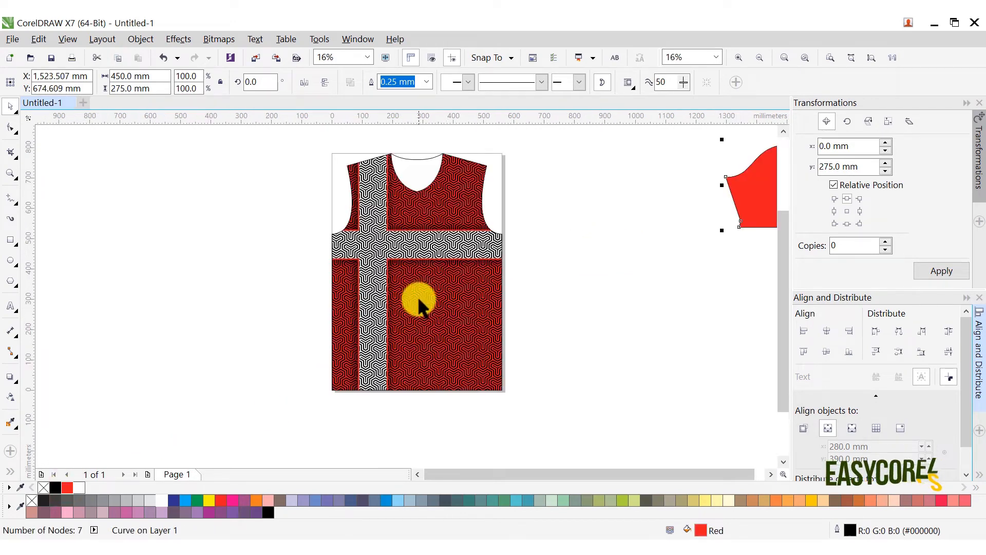
left_click(422, 286)
left_click_drag(423, 279, 571, 280)
right_click(572, 280)
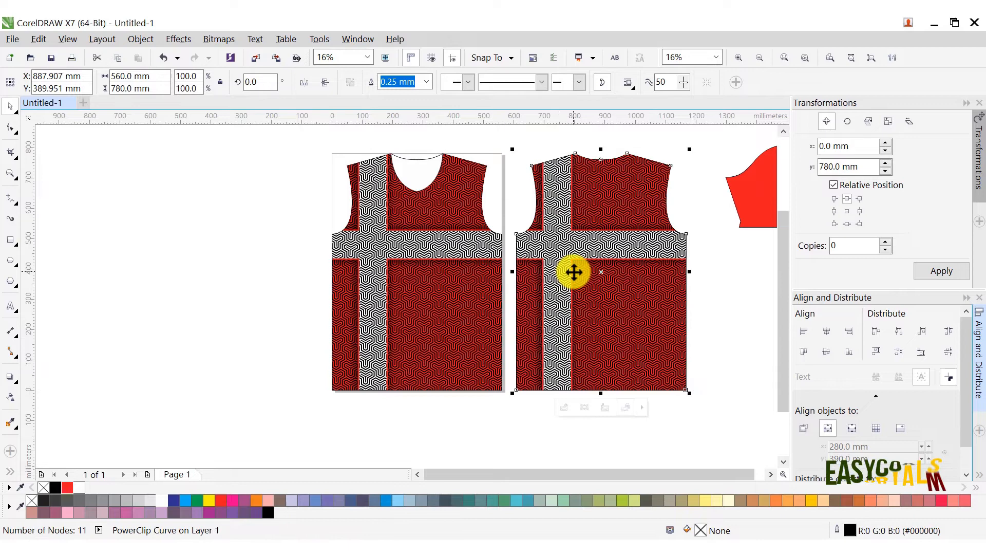
Open the PowerClip contents of the duplicated jersey back for editing.
right_click(585, 238)
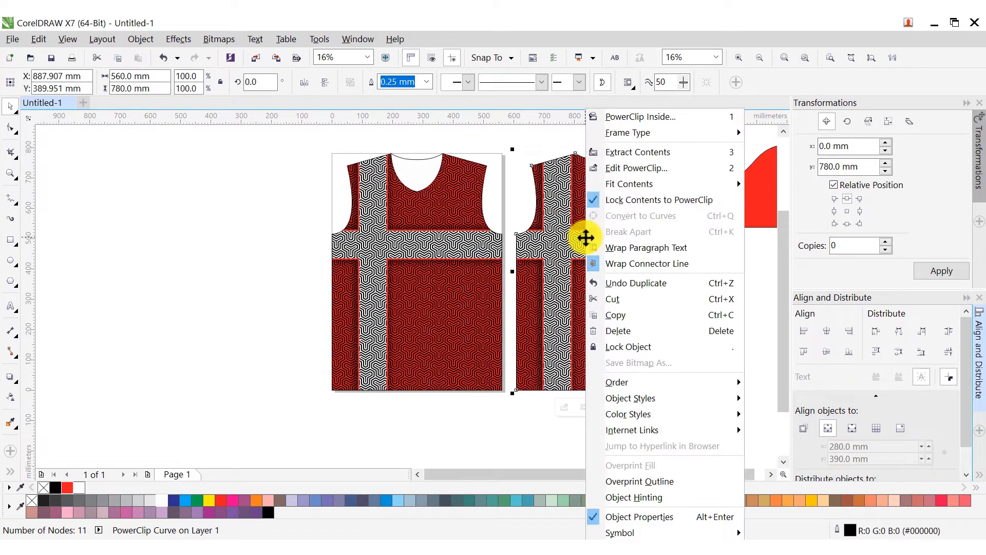
left_click(624, 170)
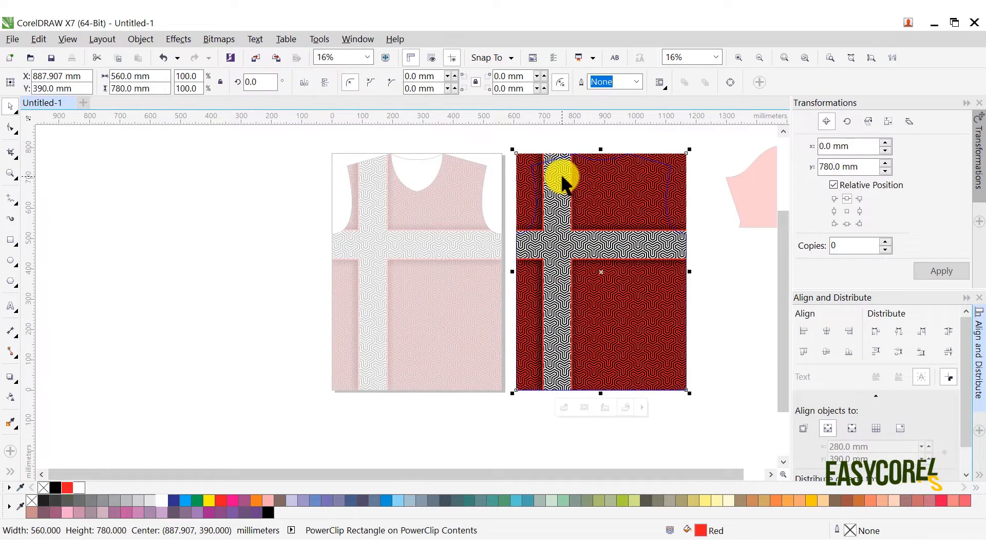
right_click(561, 176)
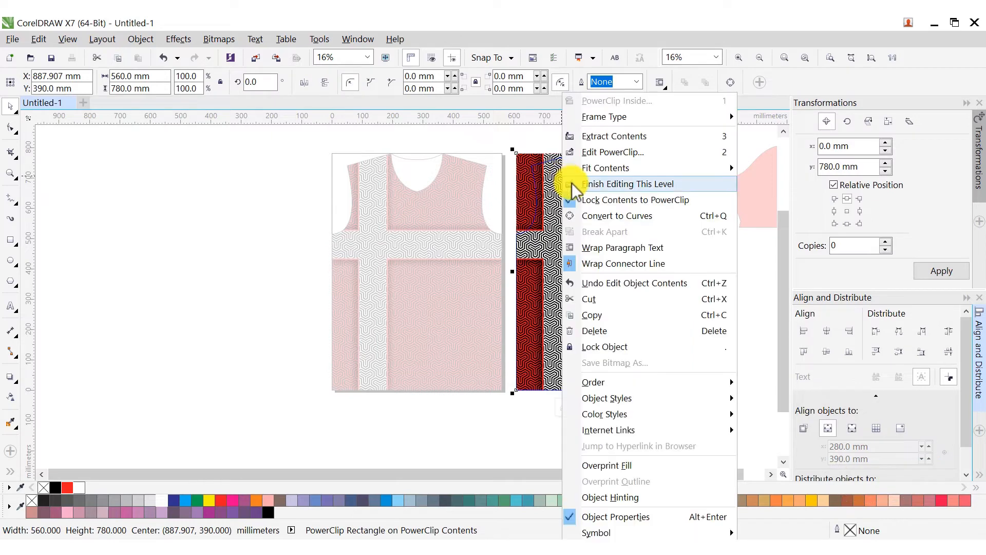
left_click(591, 331)
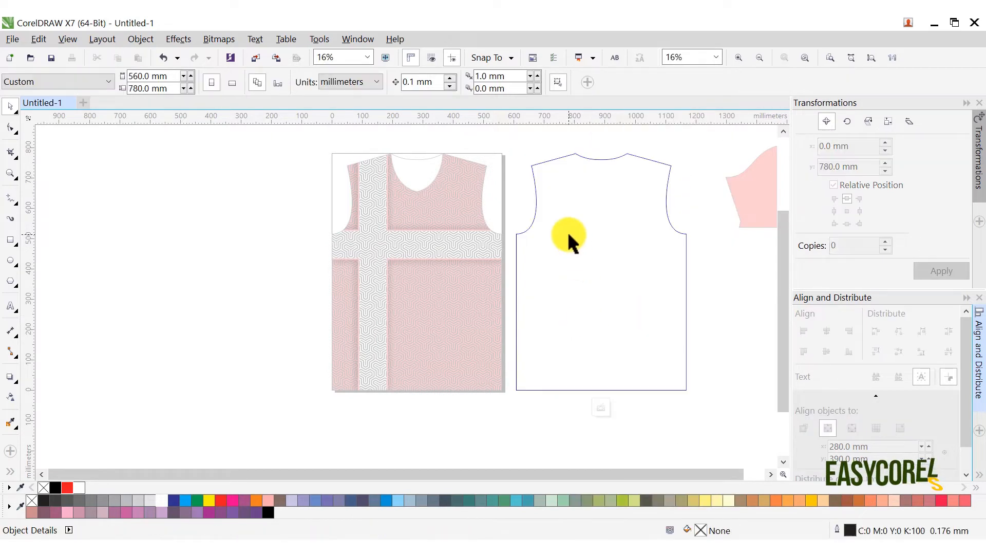
key("ctrl+z")
Open the nested PowerClip rectangle inside the jersey back for editing and select its grouped cross and pattern objects.
right_click(565, 214)
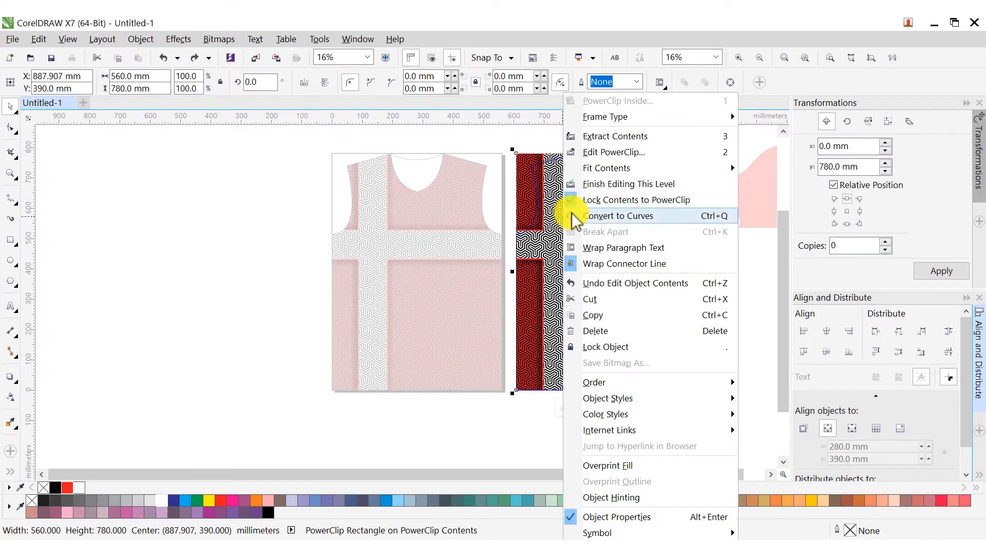
left_click(590, 157)
left_click(561, 177)
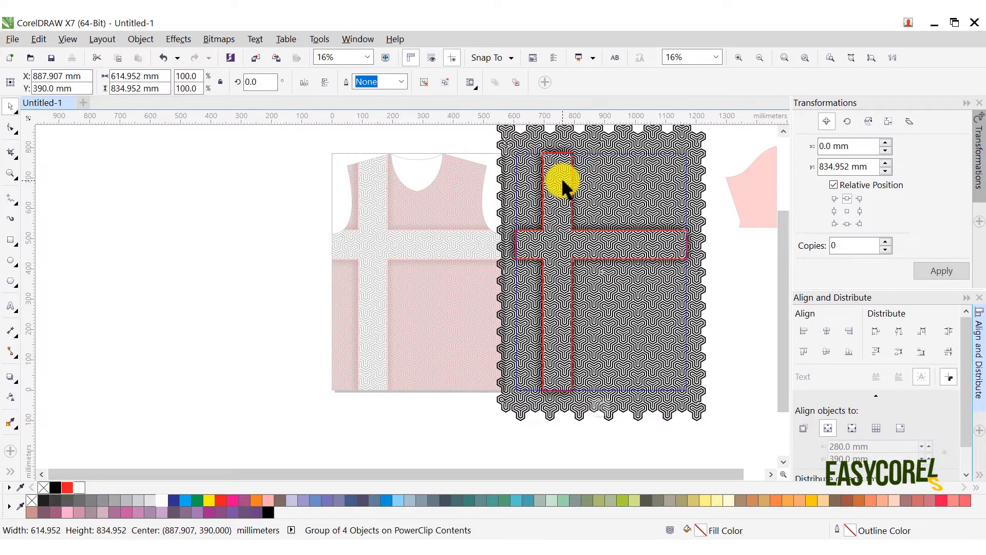
Delete the grouped cross from the nested PowerClip of the jersey back and finish editing both PowerClip levels.
left_click_drag(562, 177, 347, 195)
right_click(348, 174)
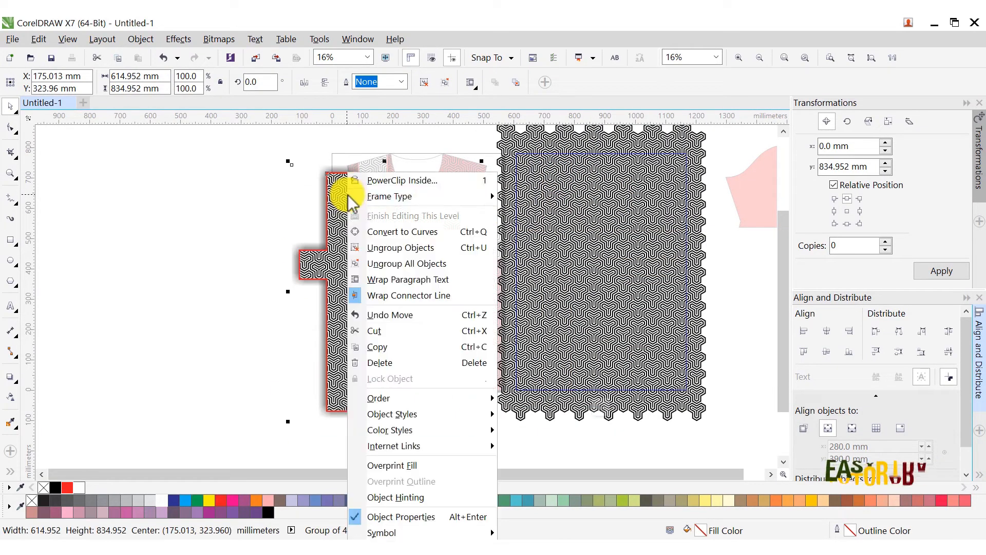
left_click(403, 362)
left_click(602, 408)
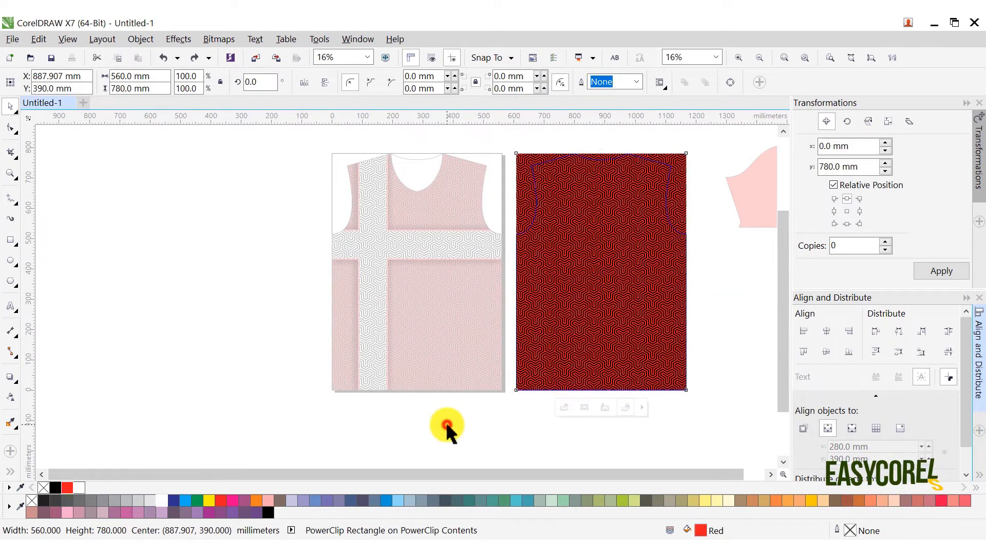
left_click(446, 423)
left_click(600, 411)
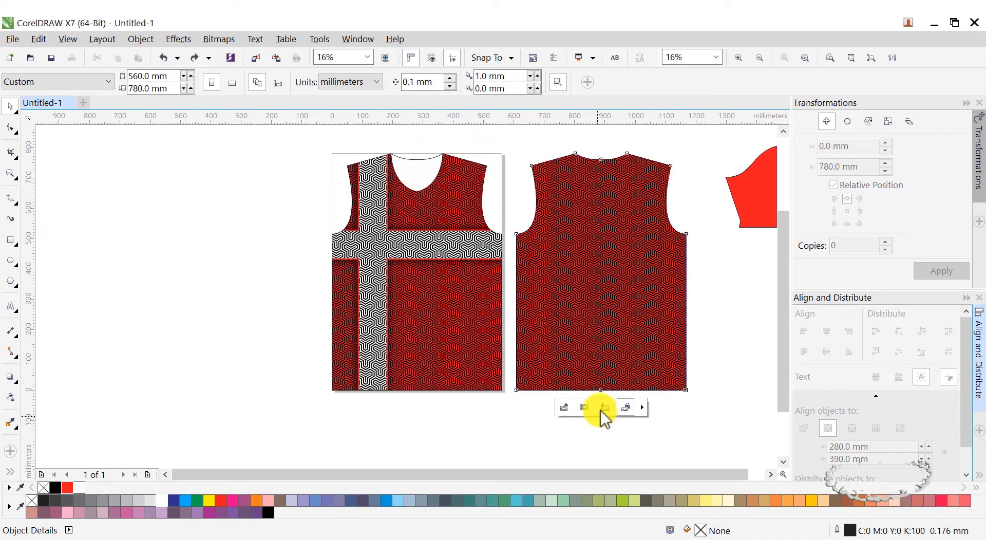
left_click(716, 311)
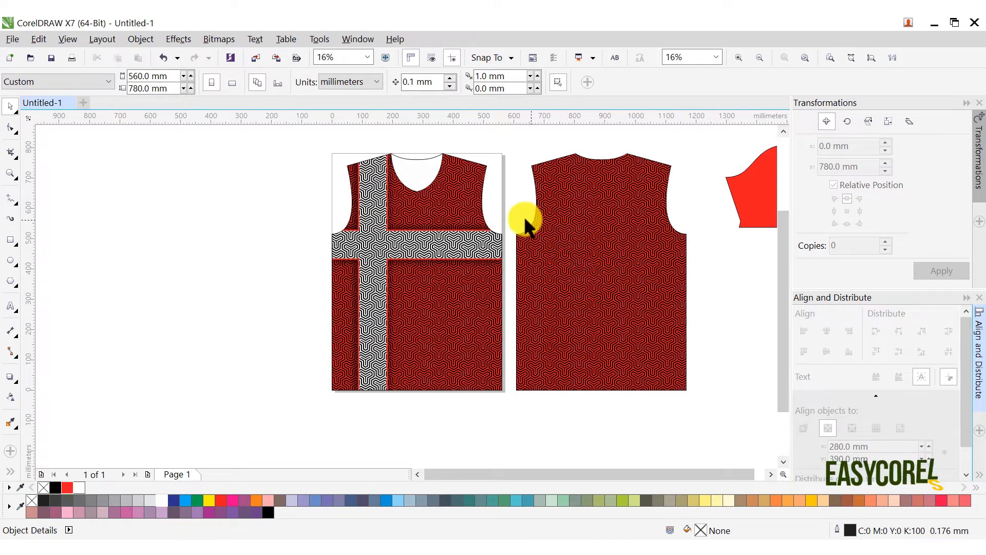
Add the artistic text 10 on the jersey front's chest and set its font to Impact.
left_click(10, 306)
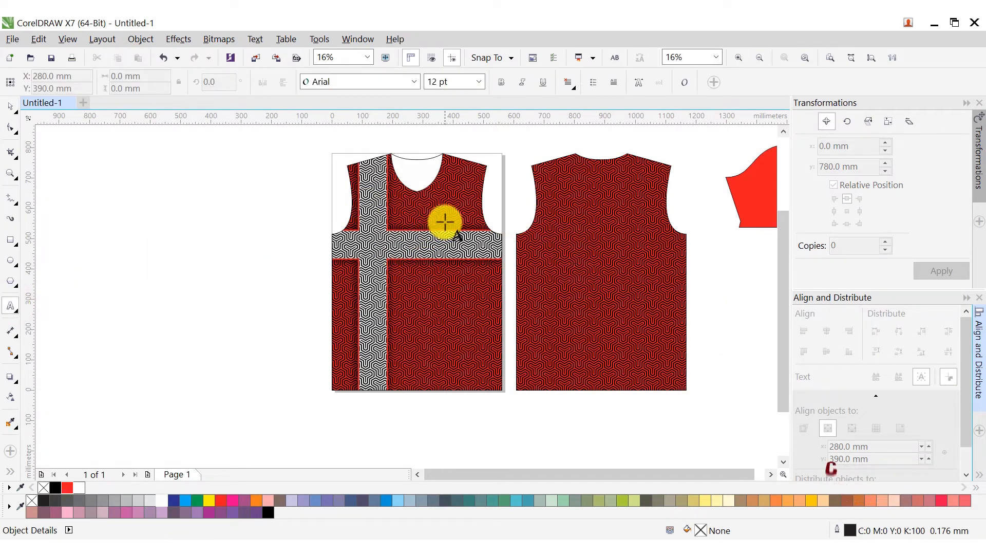
scroll(434, 222, "up", 4)
left_click(420, 236)
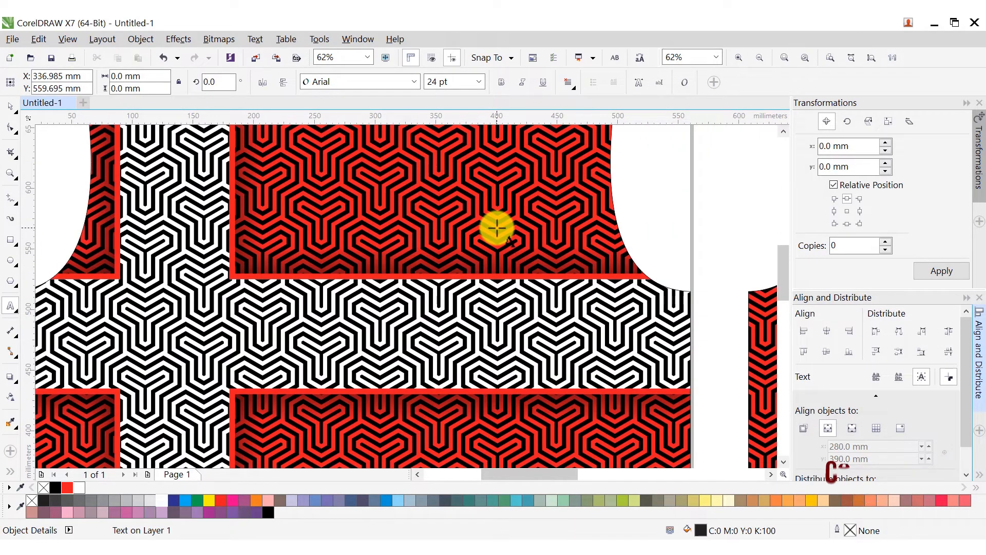
key("ctrl+space")
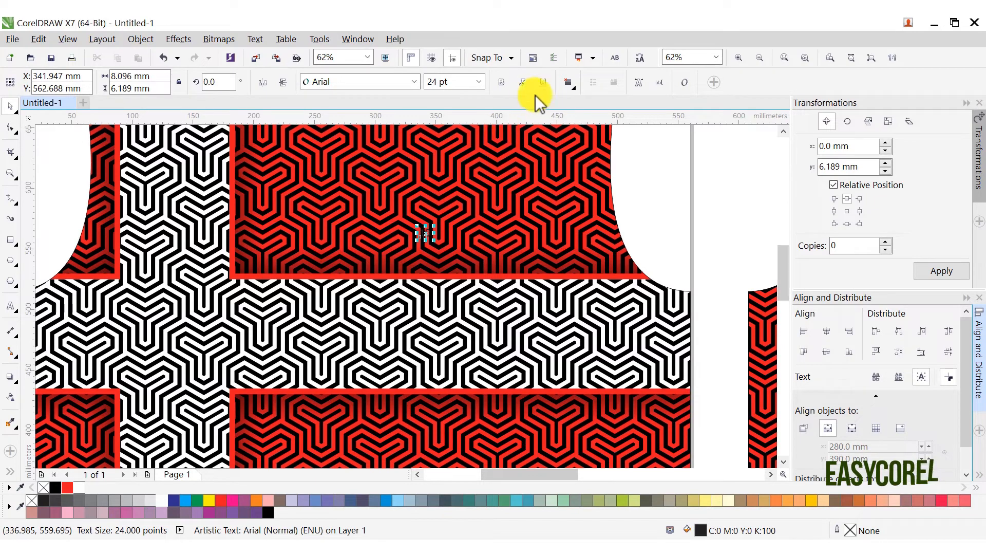
left_click(497, 82)
left_click(408, 83)
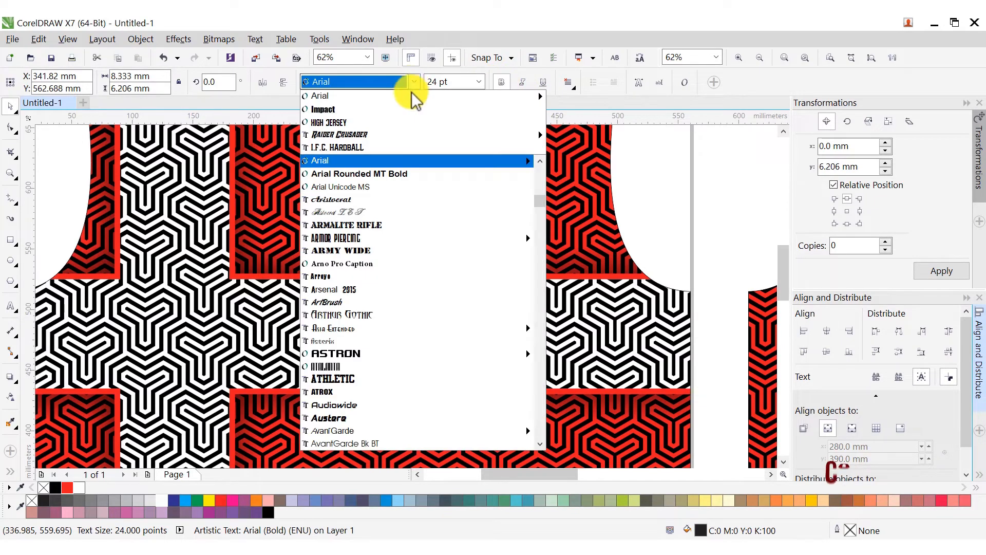
left_click(407, 109)
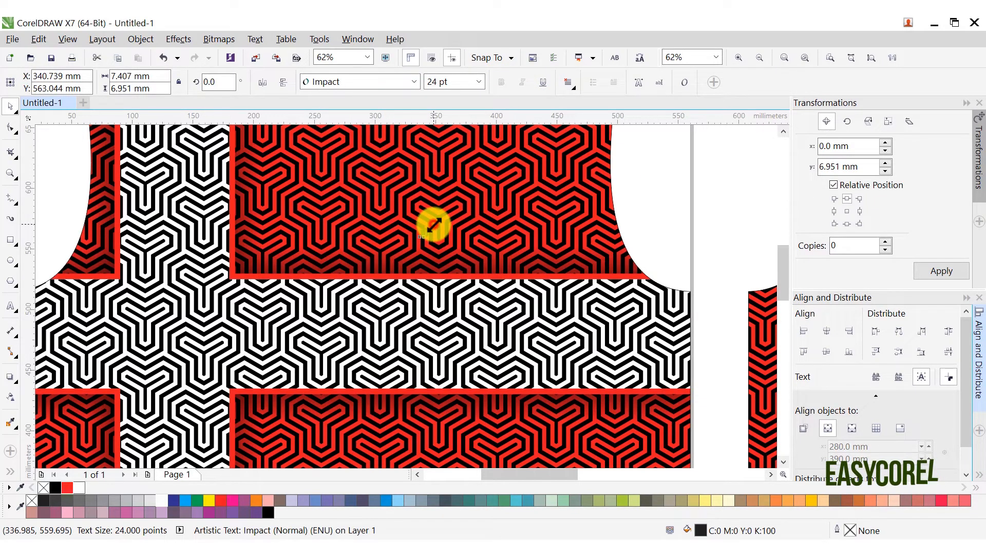
Enlarge the front number to about 70 × 66 mm, place it above the horizontal band and fill it white.
left_click_drag(434, 225, 519, 153)
left_click_drag(500, 202, 514, 211)
left_click(163, 500)
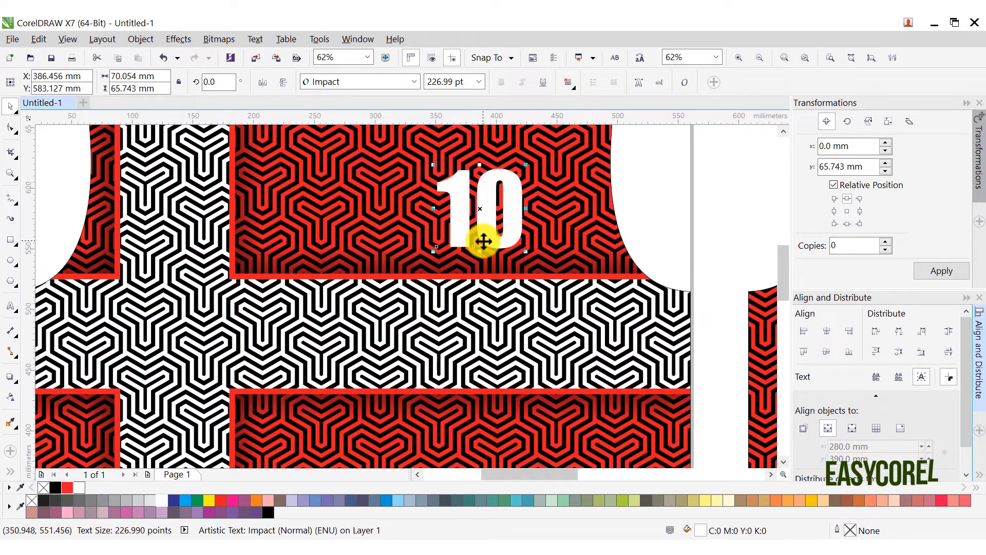
scroll(493, 226, "down", 1)
scroll(515, 194, "up", 1)
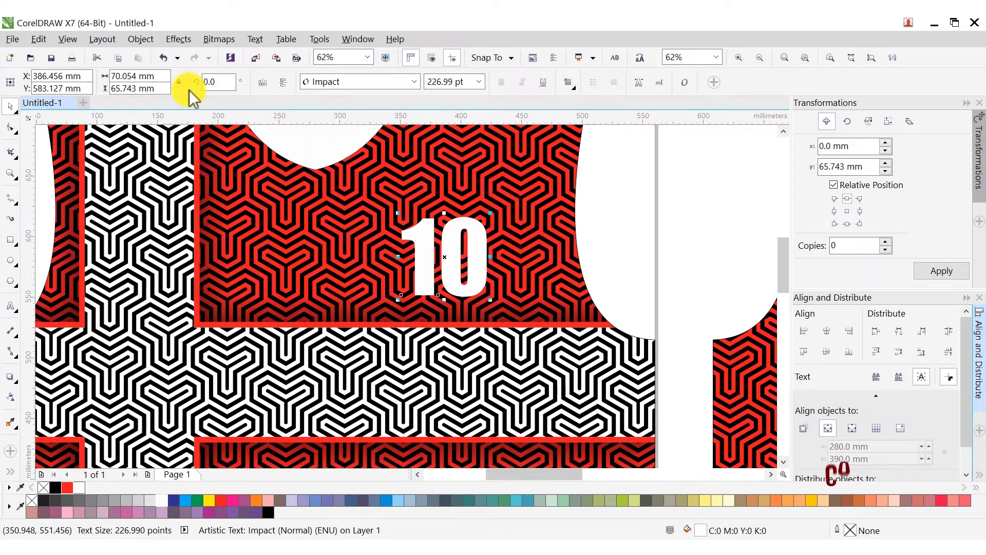
Add a single-step black outside contour to the front number with a 4.2 mm offset.
left_click(124, 91)
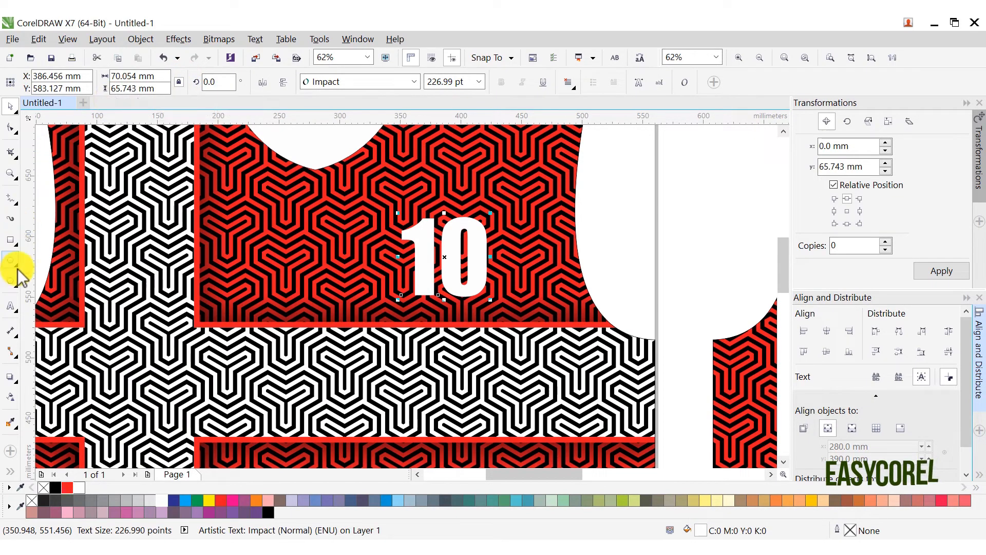
left_click(16, 390)
left_click(32, 392)
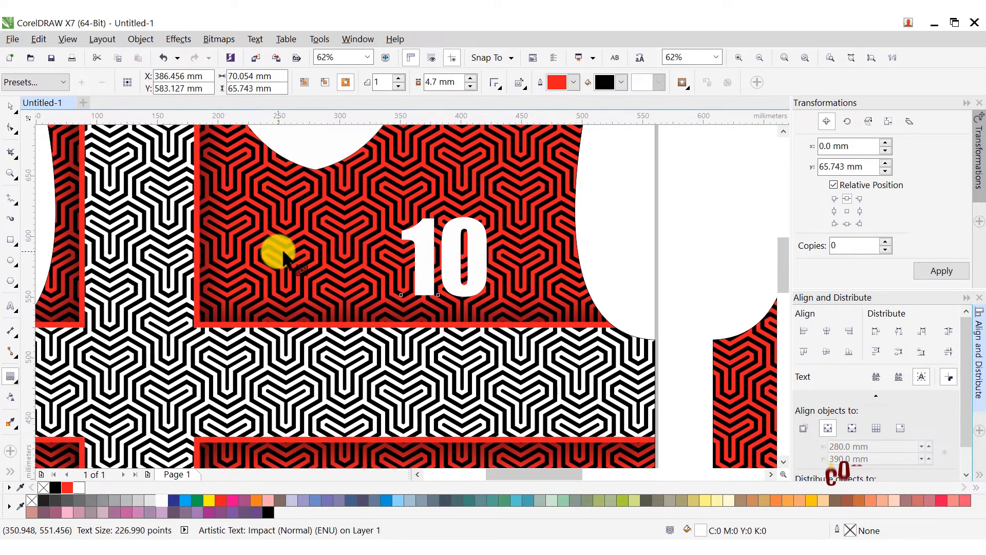
left_click(348, 83)
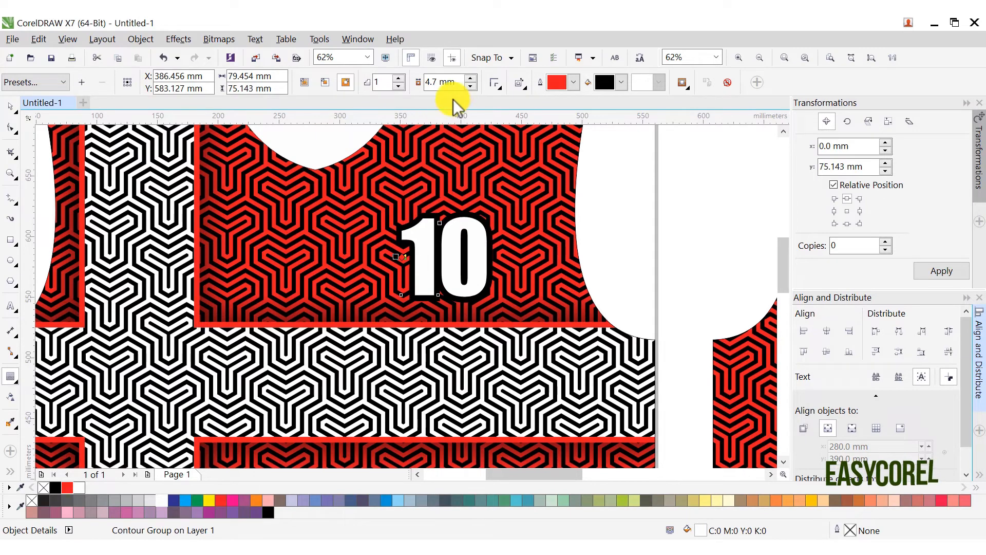
scroll(390, 190, "down", 2)
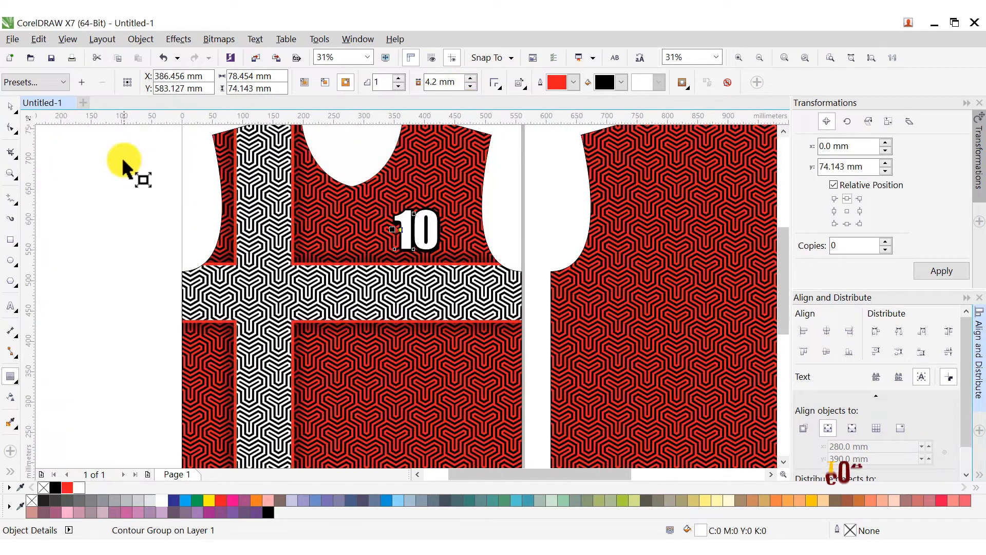
Duplicate the contoured number onto the jersey back and enlarge it to about 207 × 195 mm.
left_click(10, 107)
scroll(372, 209, "down", 2)
left_click_drag(398, 226, 557, 253)
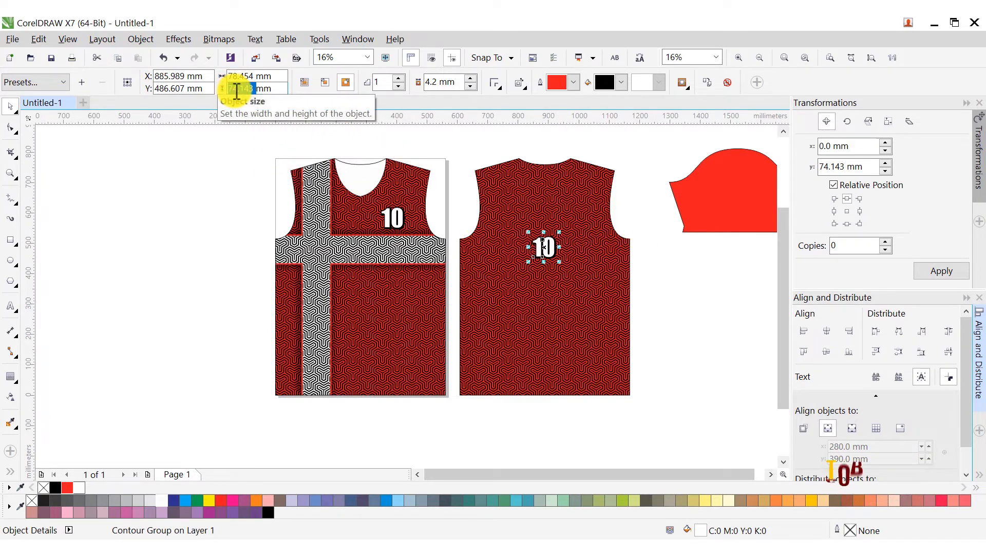
key("Return")
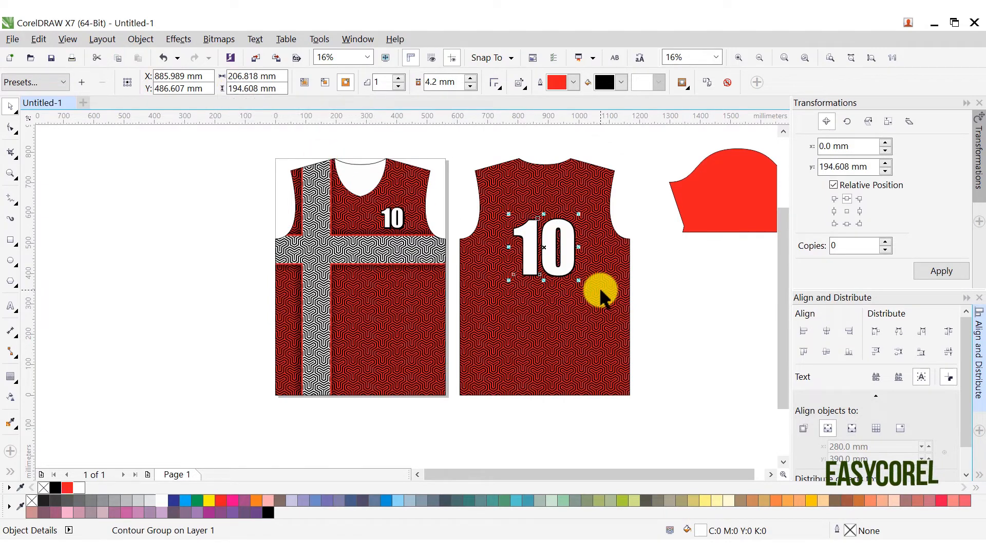
Center the large number horizontally on the jersey back, aligning to the active objects.
left_click(599, 269, "shift")
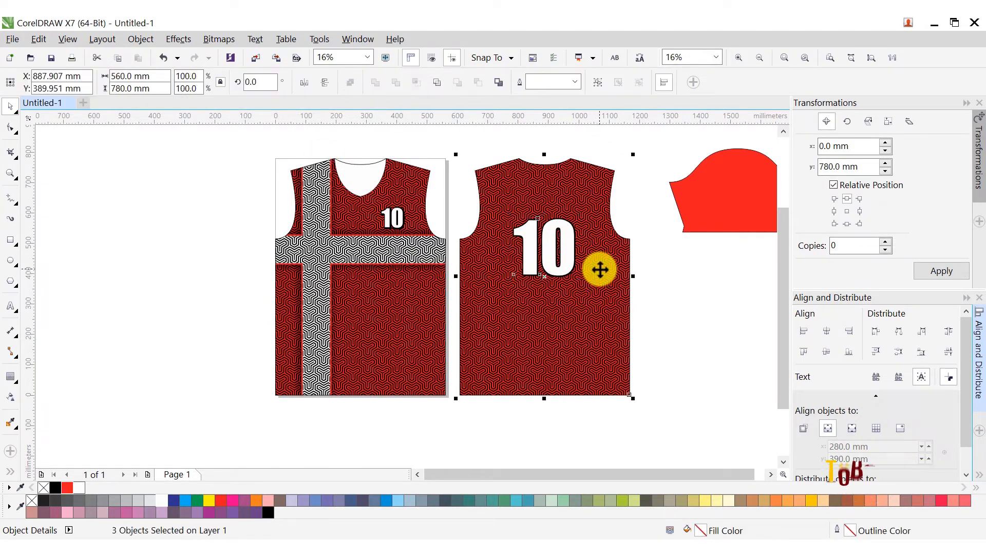
left_click(805, 428)
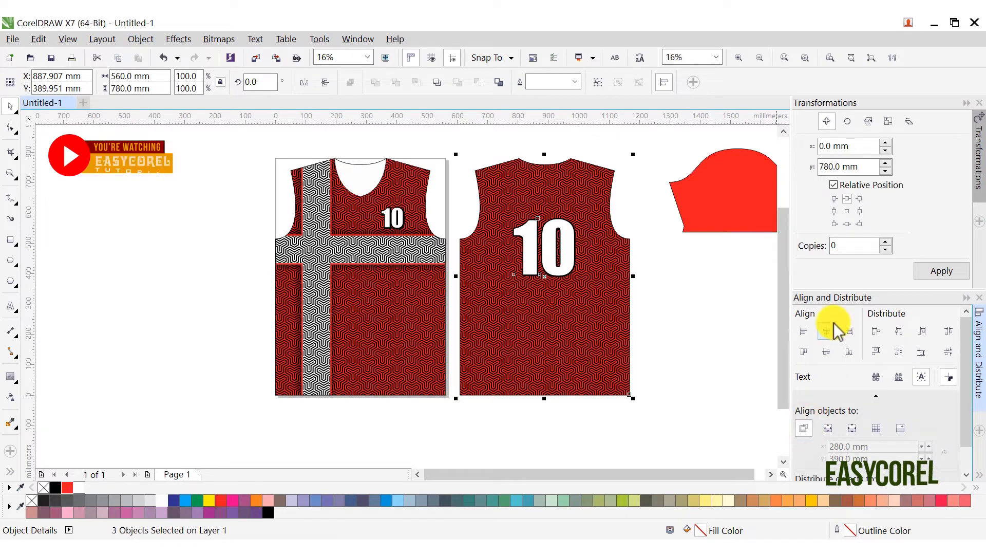
left_click(707, 326)
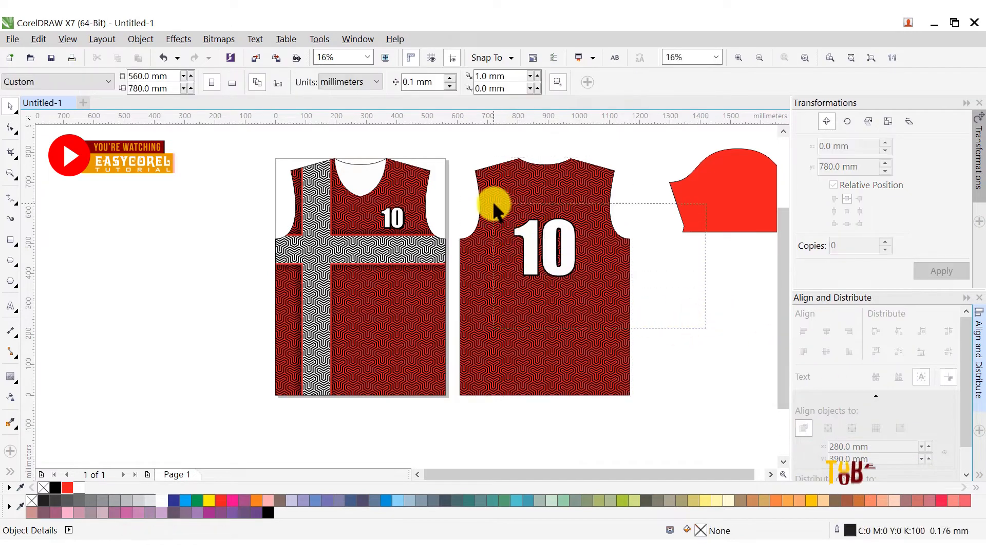
Enlarge the back number to about 267 × 251 mm, lower it, and copy its text above without the contour.
left_click_drag(494, 206, 493, 205)
left_click_drag(573, 256, 572, 270)
mouse_move(578, 229)
left_mouse_down()
mouse_move(594, 213)
mouse_move(577, 214)
left_mouse_up()
left_click(715, 325)
left_click(578, 271)
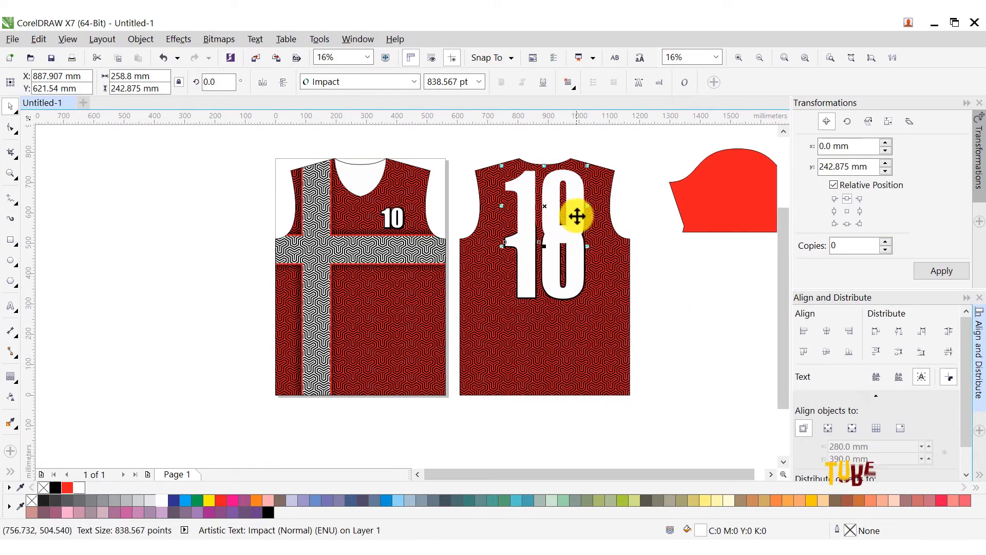
Replace the copied number above the back number with the text EASY COREL.
scroll(577, 214, "up", 2)
double_click(578, 200)
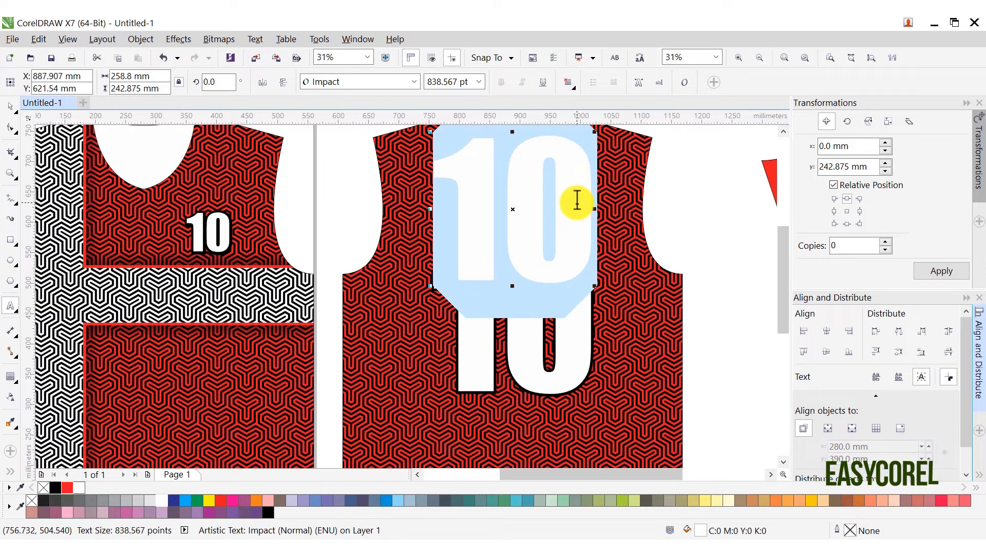
type("eas")
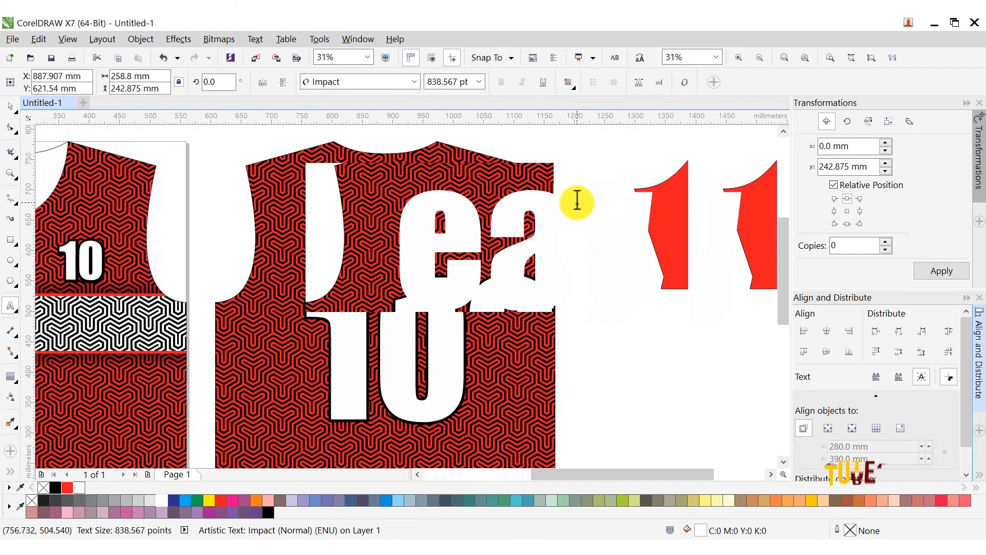
type("ycorel")
scroll(577, 201, "down", 2)
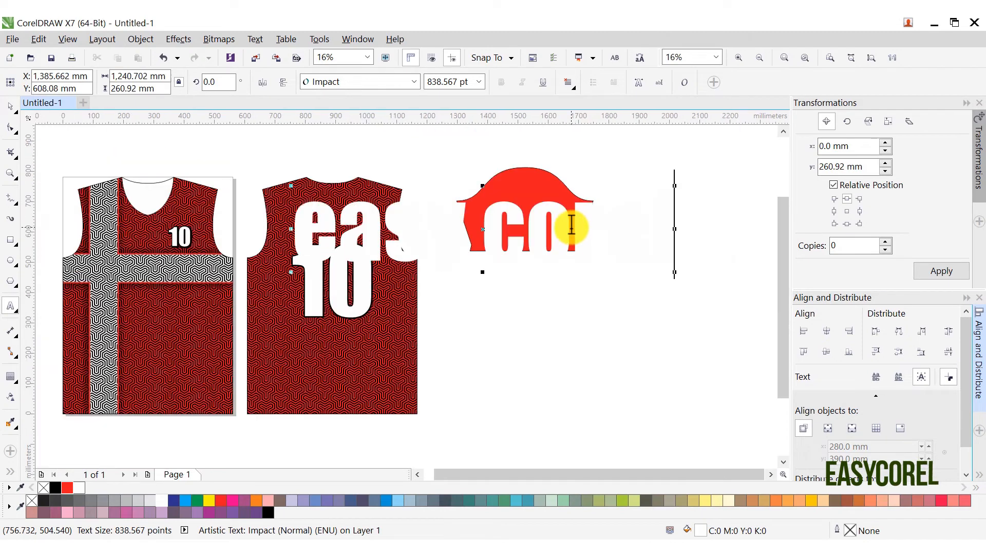
left_click(614, 57)
Scale the EASY COREL text to about 273 × 50 mm and position it above the back number.
left_click_drag(702, 187, 381, 196)
scroll(295, 208, "up", 2)
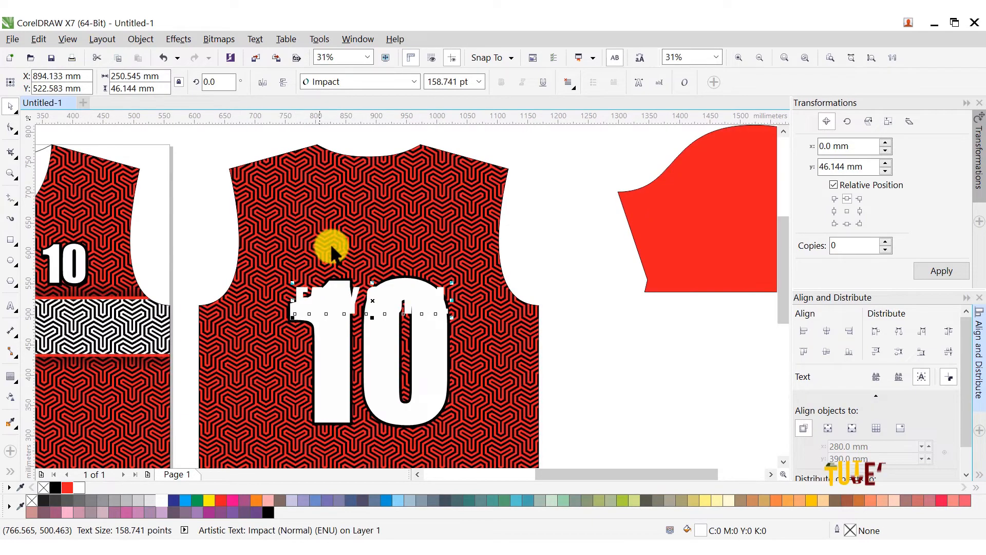
left_click_drag(374, 301, 399, 234)
left_click_drag(450, 215, 457, 204)
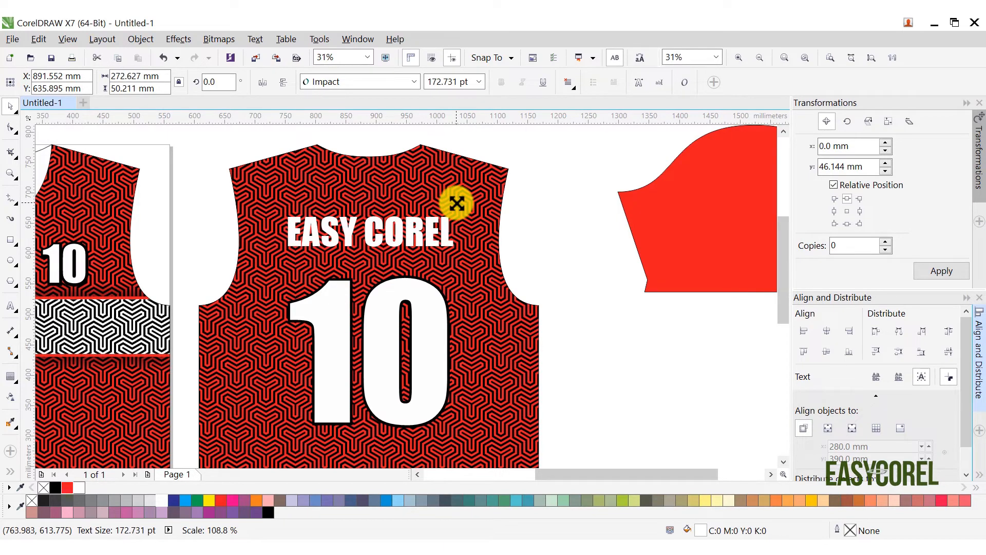
Set the contour offset of the large back number to 6.7 mm.
scroll(412, 288, "up", 1)
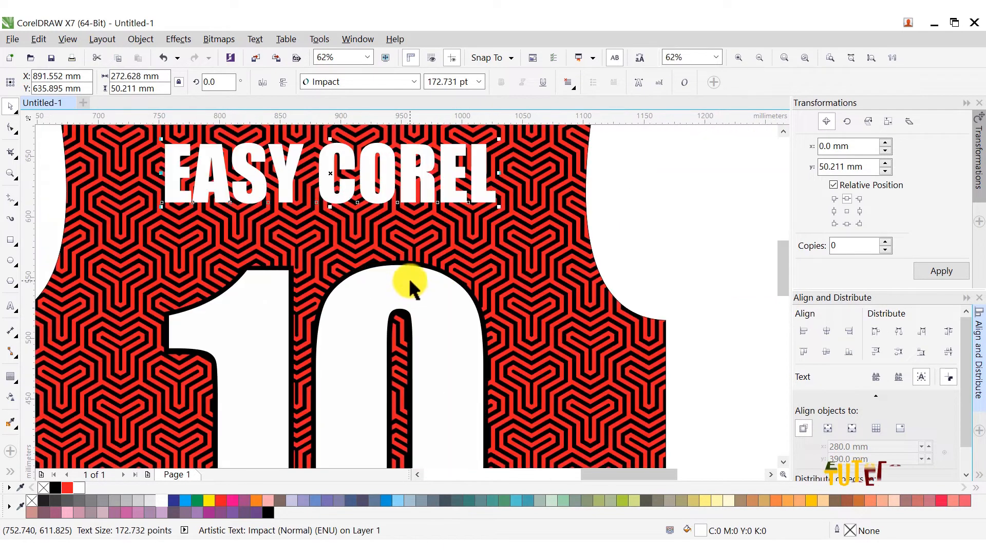
left_click(405, 260)
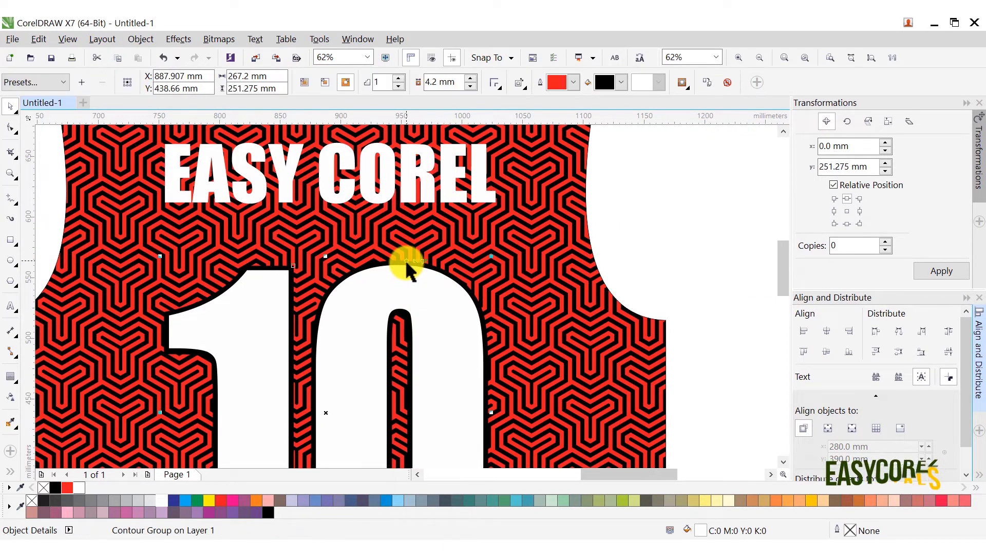
left_click(469, 78)
scroll(433, 247, "down", 2)
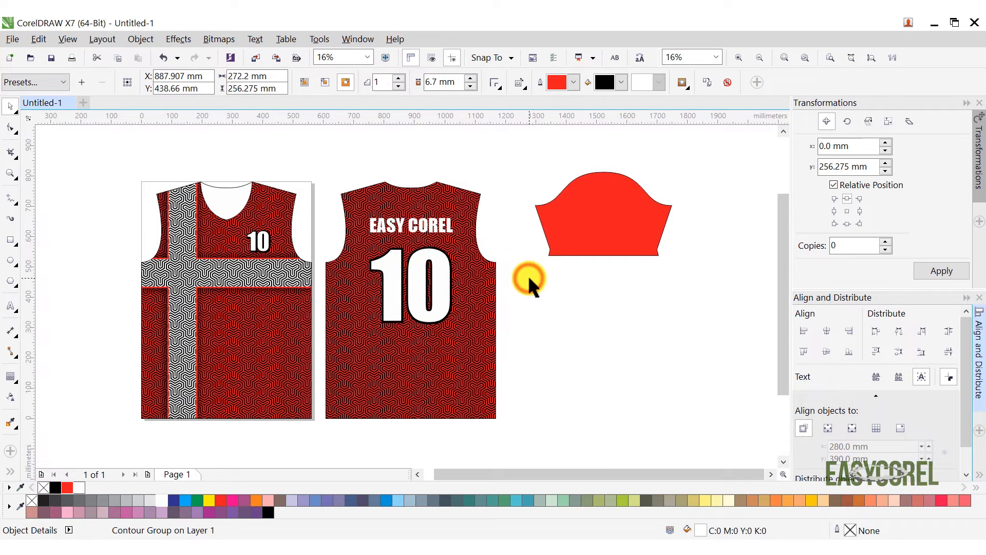
left_click(528, 279)
Add a black outside contour to the EASY COREL text with a 4.7 mm offset.
scroll(432, 240, "up", 1)
left_click(428, 203)
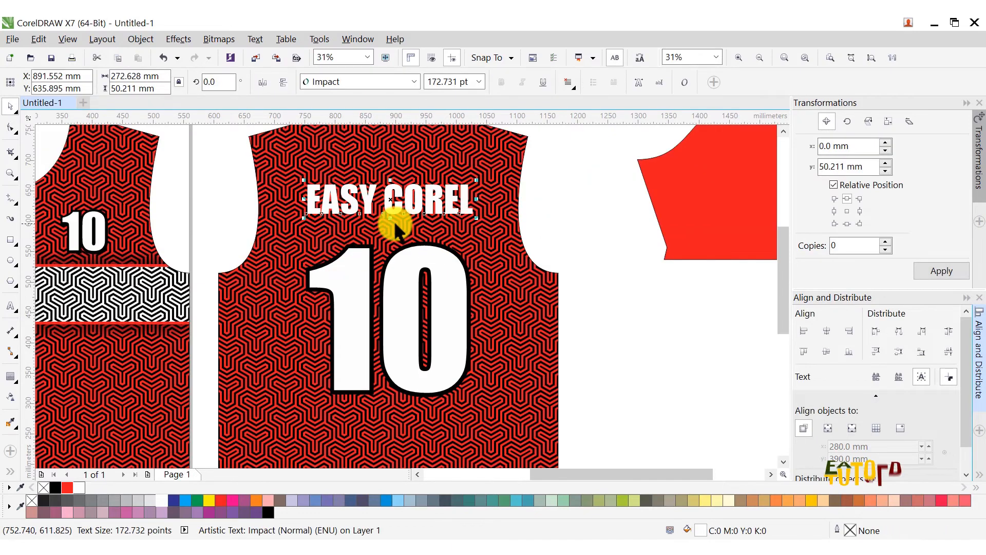
left_click(12, 375)
left_click(345, 83)
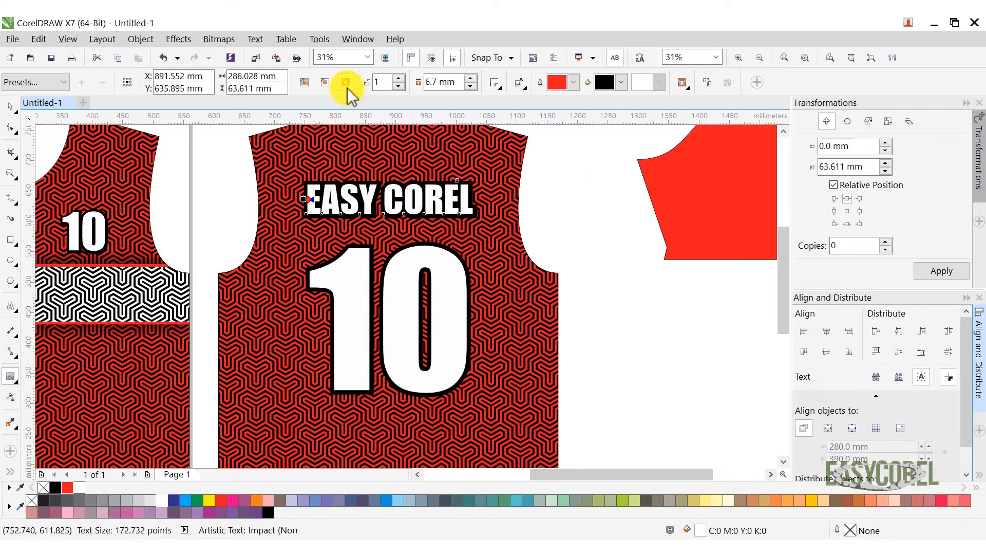
left_click(470, 86)
left_click(470, 87)
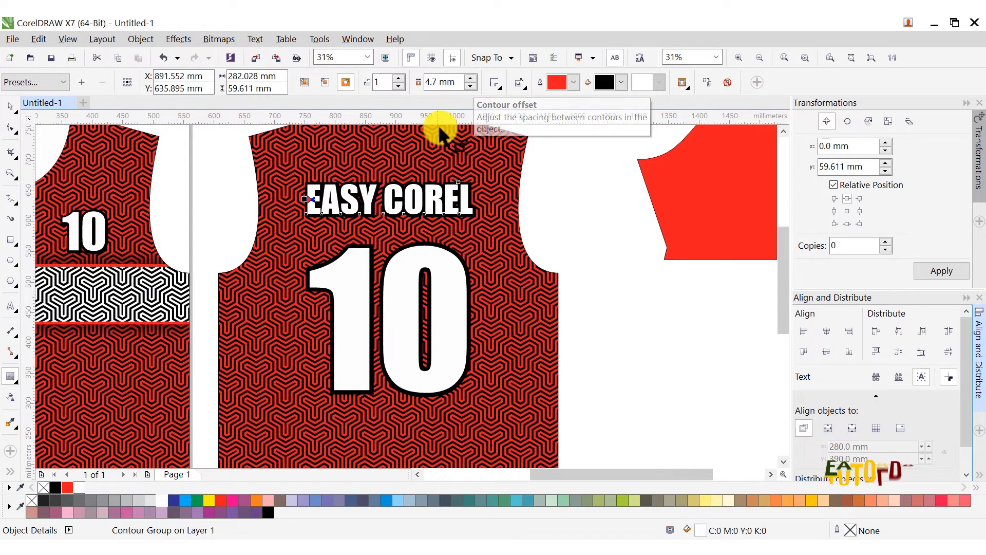
left_click(10, 107)
scroll(307, 226, "down", 1)
key("Escape")
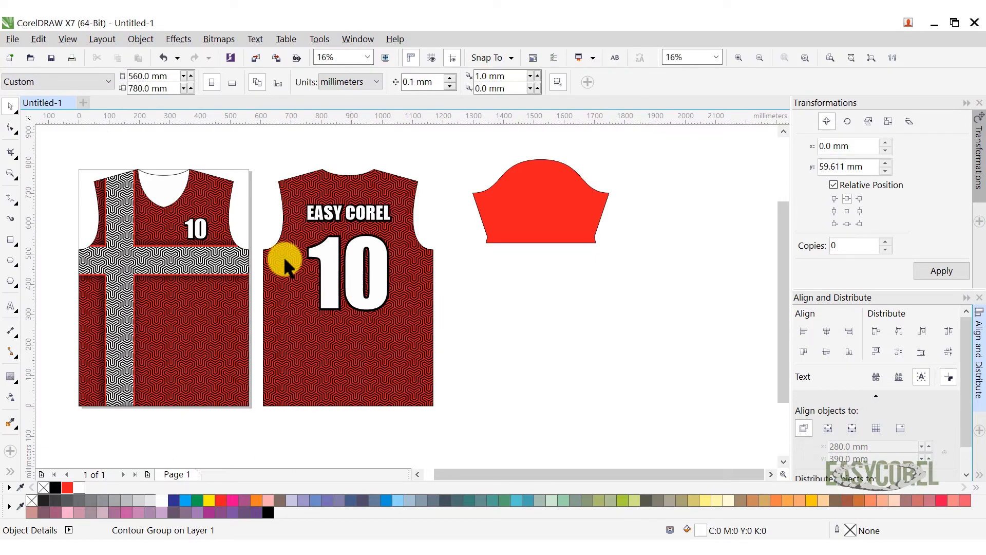
Align the sleeve's top edge with the jersey back and move the sleeve about 75 mm left.
left_click_drag(58, 143, 488, 450)
left_click(565, 218)
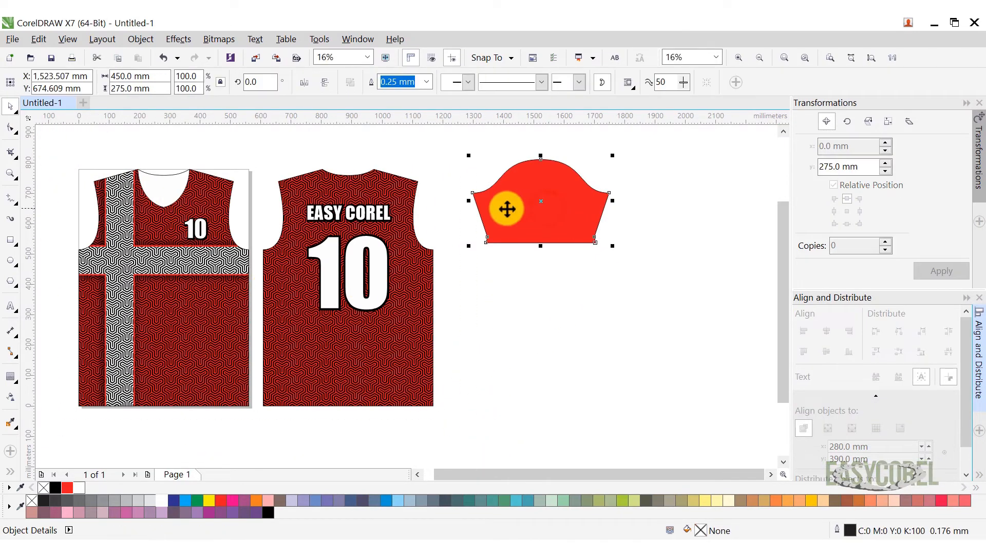
left_click(399, 193, "shift")
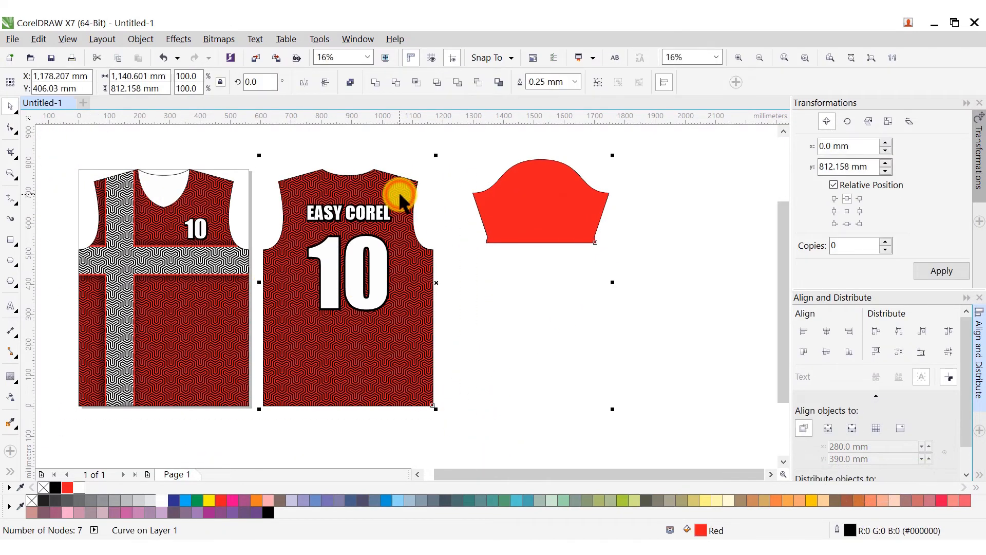
left_click(803, 349)
key("Escape")
left_click_drag(559, 233, 536, 232)
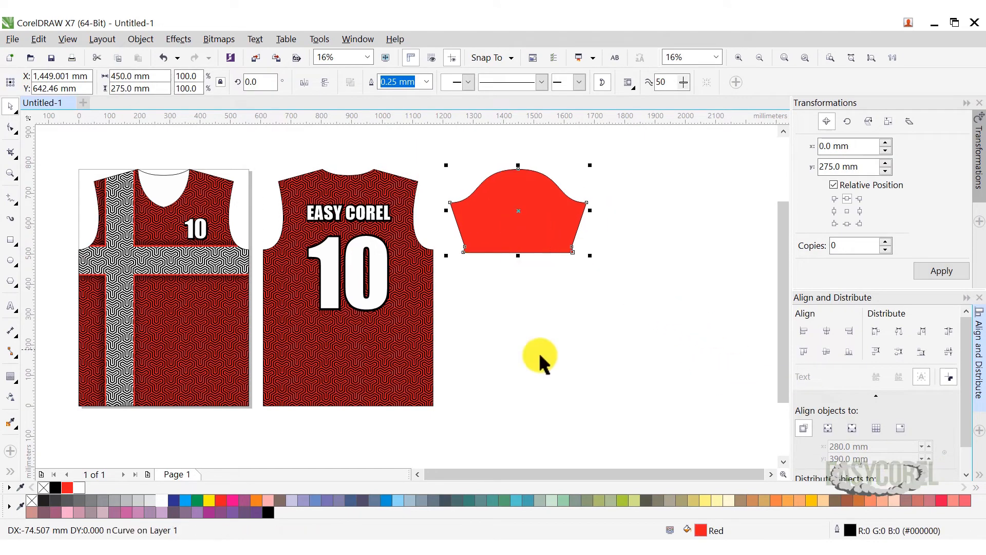
left_click(538, 352)
Fit all jersey pieces in view and preview the finished front, back and sleeve in full screen.
scroll(523, 347, "down", 2)
left_click_drag(582, 394, 582, 394)
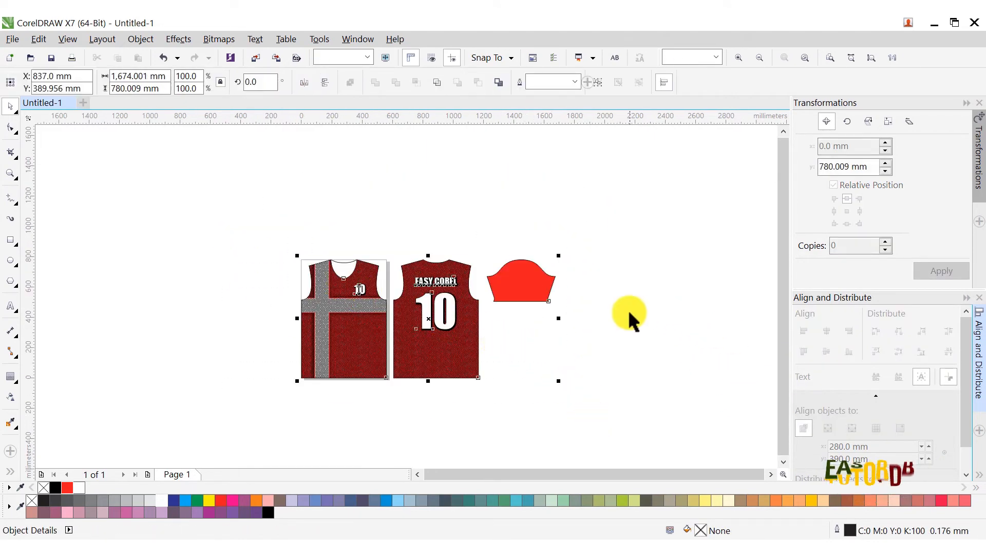
left_click(784, 57)
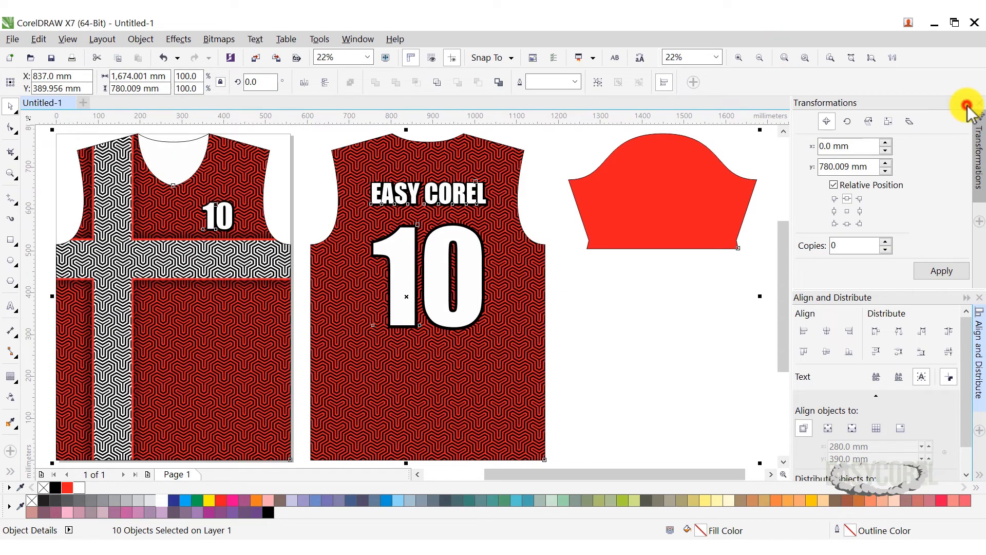
left_click(967, 104)
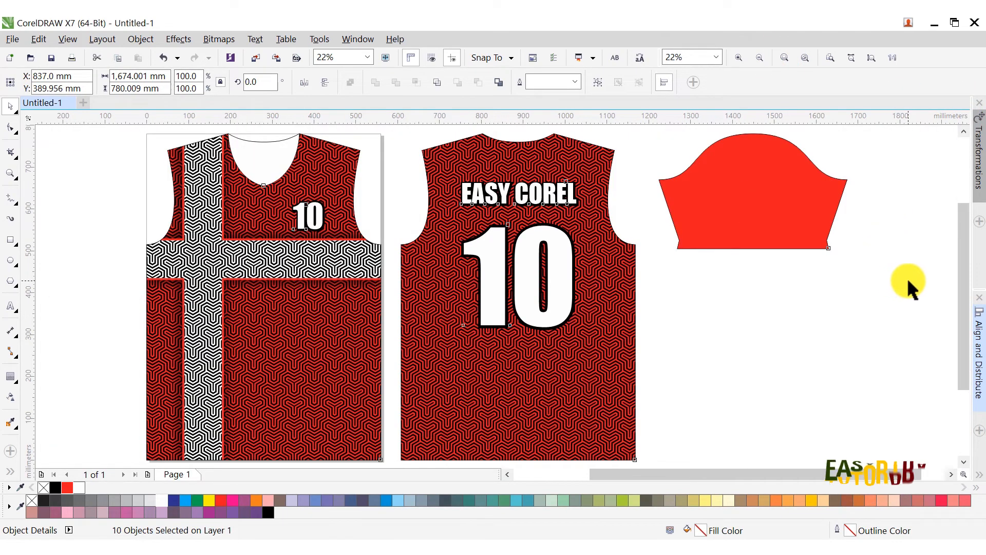
key("F9")
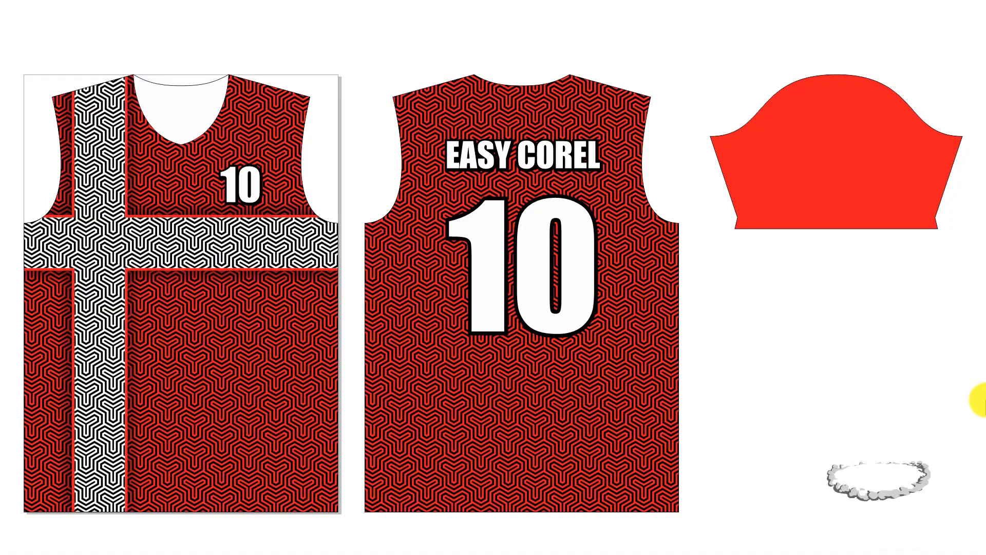